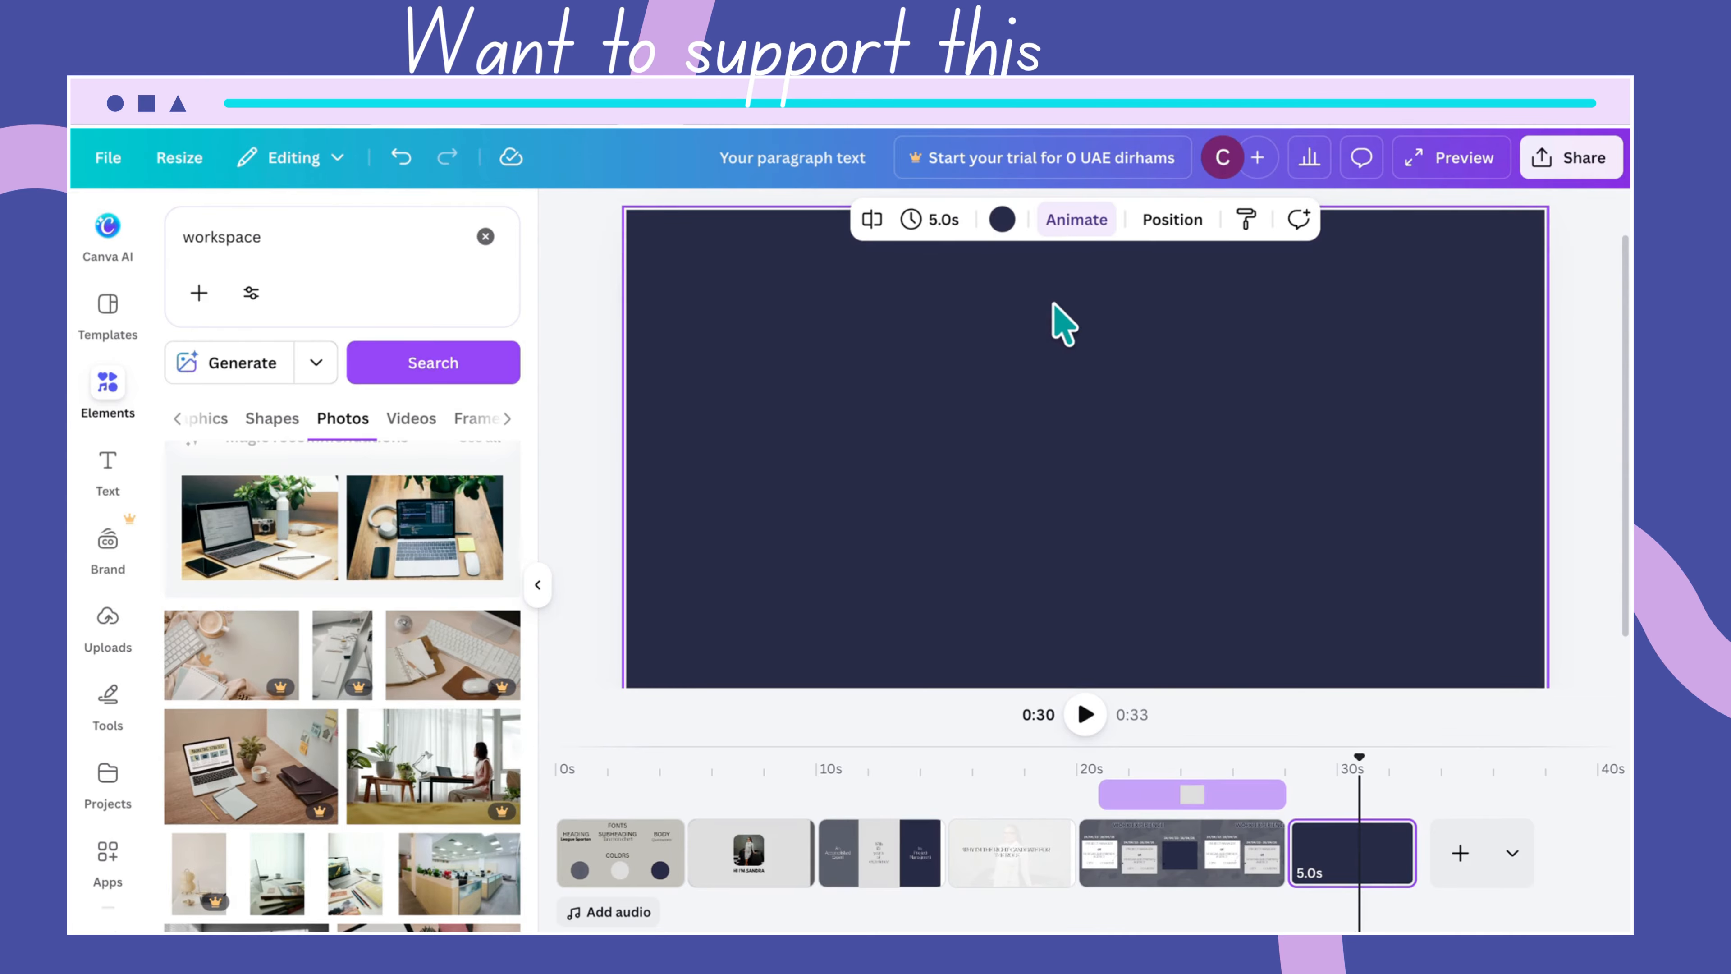
# Paste the copied "WORK EXPERIENCE" heading onto the blank dark page and lower it slightly from the page's upper edge.
pyautogui.hotkey('ctrl', 'v')
pyautogui.click(1240, 326)
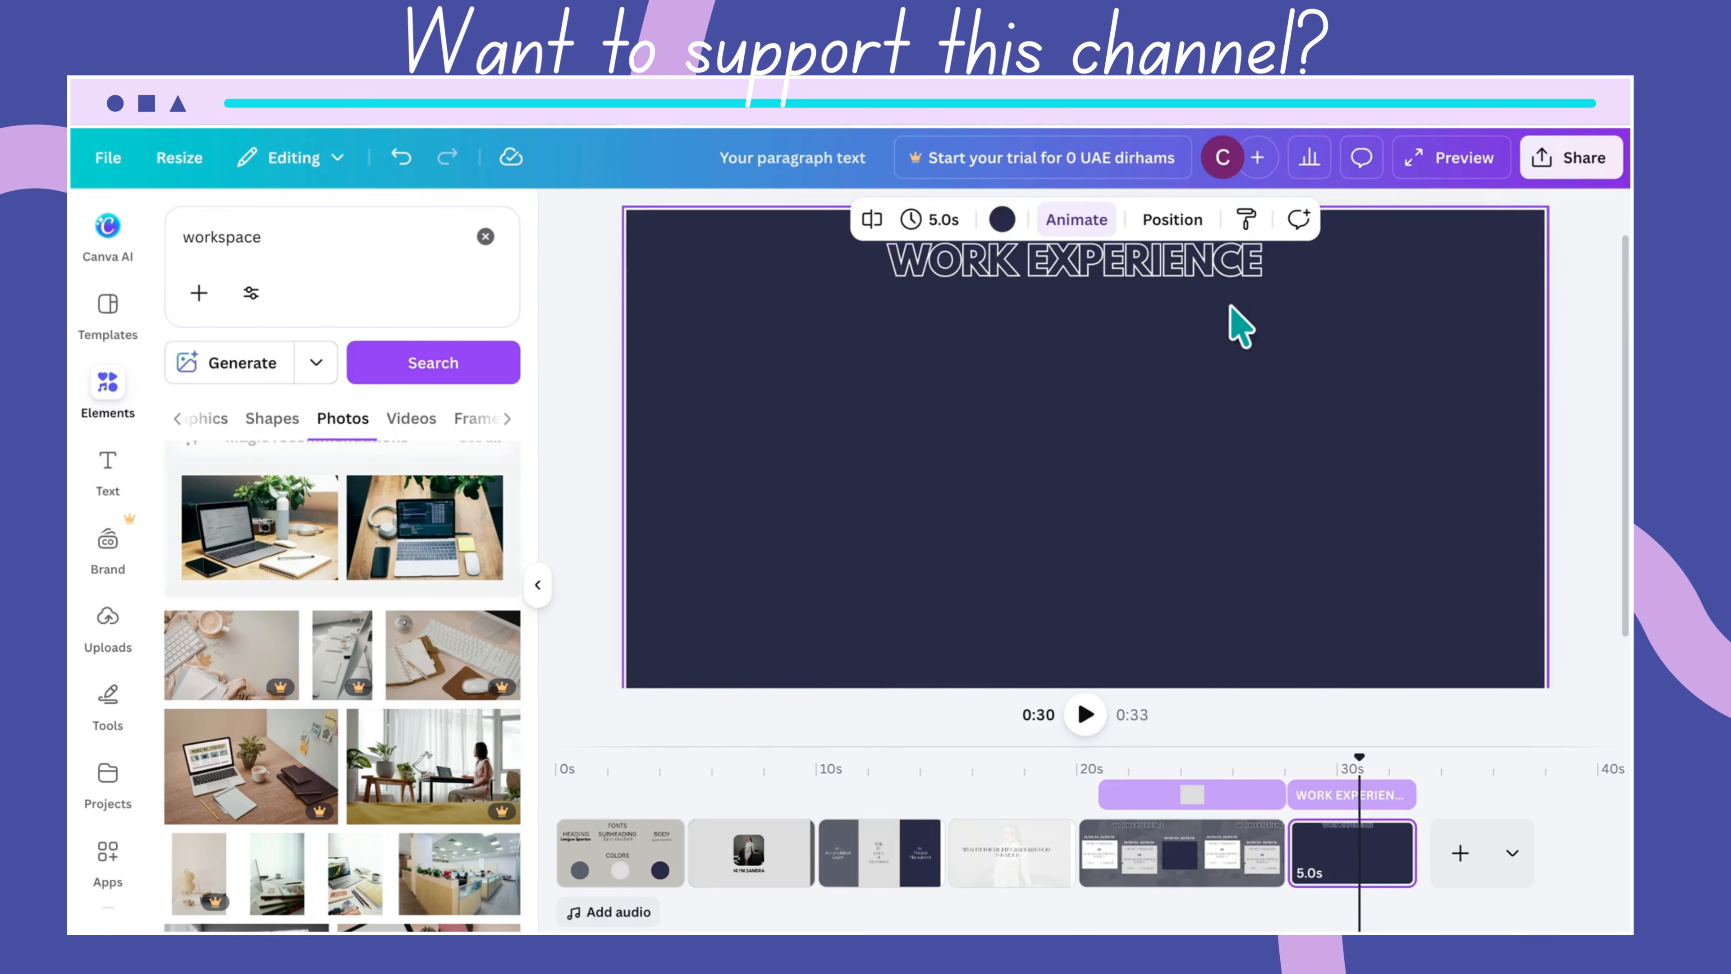
pyautogui.click(1160, 262)
pyautogui.moveTo(1160, 262); pyautogui.dragTo(1161, 264)
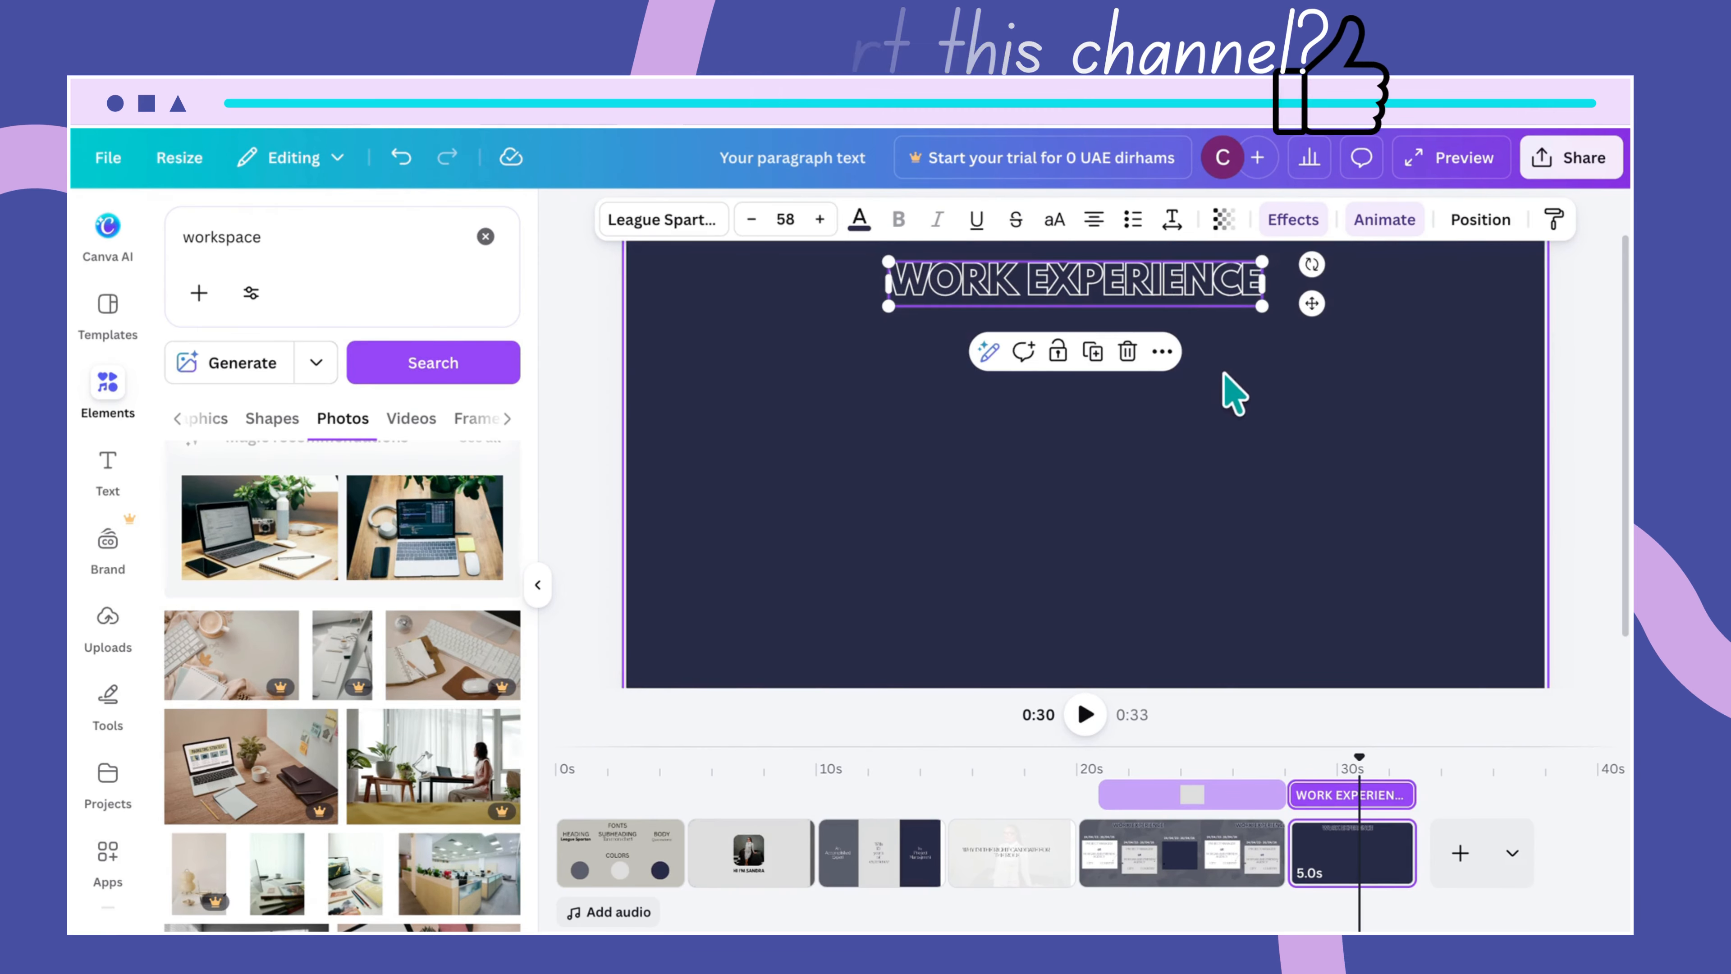
pyautogui.click(1229, 387)
# Replace the pasted heading's text with "MY ACCOMPLISHMENTS" and keep it centred near the upper edge of the page.
pyautogui.click(1158, 302)
pyautogui.doubleClick(1156, 293)
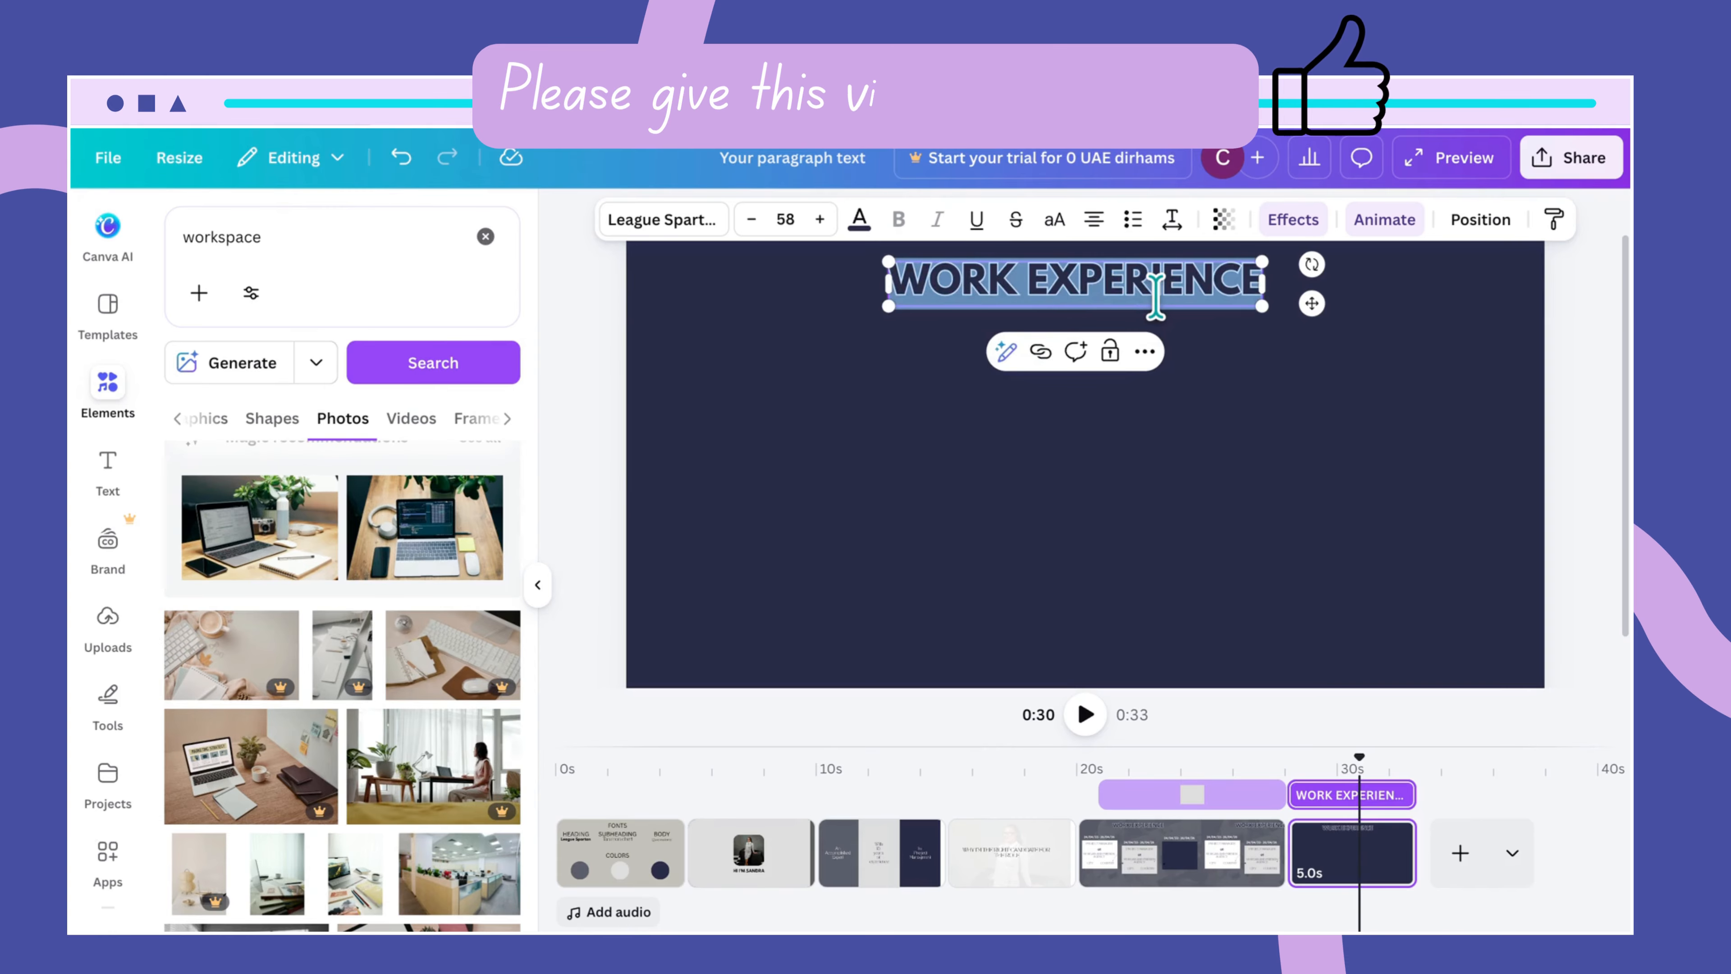
pyautogui.write('MY')
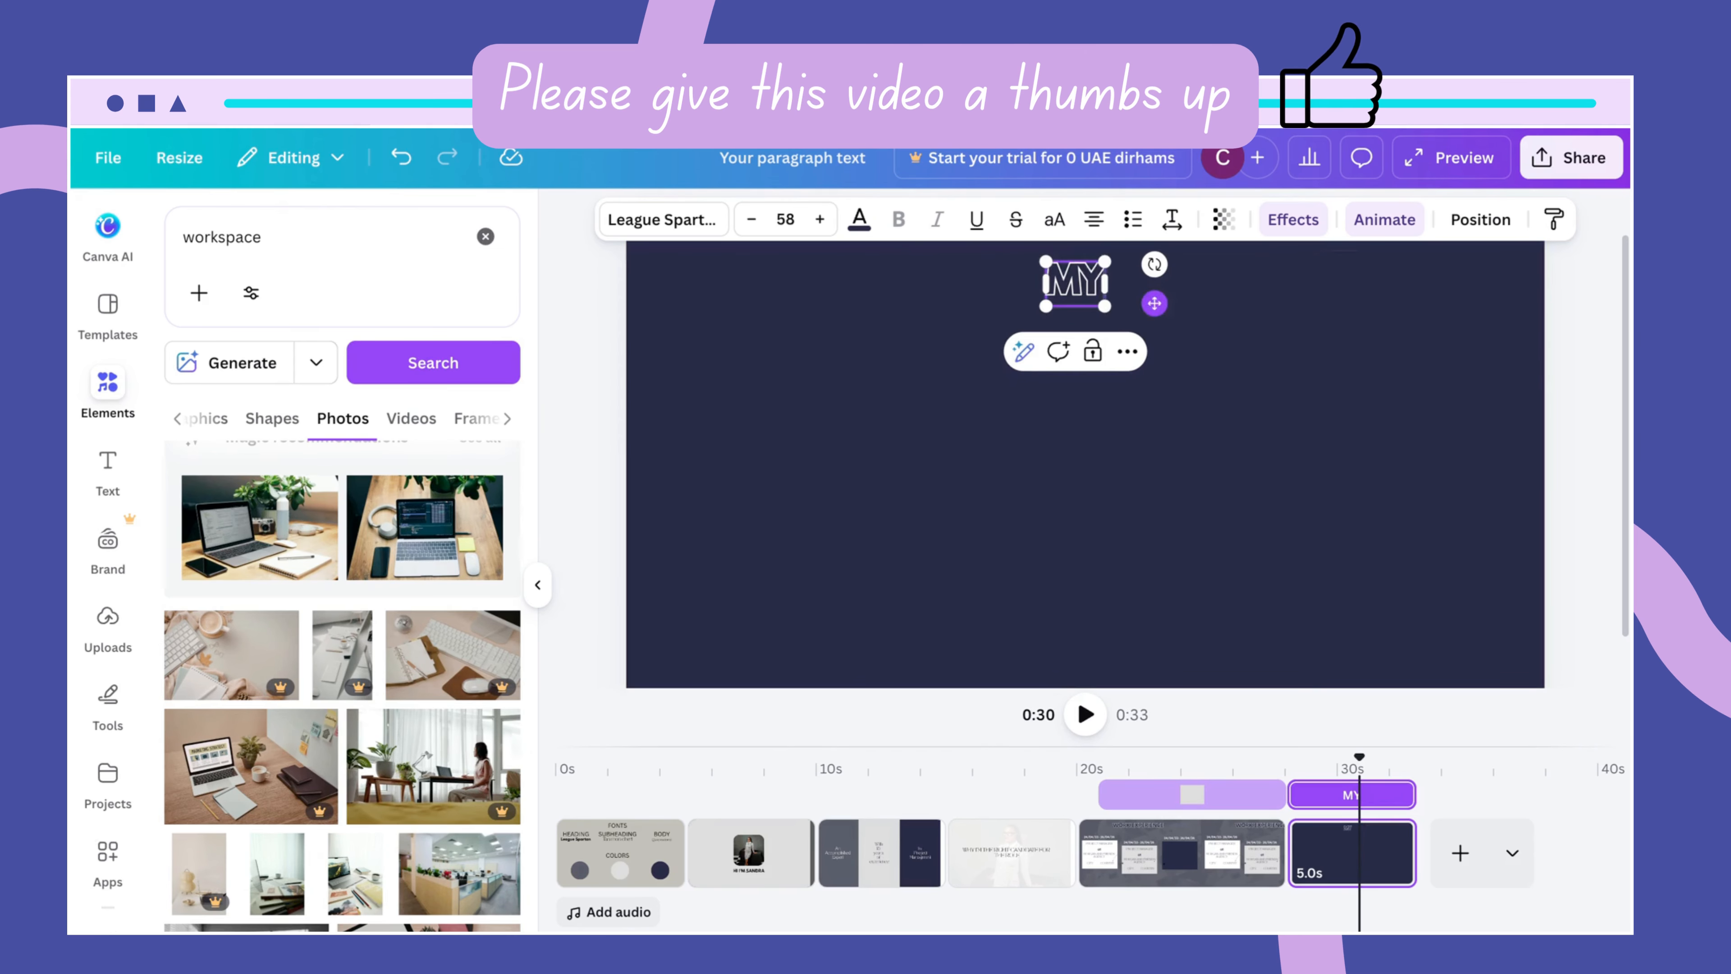
pyautogui.write(' ACCOMPLISHMENTS')
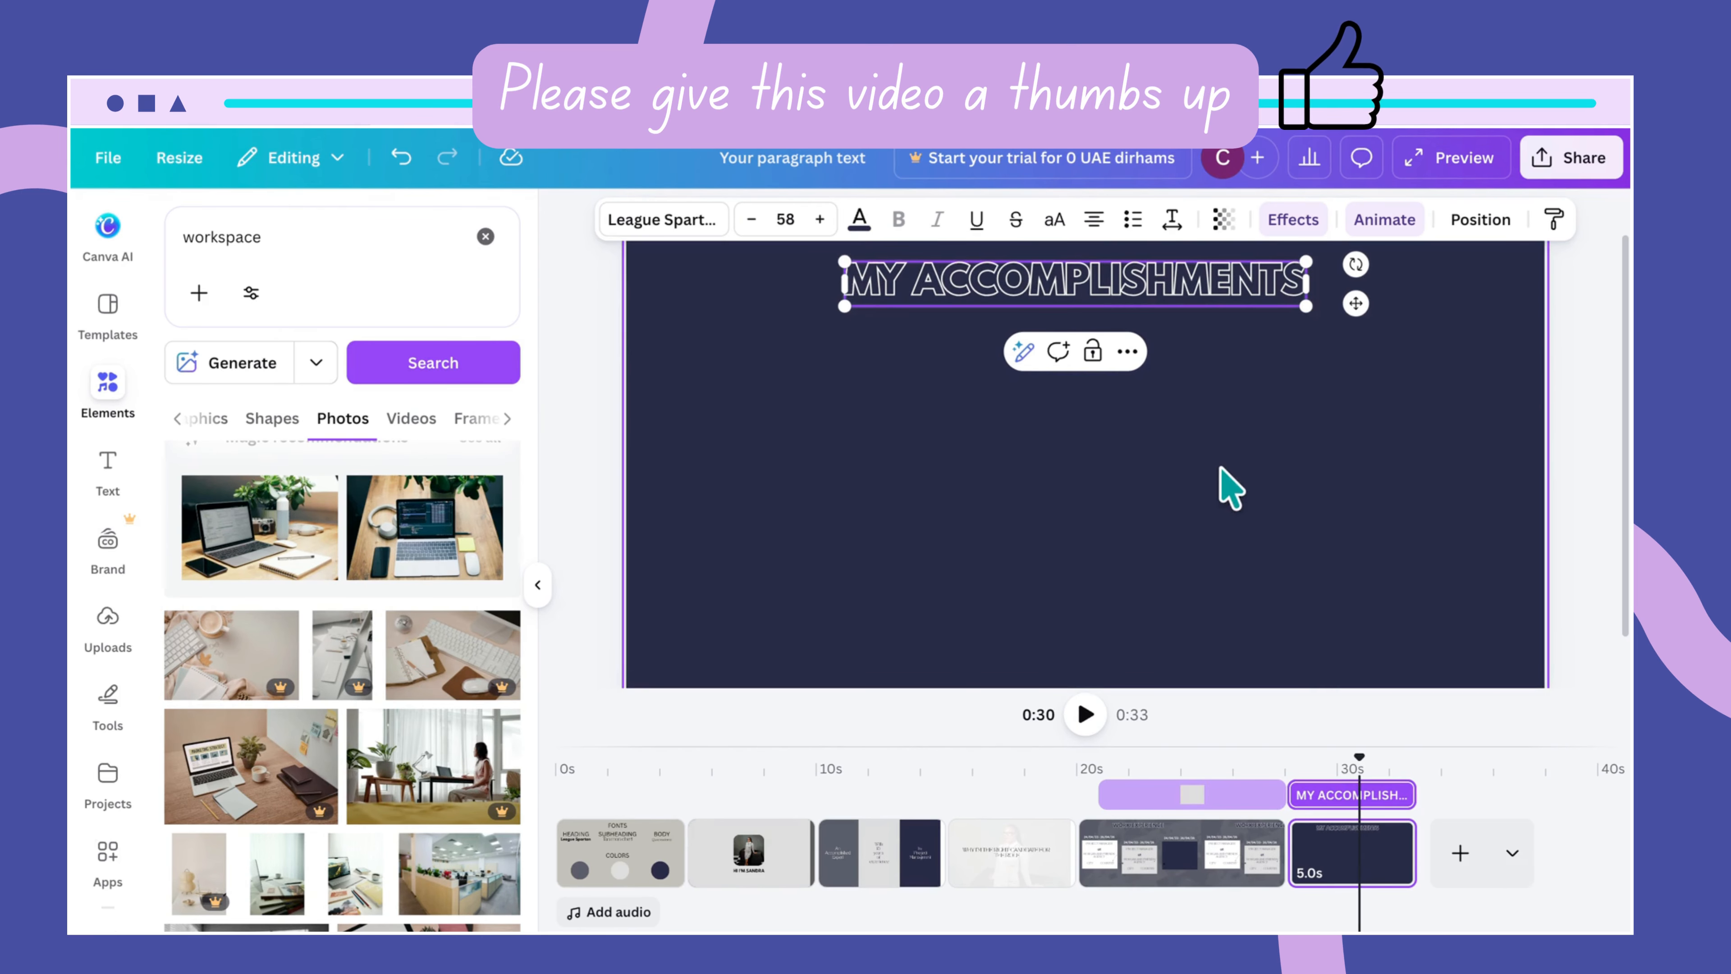
pyautogui.click(1229, 483)
pyautogui.click(1146, 306)
pyautogui.moveTo(1145, 306)
pyautogui.mouseDown()
pyautogui.moveTo(1120, 298)
pyautogui.moveTo(1153, 299)
pyautogui.mouseUp()
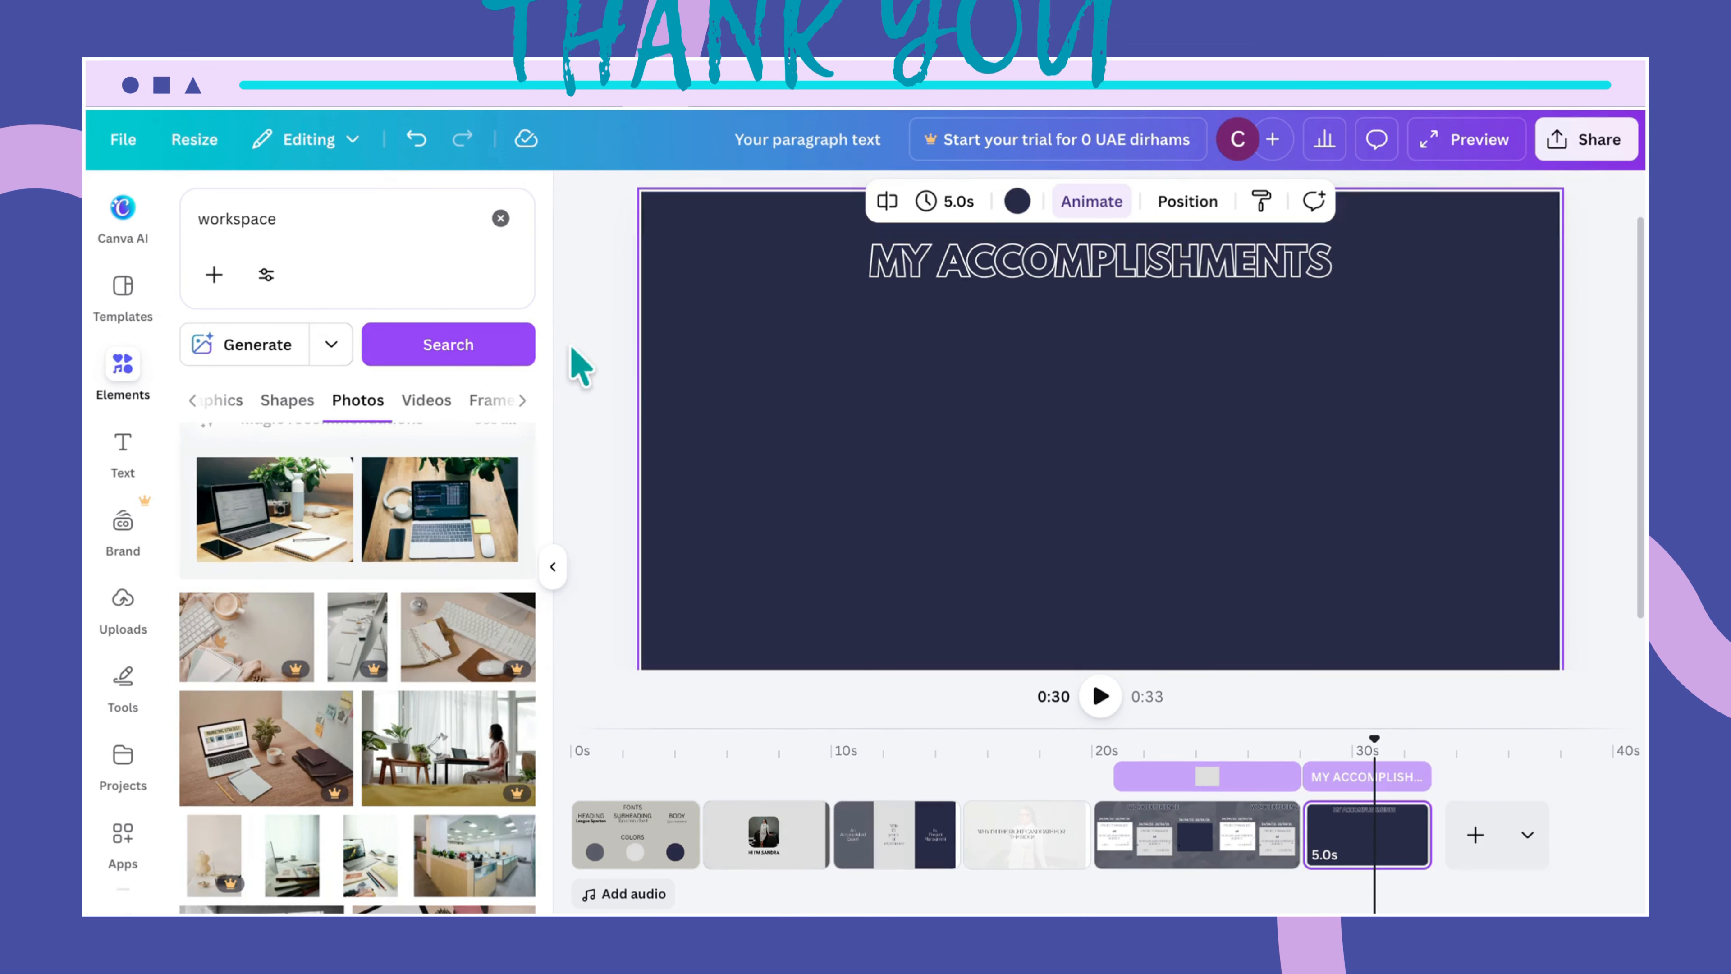
# Set the "MY ACCOMPLISHMENTS" heading's text colour to light gray #d9d9d9 from the document colours.
pyautogui.click(1002, 271)
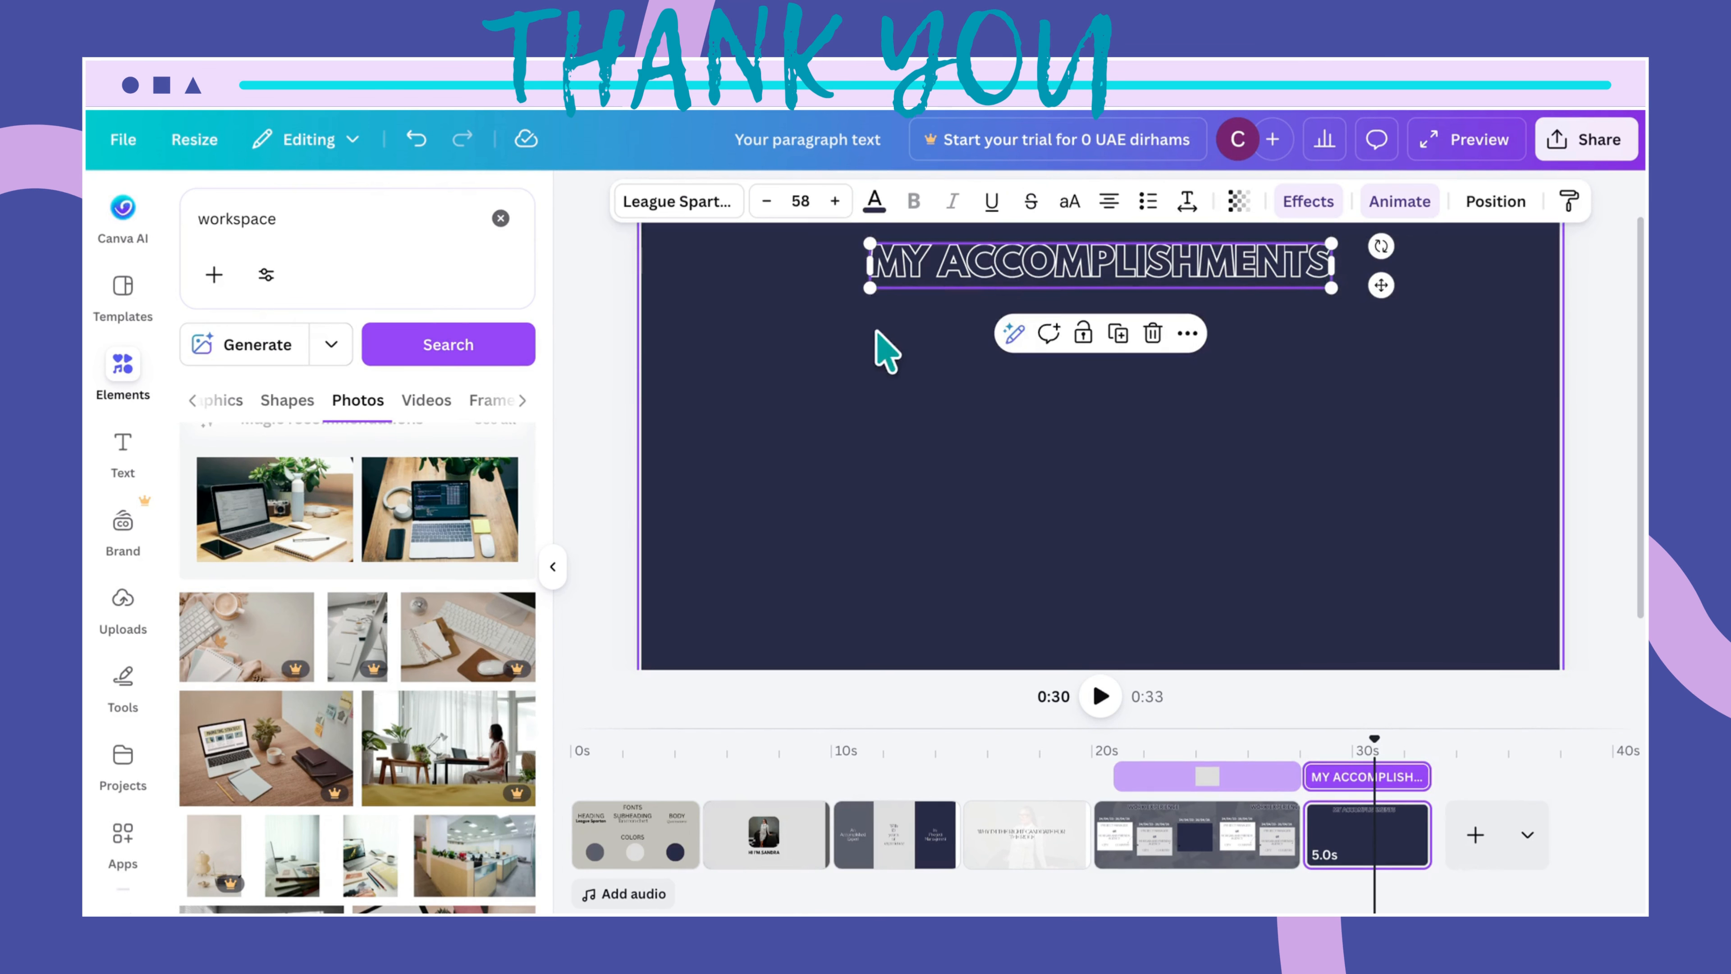
pyautogui.click(874, 202)
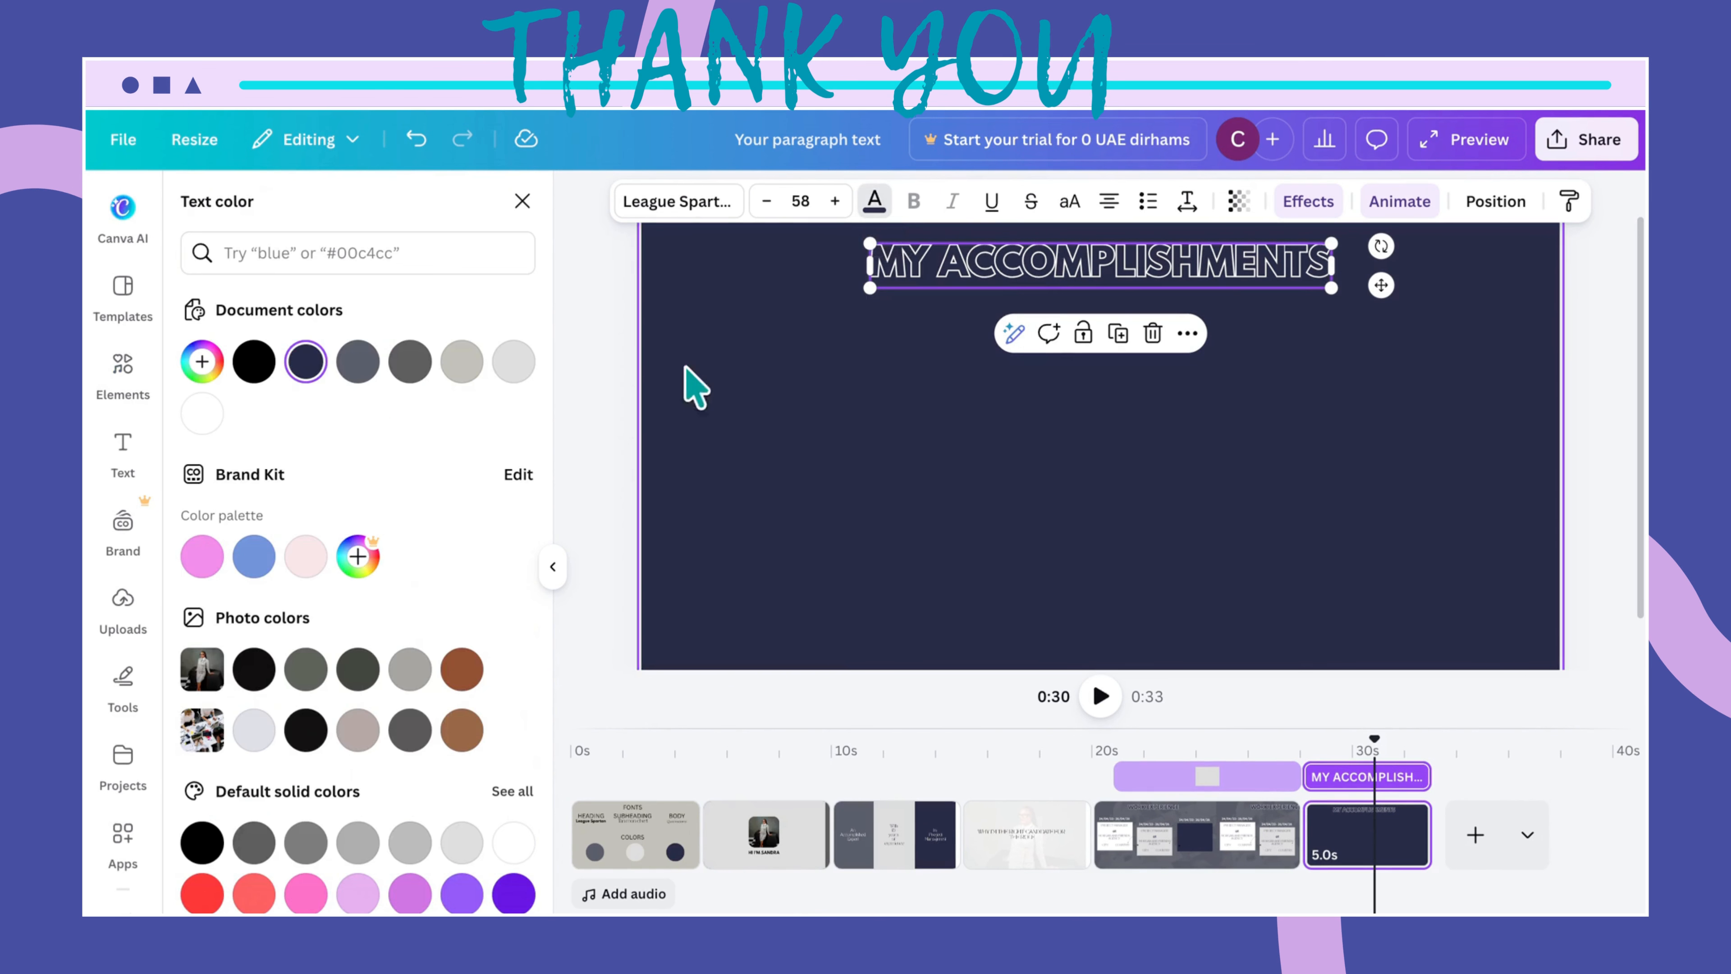
pyautogui.click(511, 365)
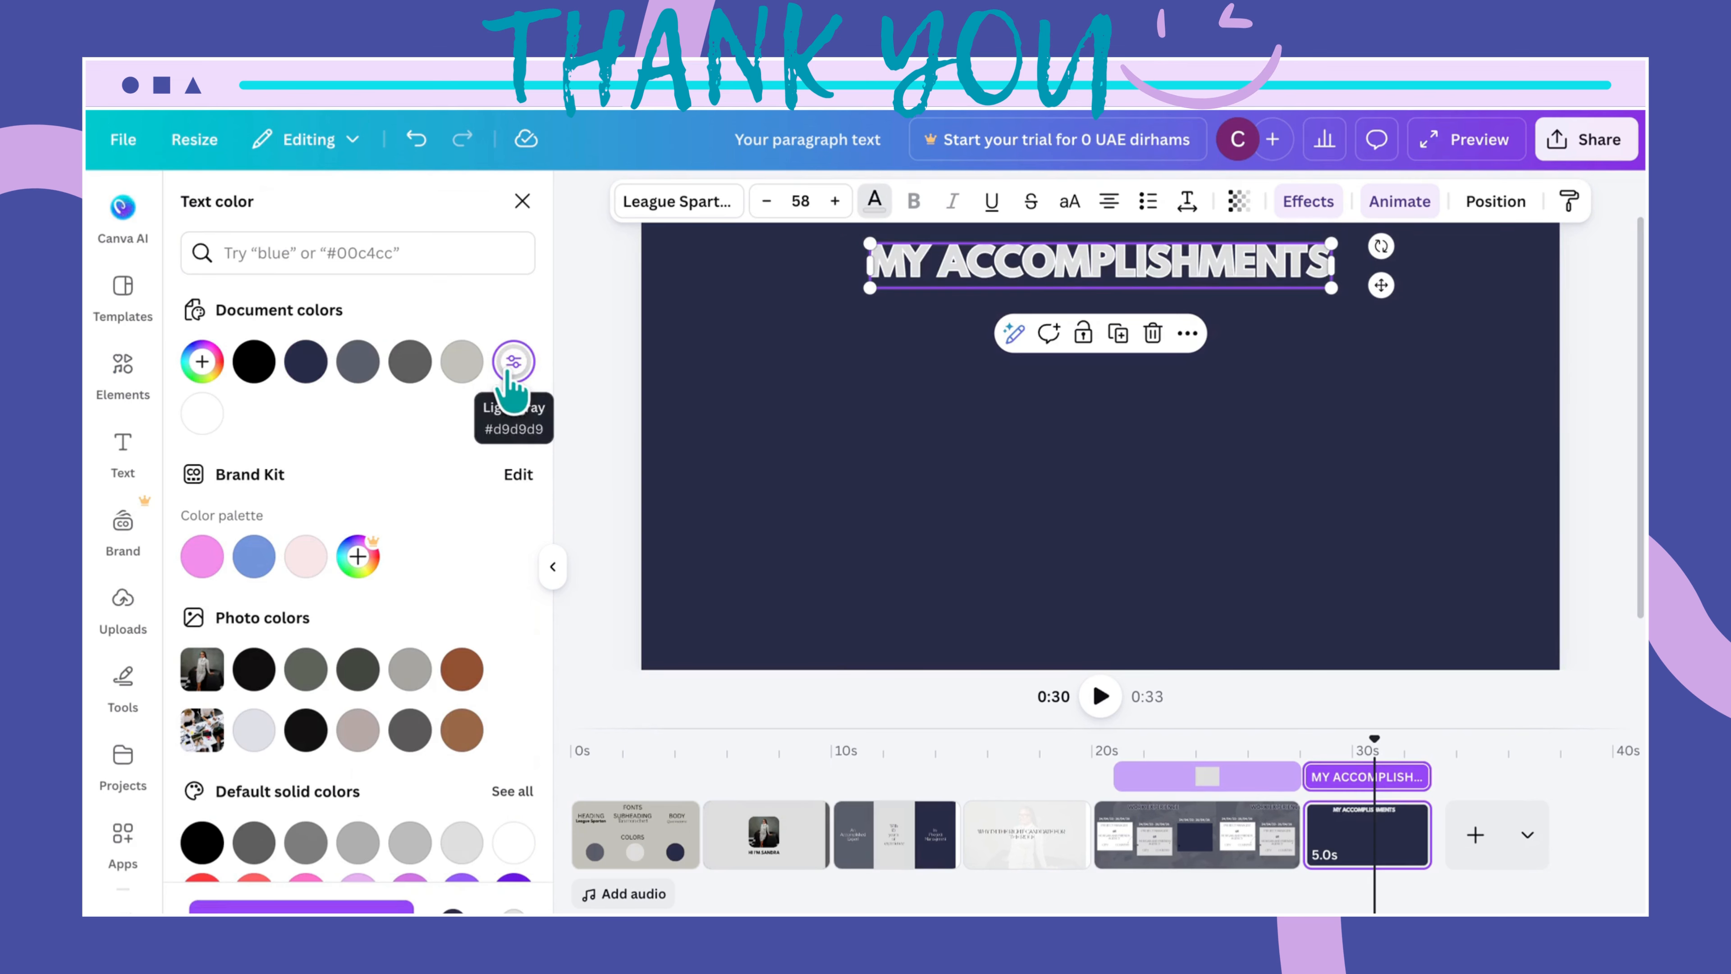
pyautogui.click(839, 385)
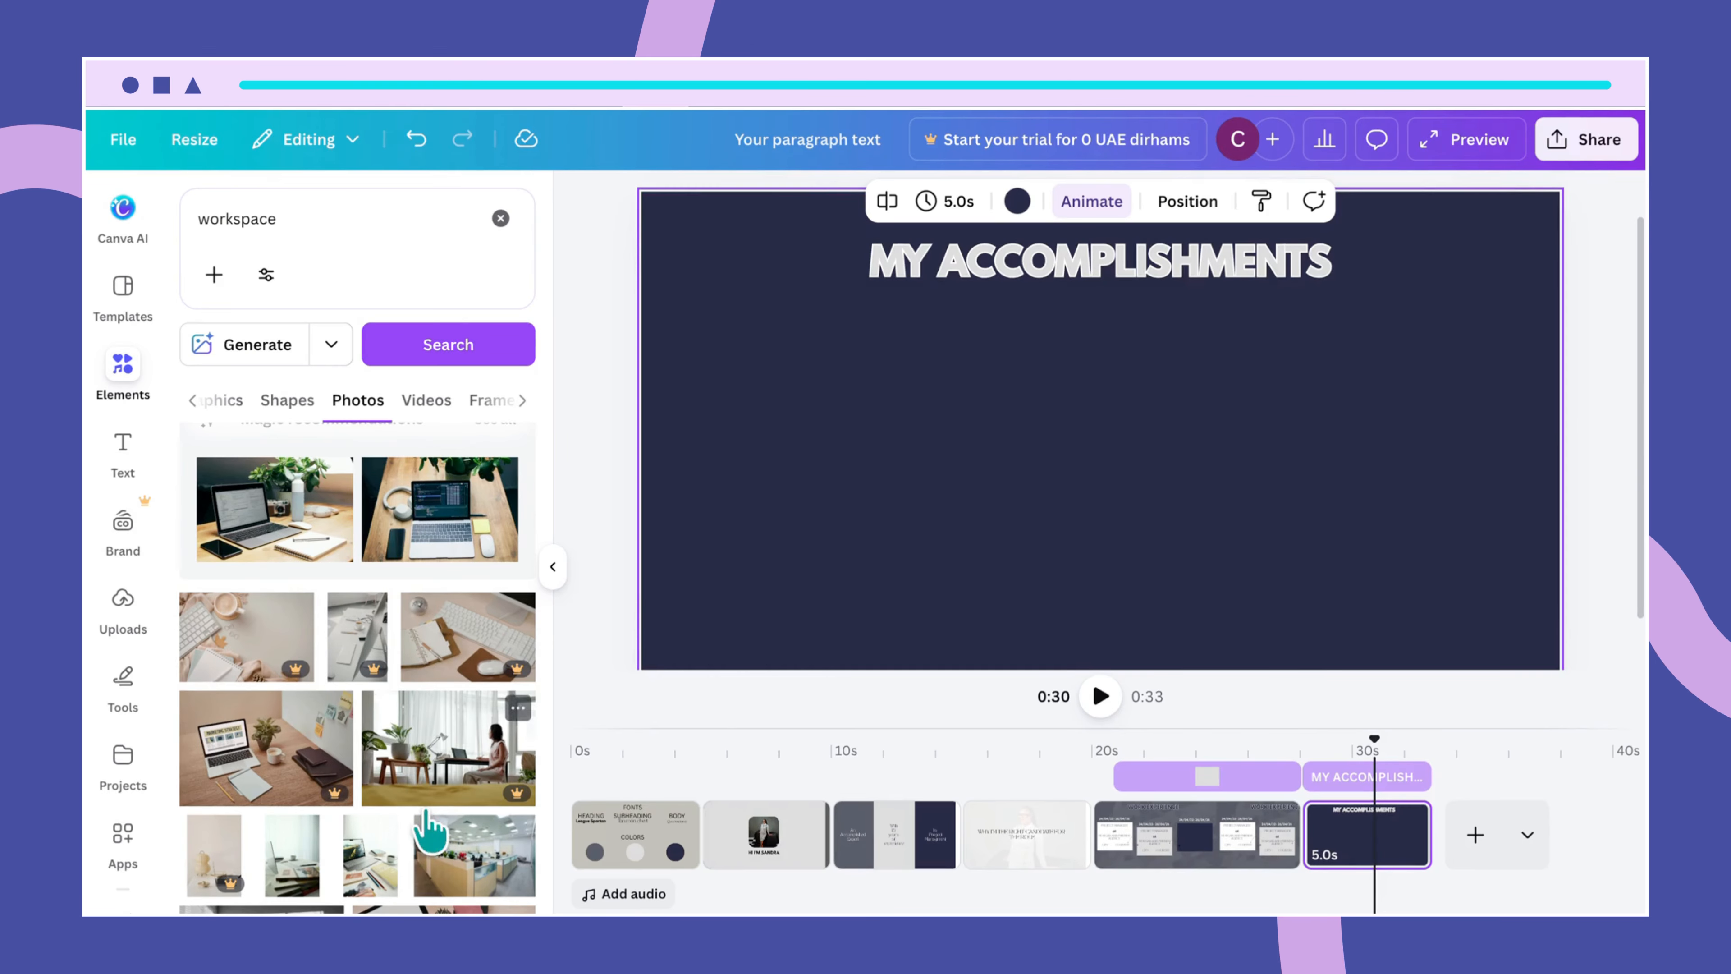
# Browse the current photo results, then search the elements library again for "workspace".
pyautogui.scroll(-2, 437, 866)
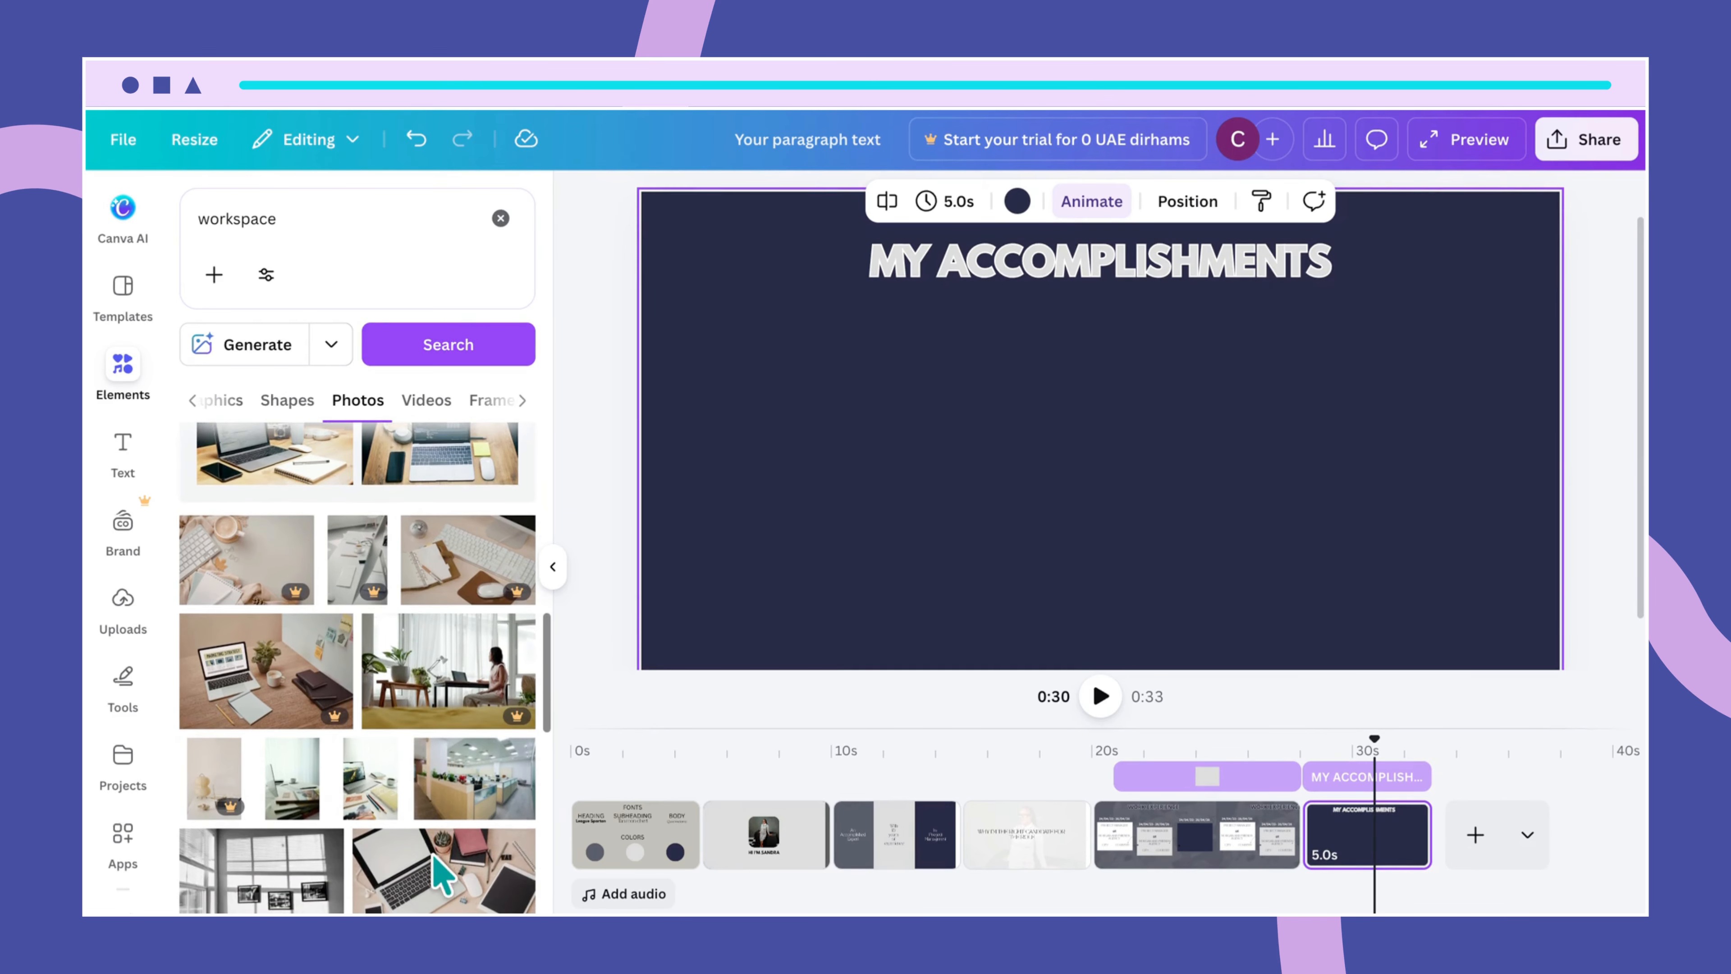
pyautogui.scroll(3, 440, 877)
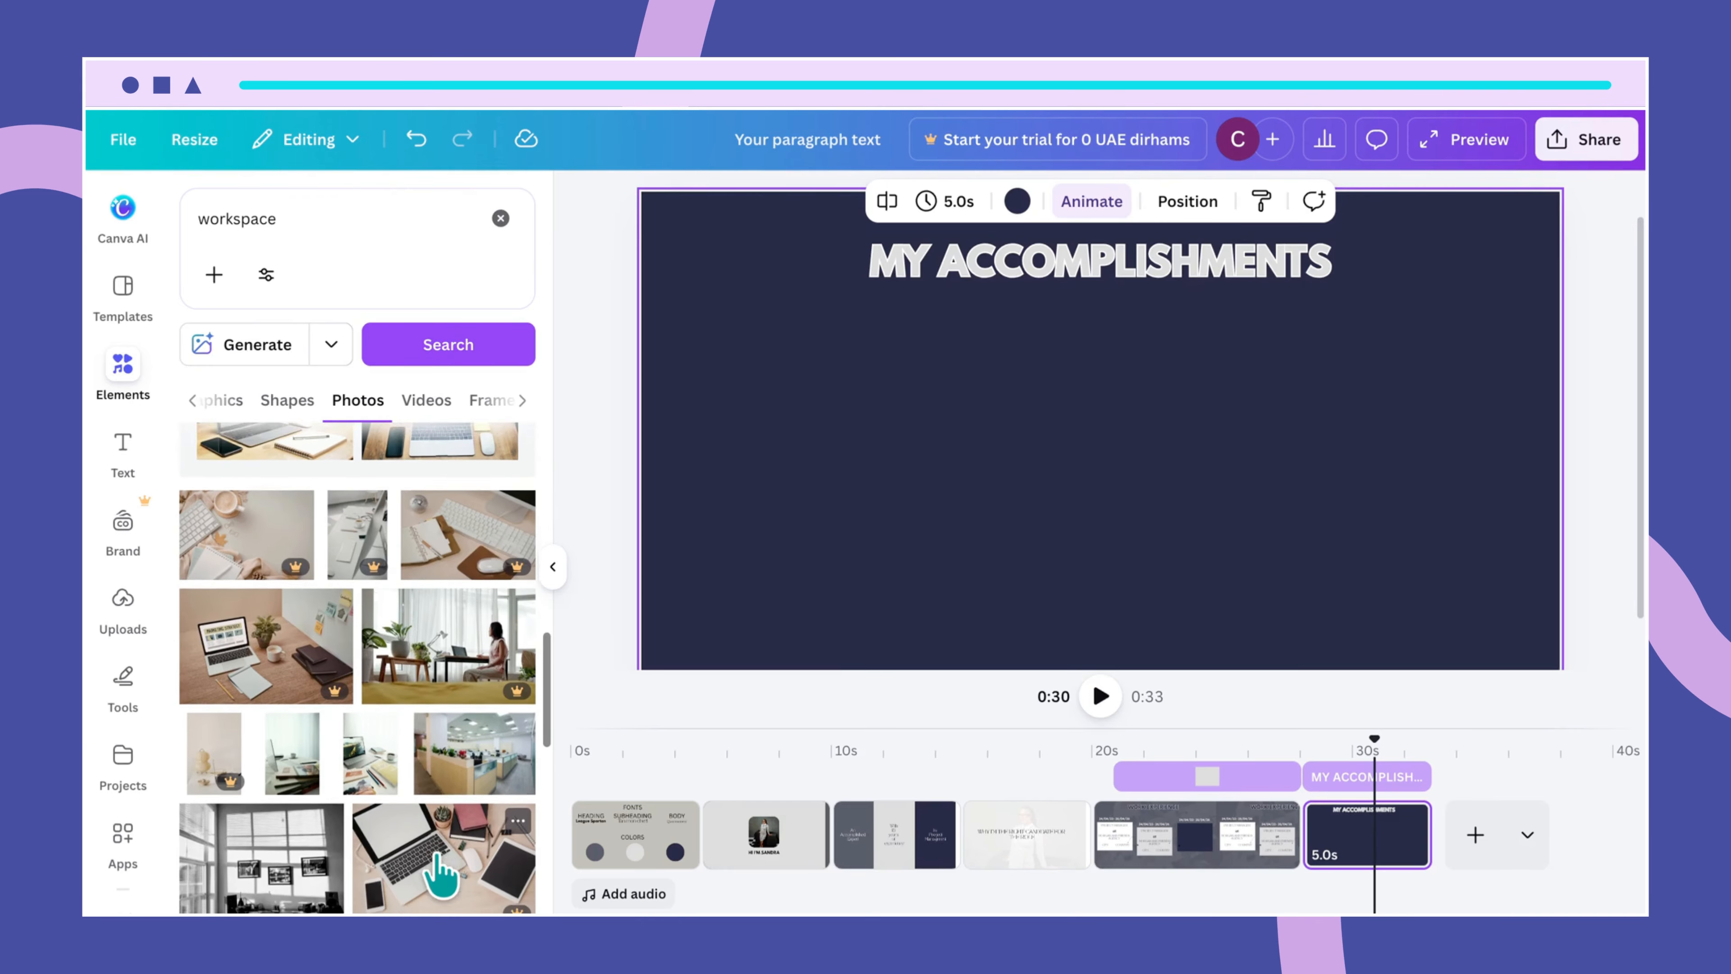
pyautogui.scroll(5, 436, 873)
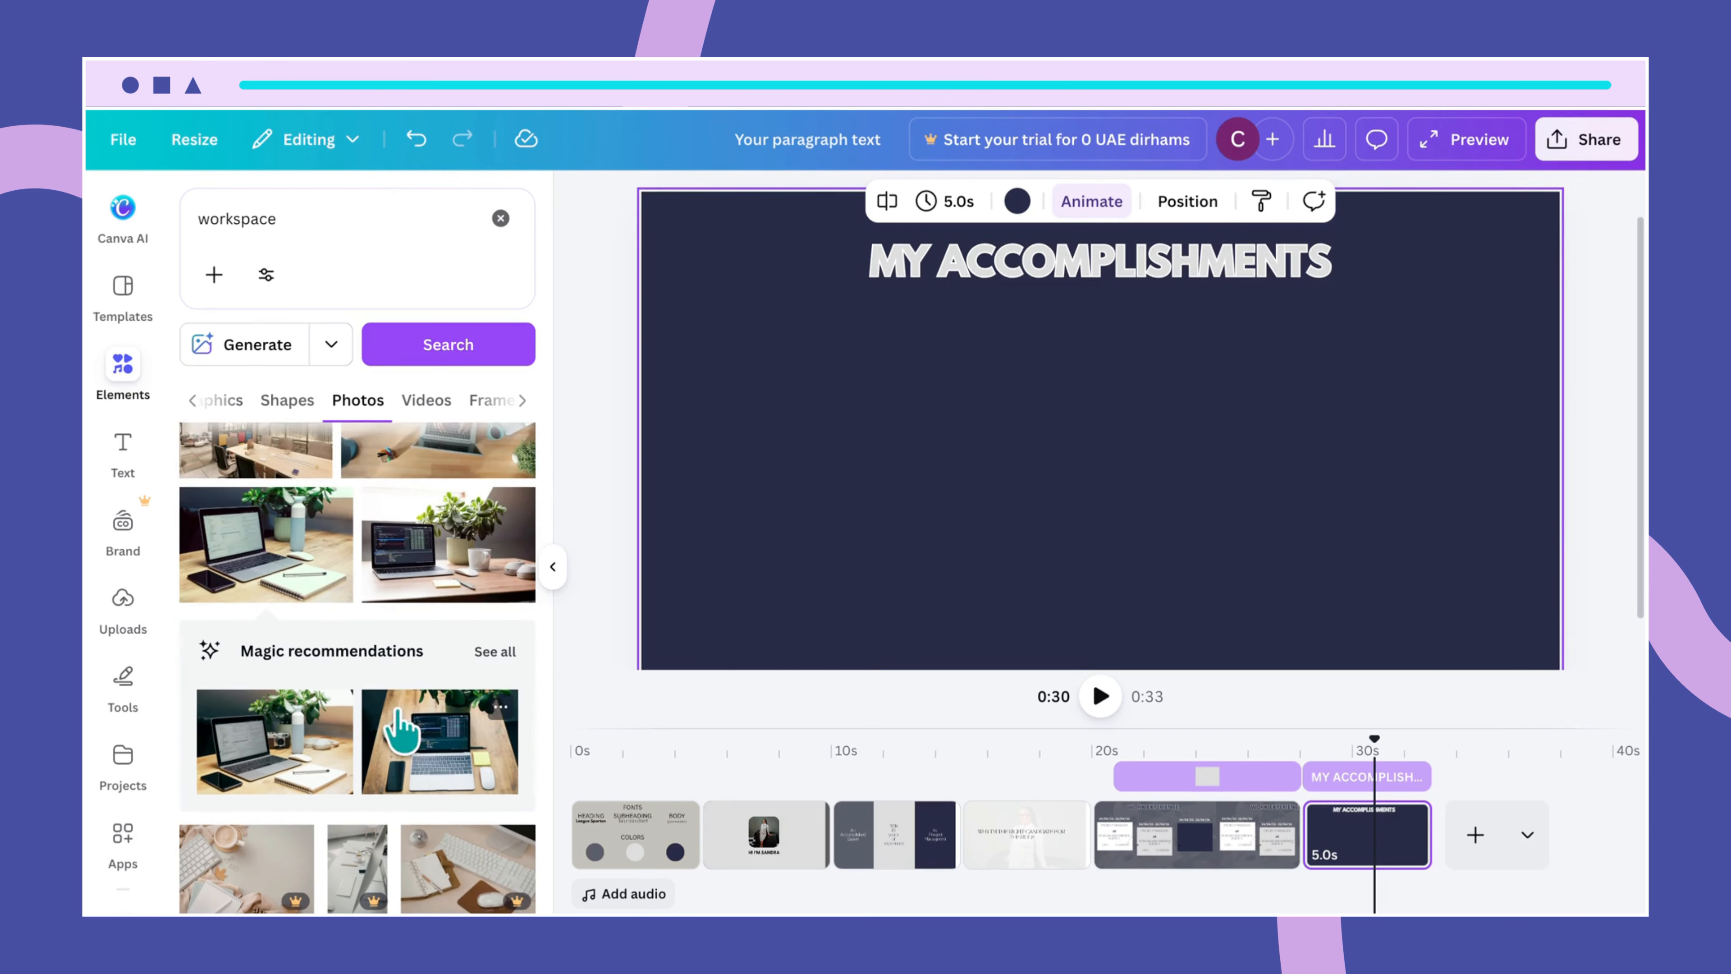
pyautogui.scroll(3, 395, 726)
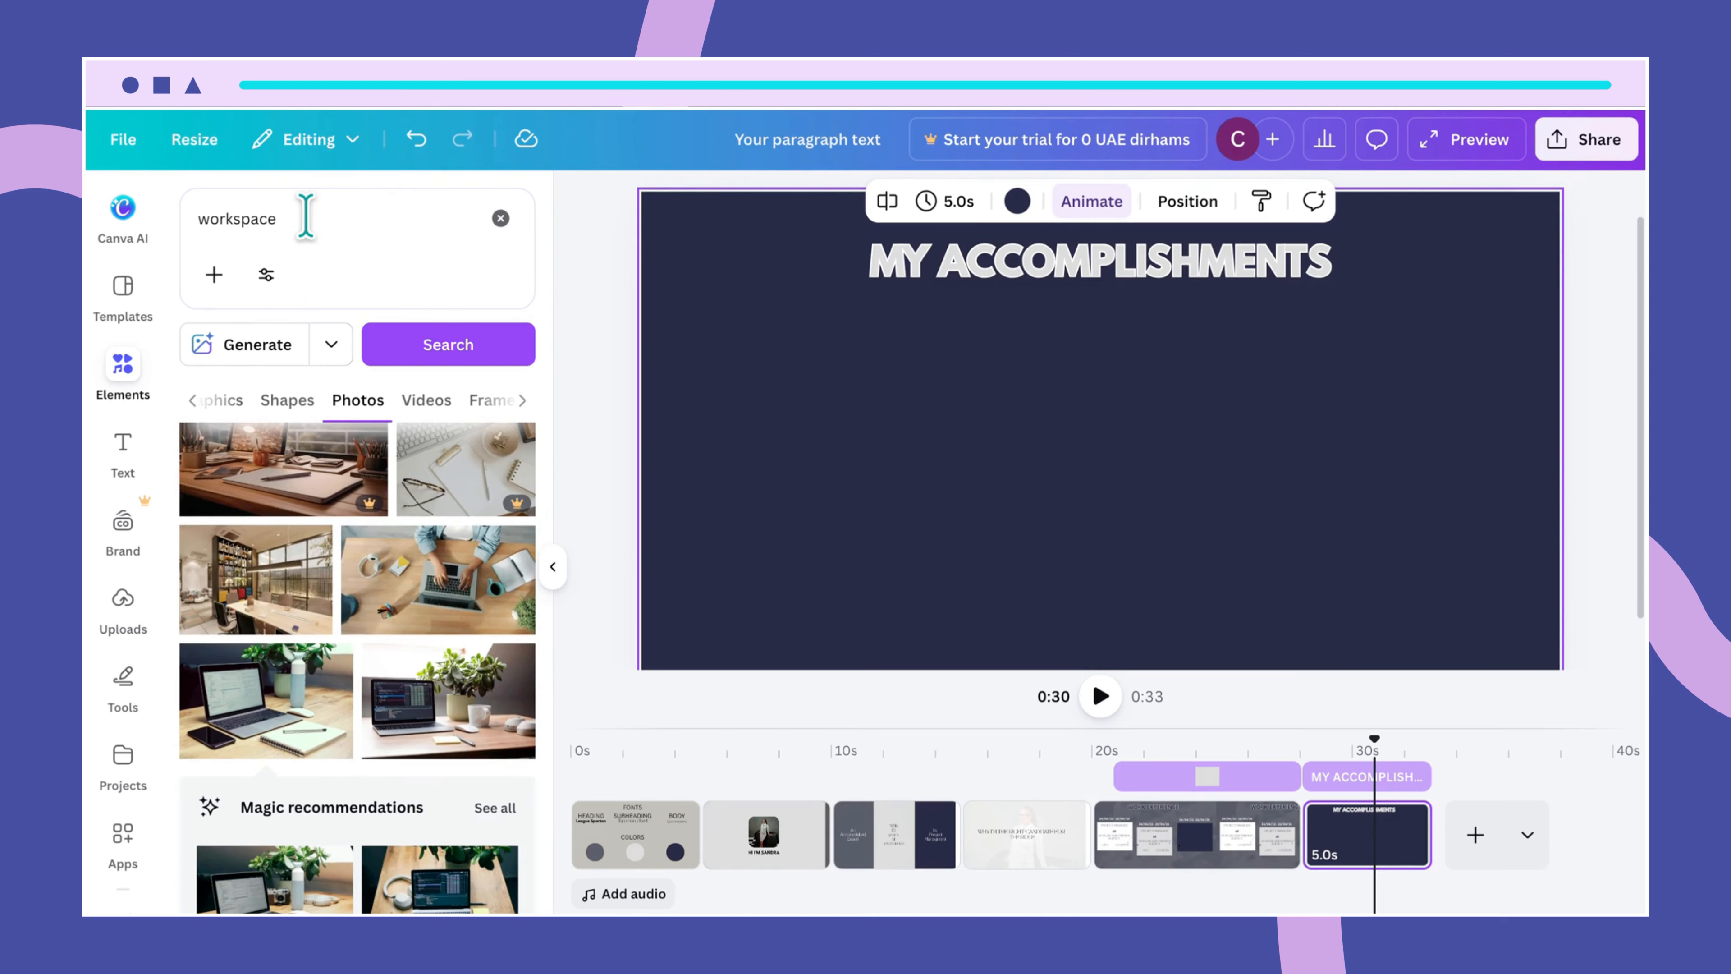
pyautogui.click(305, 218)
pyautogui.moveTo(234, 218); pyautogui.dragTo(136, 210)
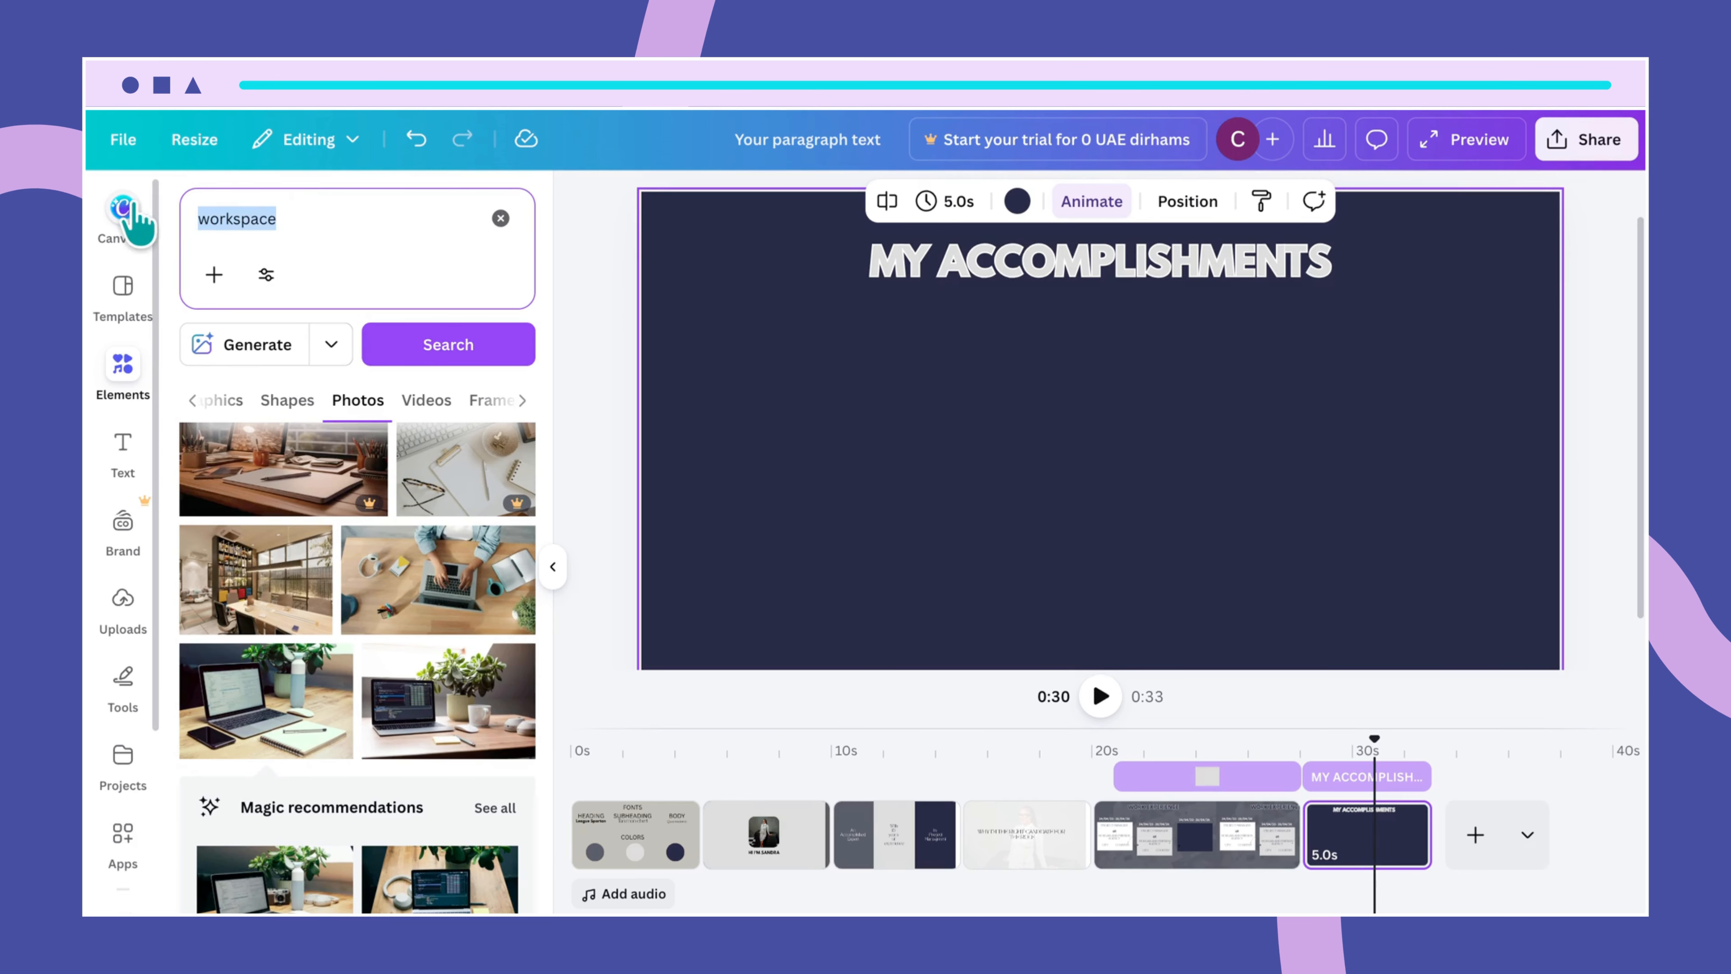
pyautogui.press('BackSpace')
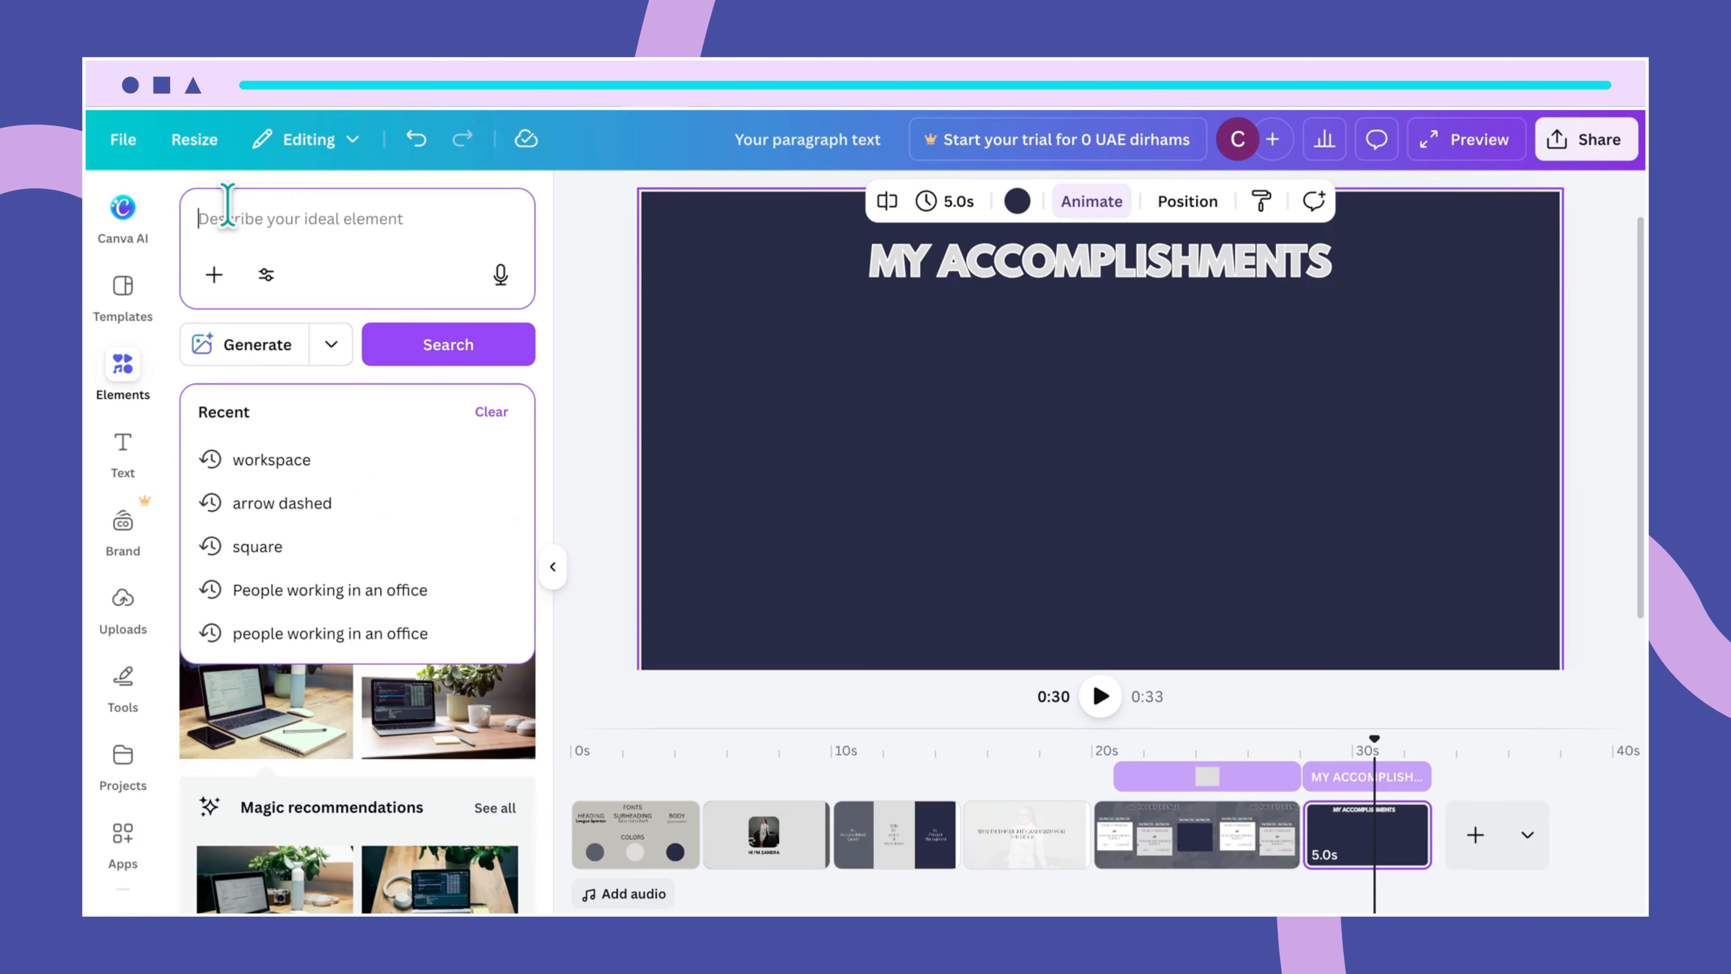
pyautogui.write('wor')
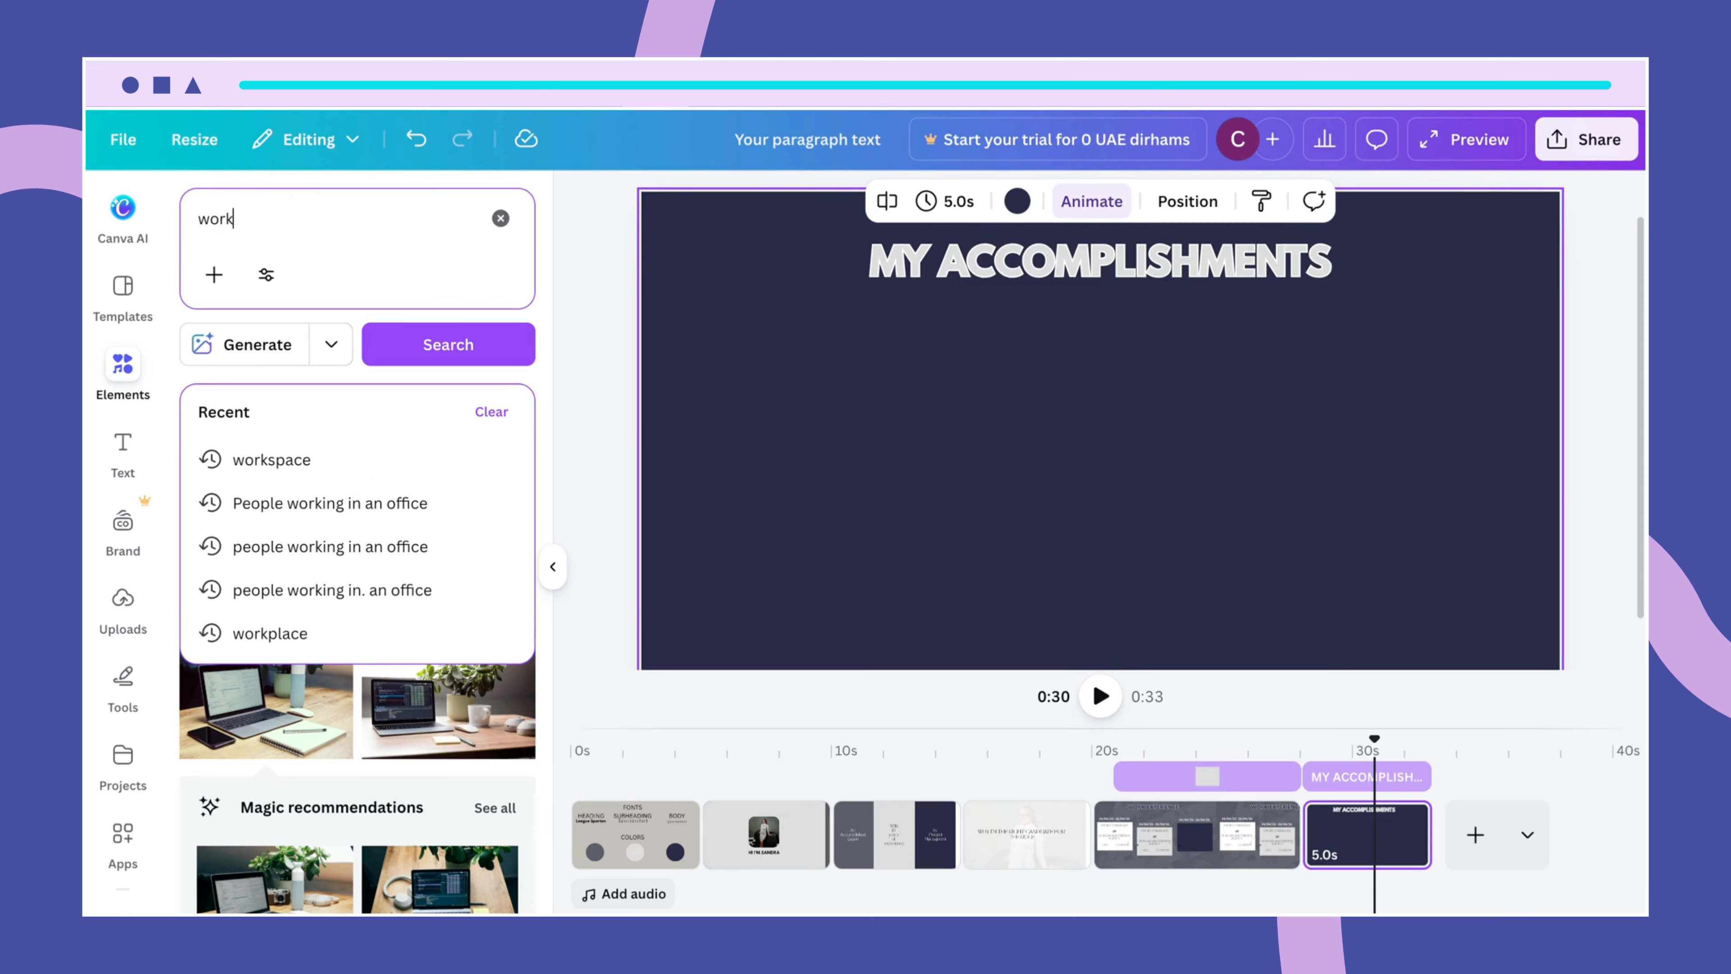
pyautogui.write('ks')
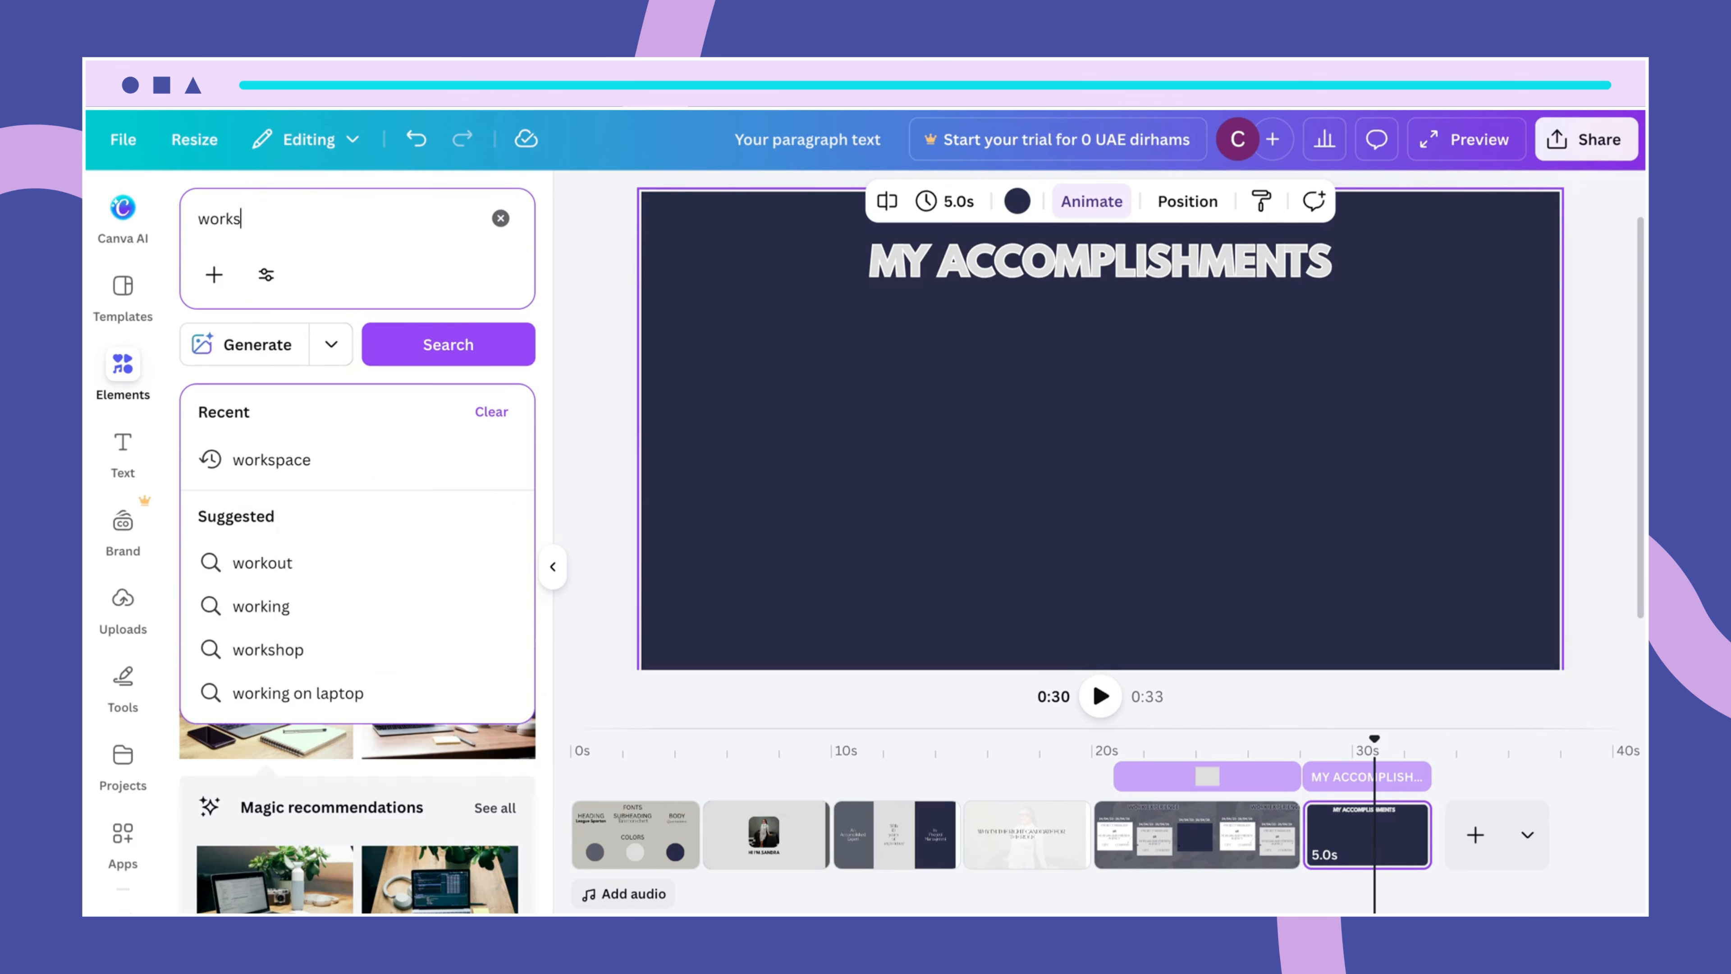
pyautogui.write('pav')
pyautogui.press('BackSpace')
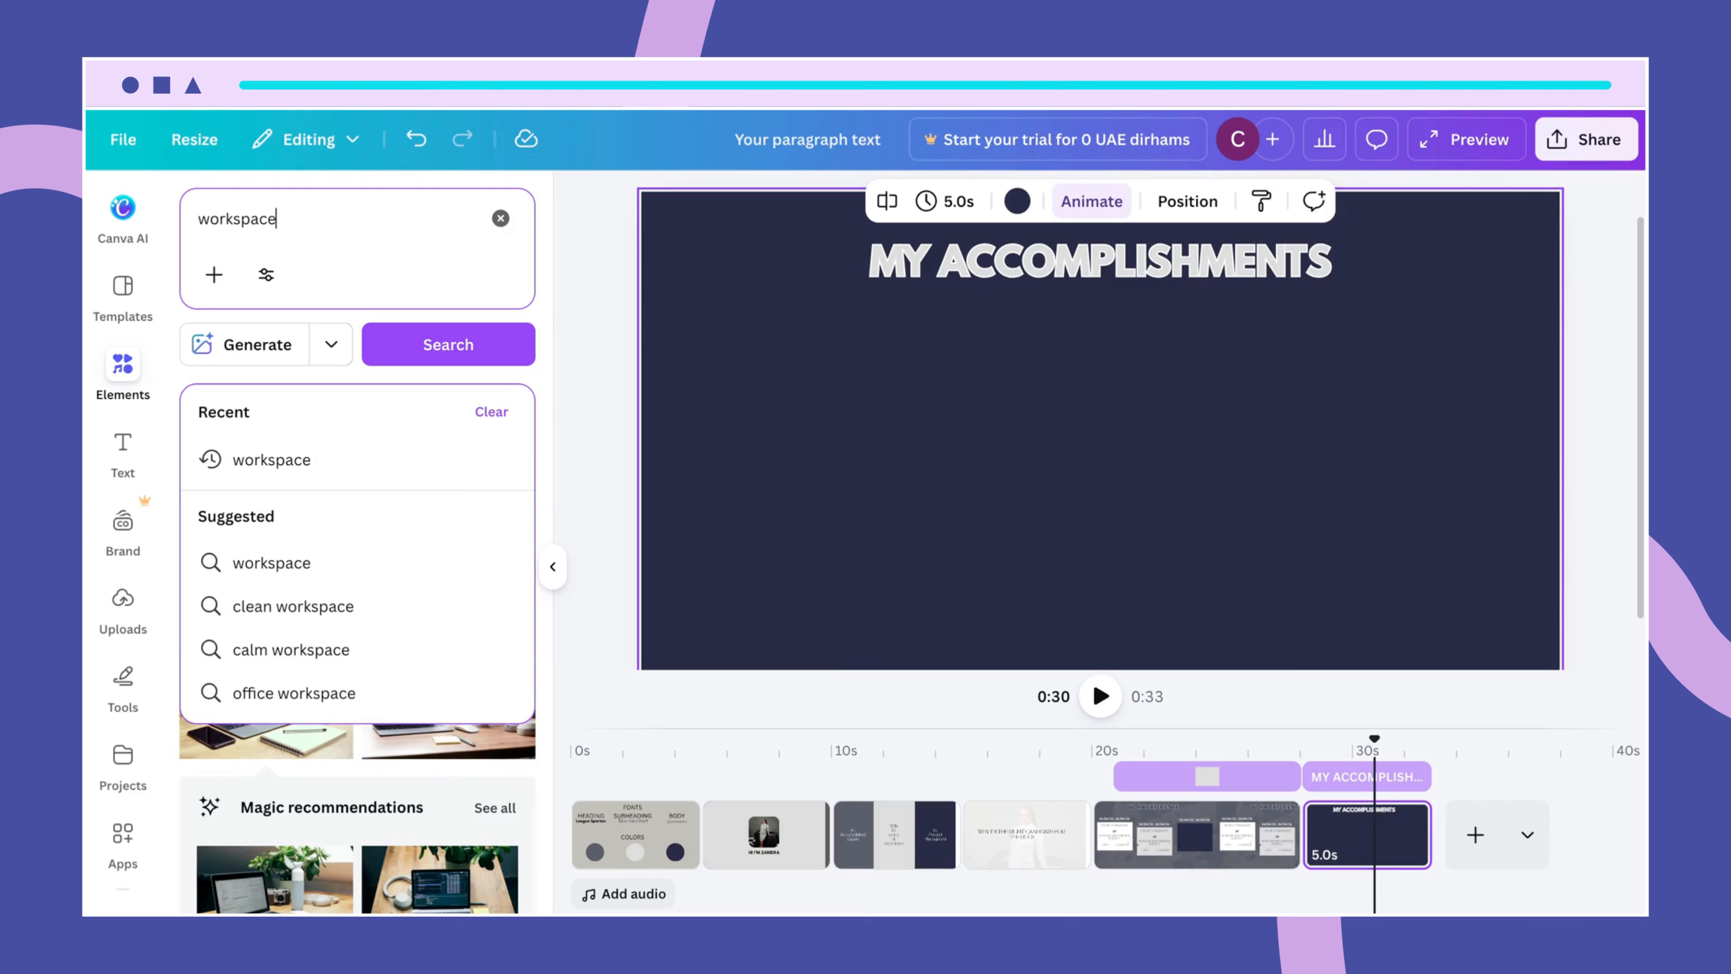
pyautogui.write('ce')
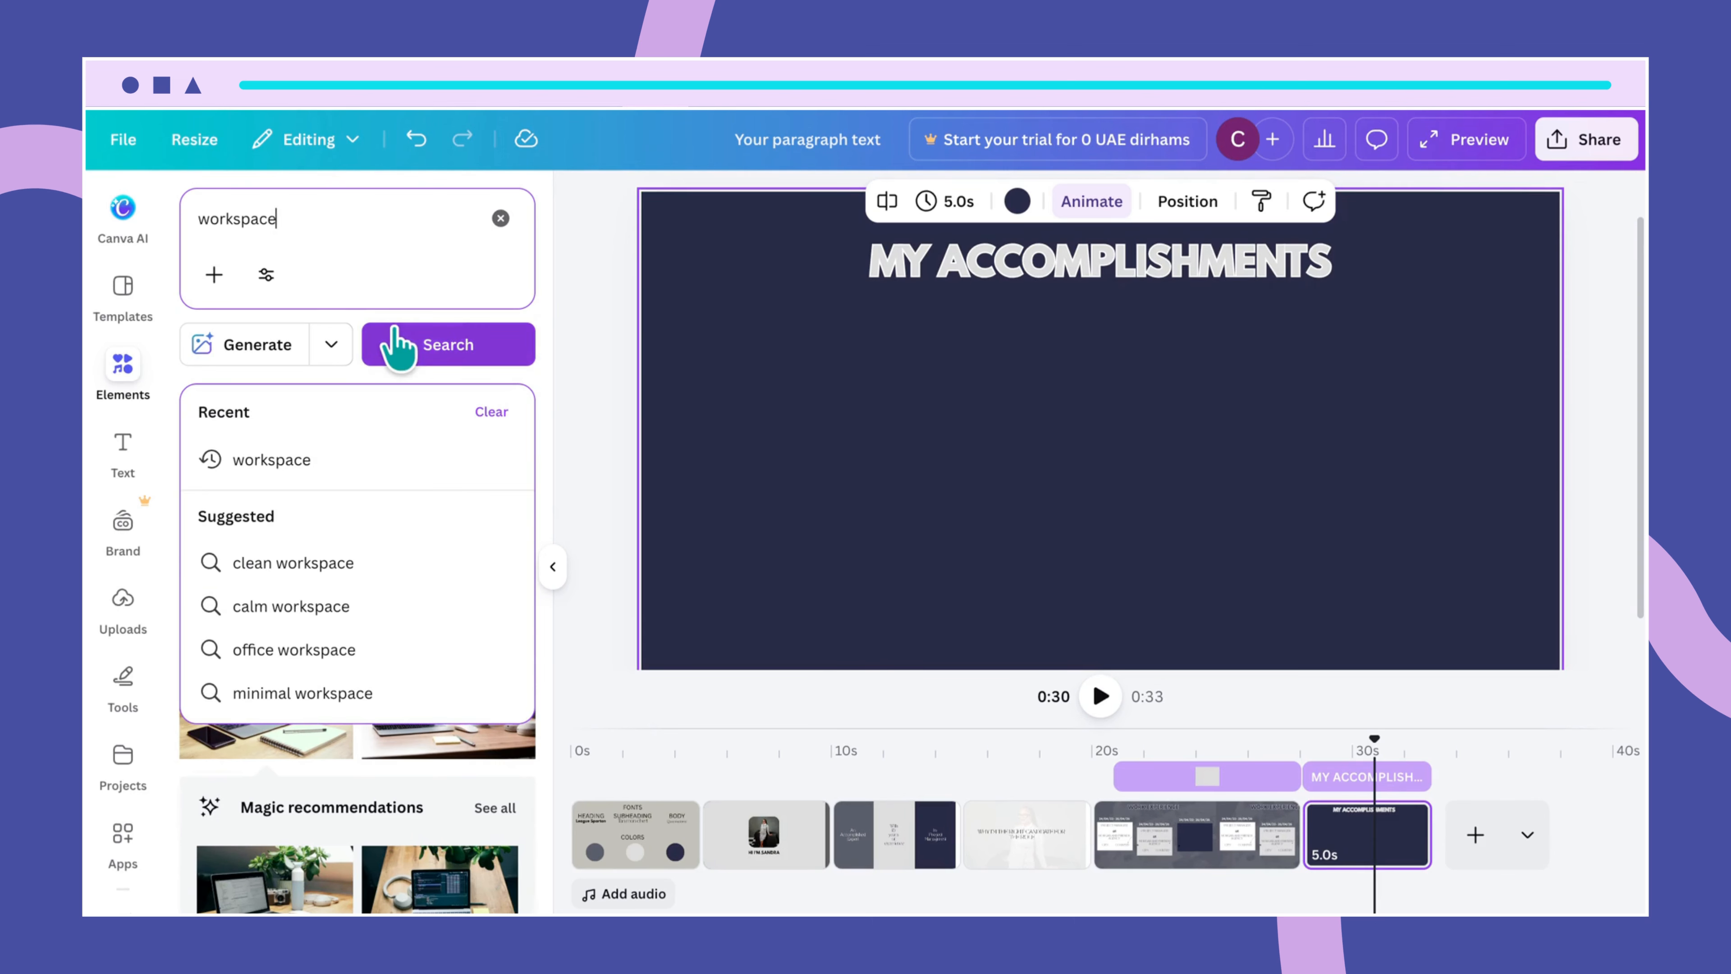
pyautogui.click(428, 347)
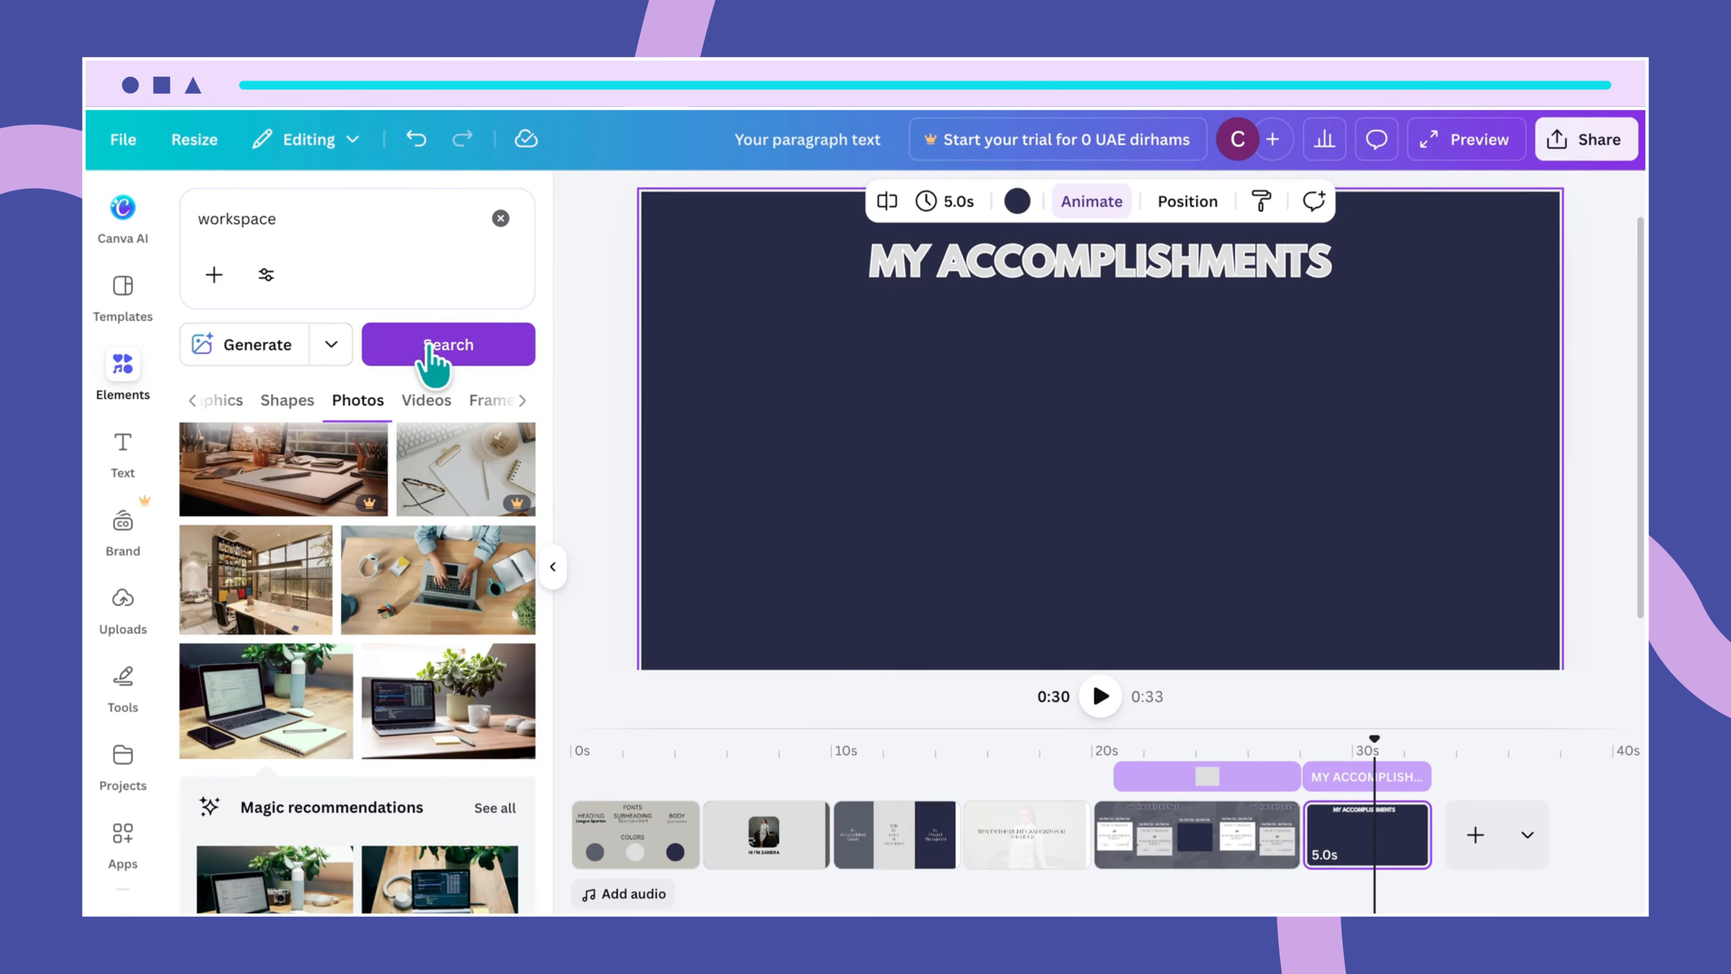
pyautogui.click(429, 348)
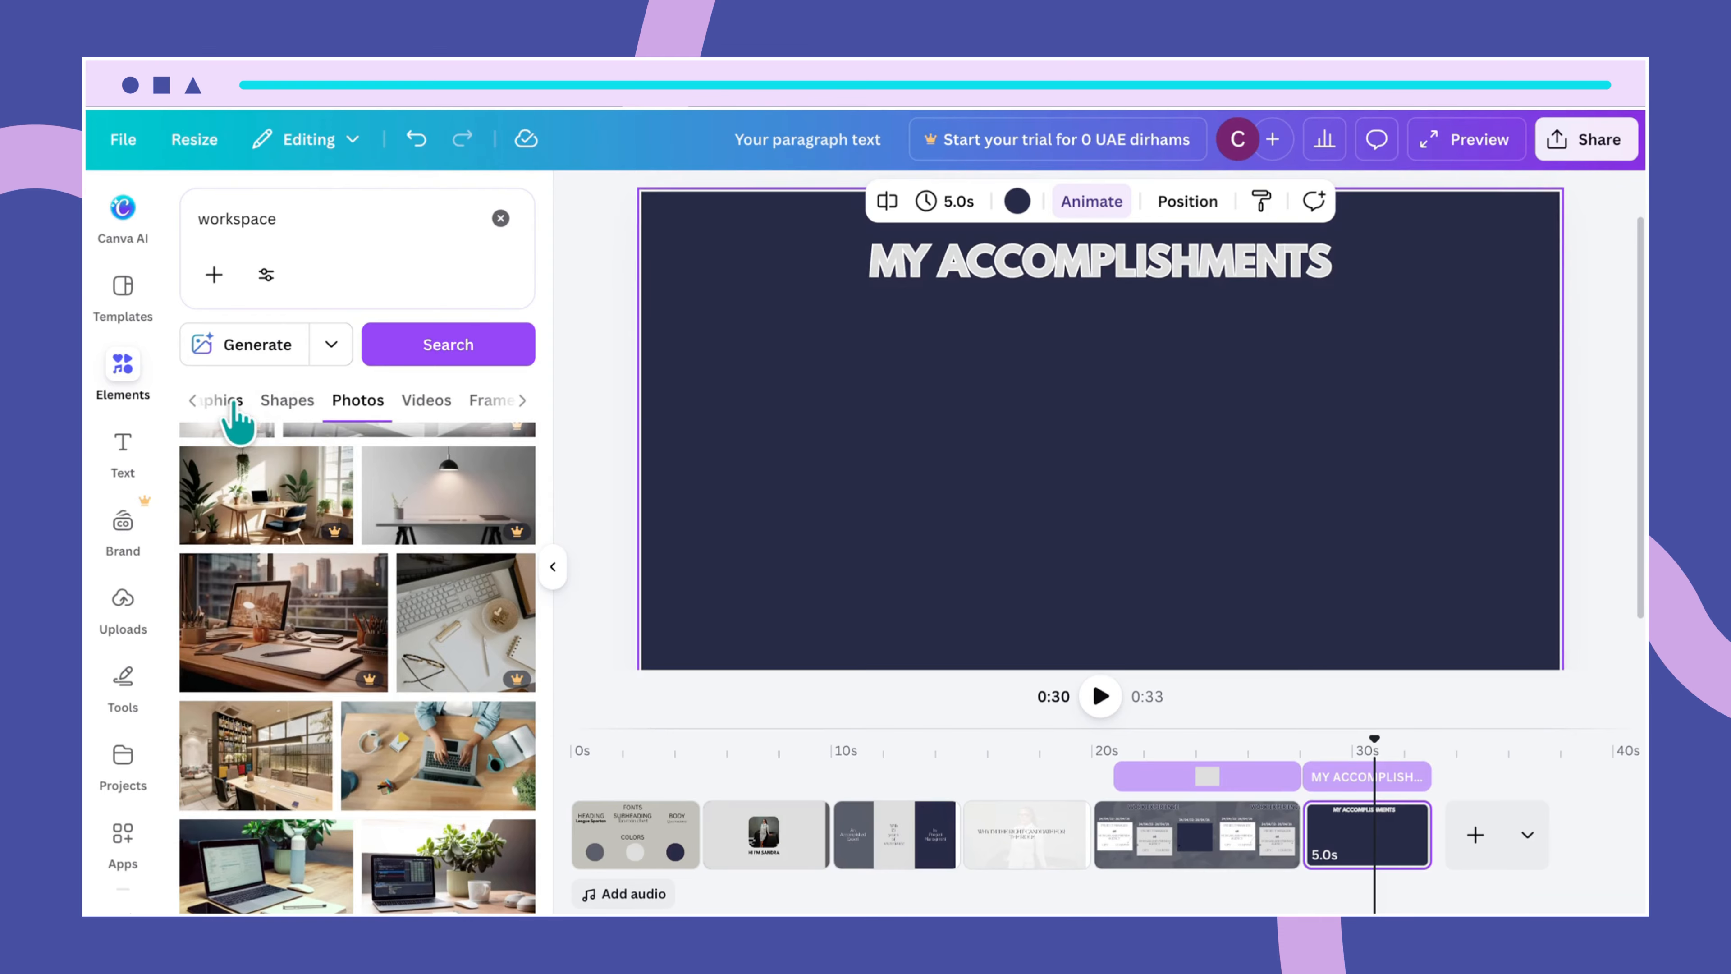
# Show the photo results for "workspace" and add the picture of a laptop with a notebook, phone and water bottle.
pyautogui.click(231, 402)
pyautogui.click(335, 405)
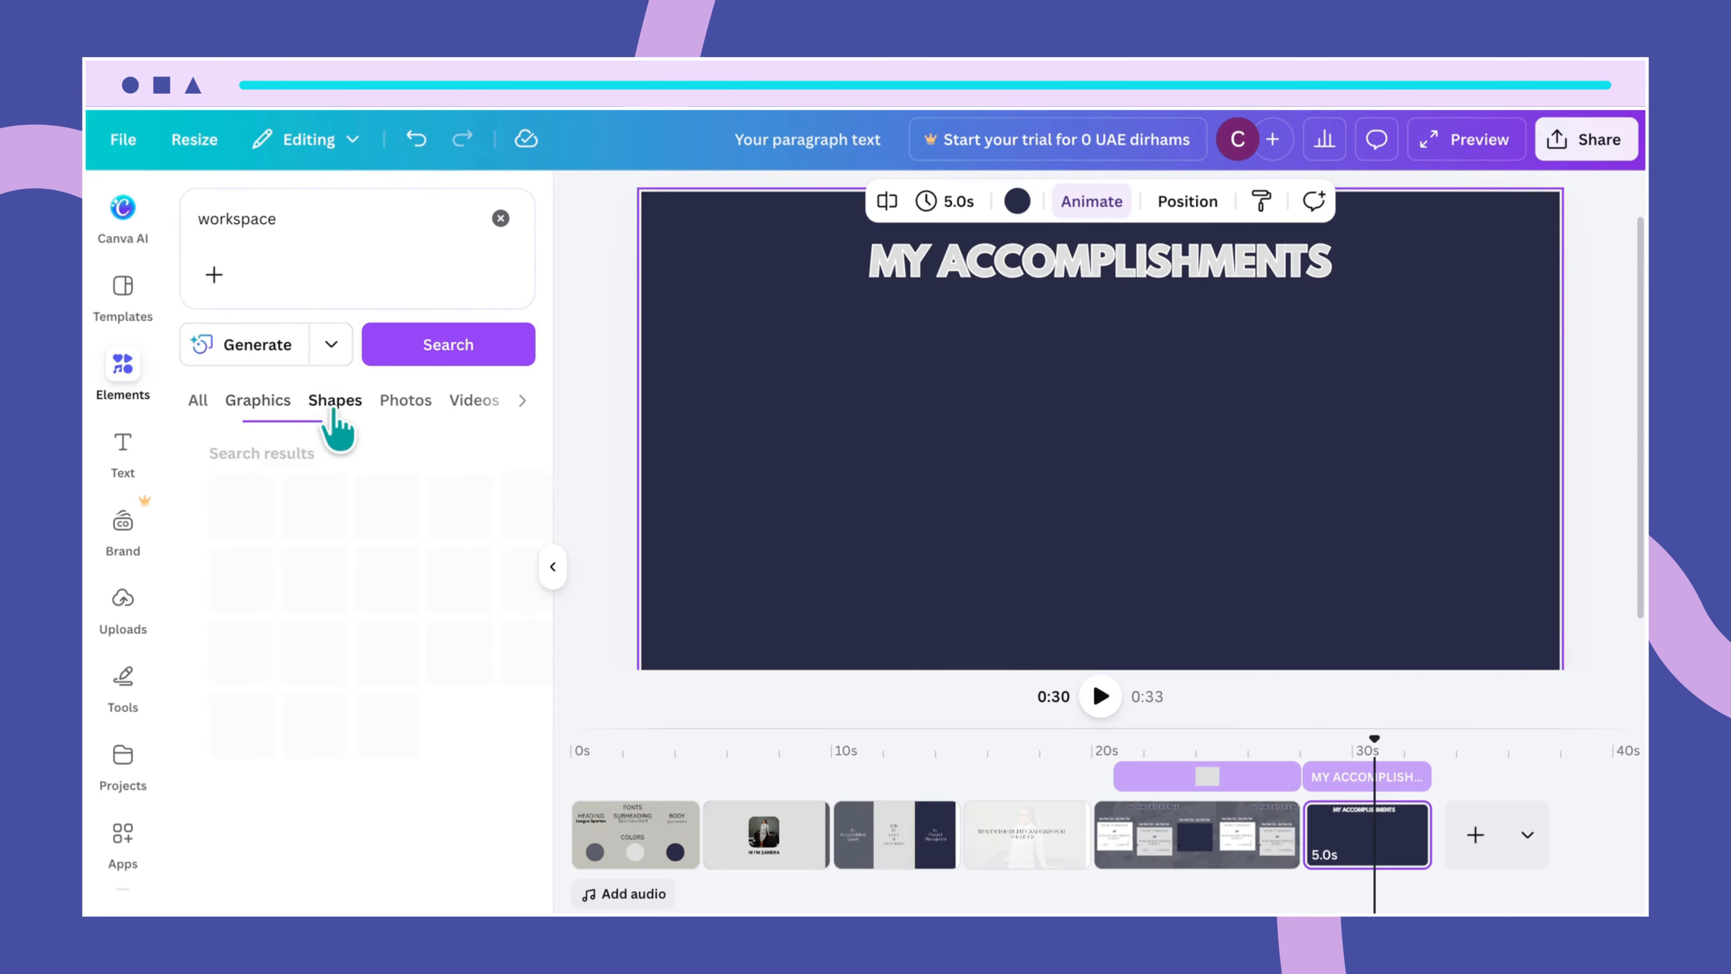
pyautogui.click(412, 408)
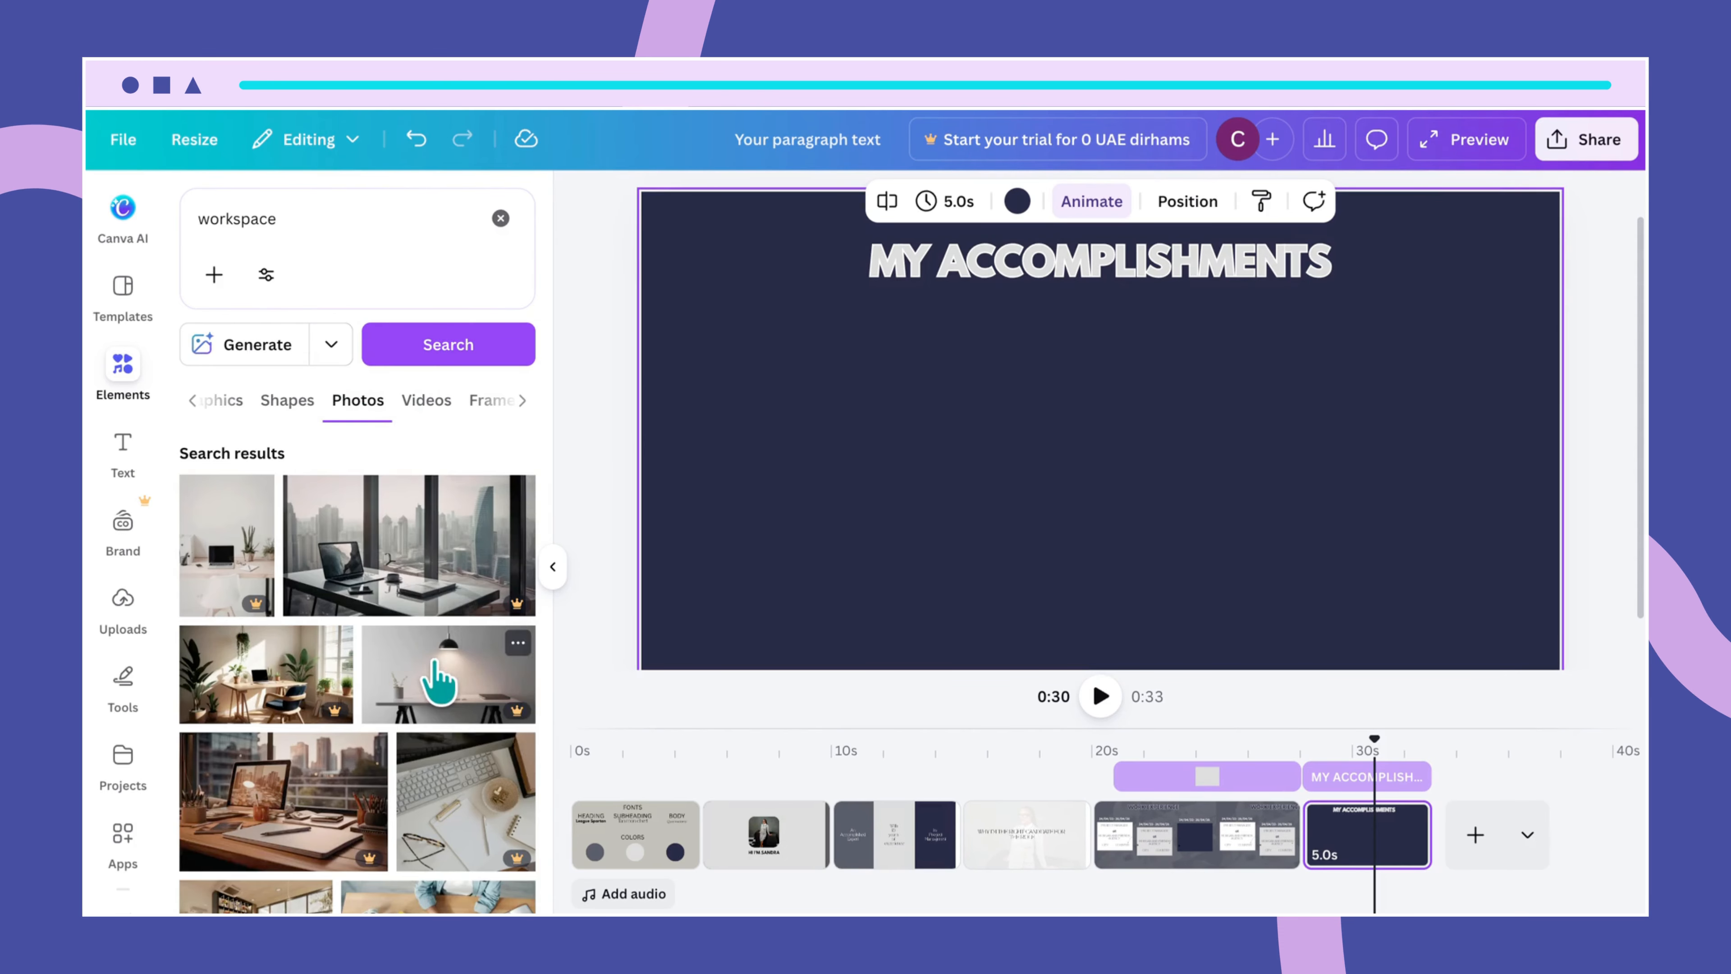
pyautogui.scroll(-1, 472, 856)
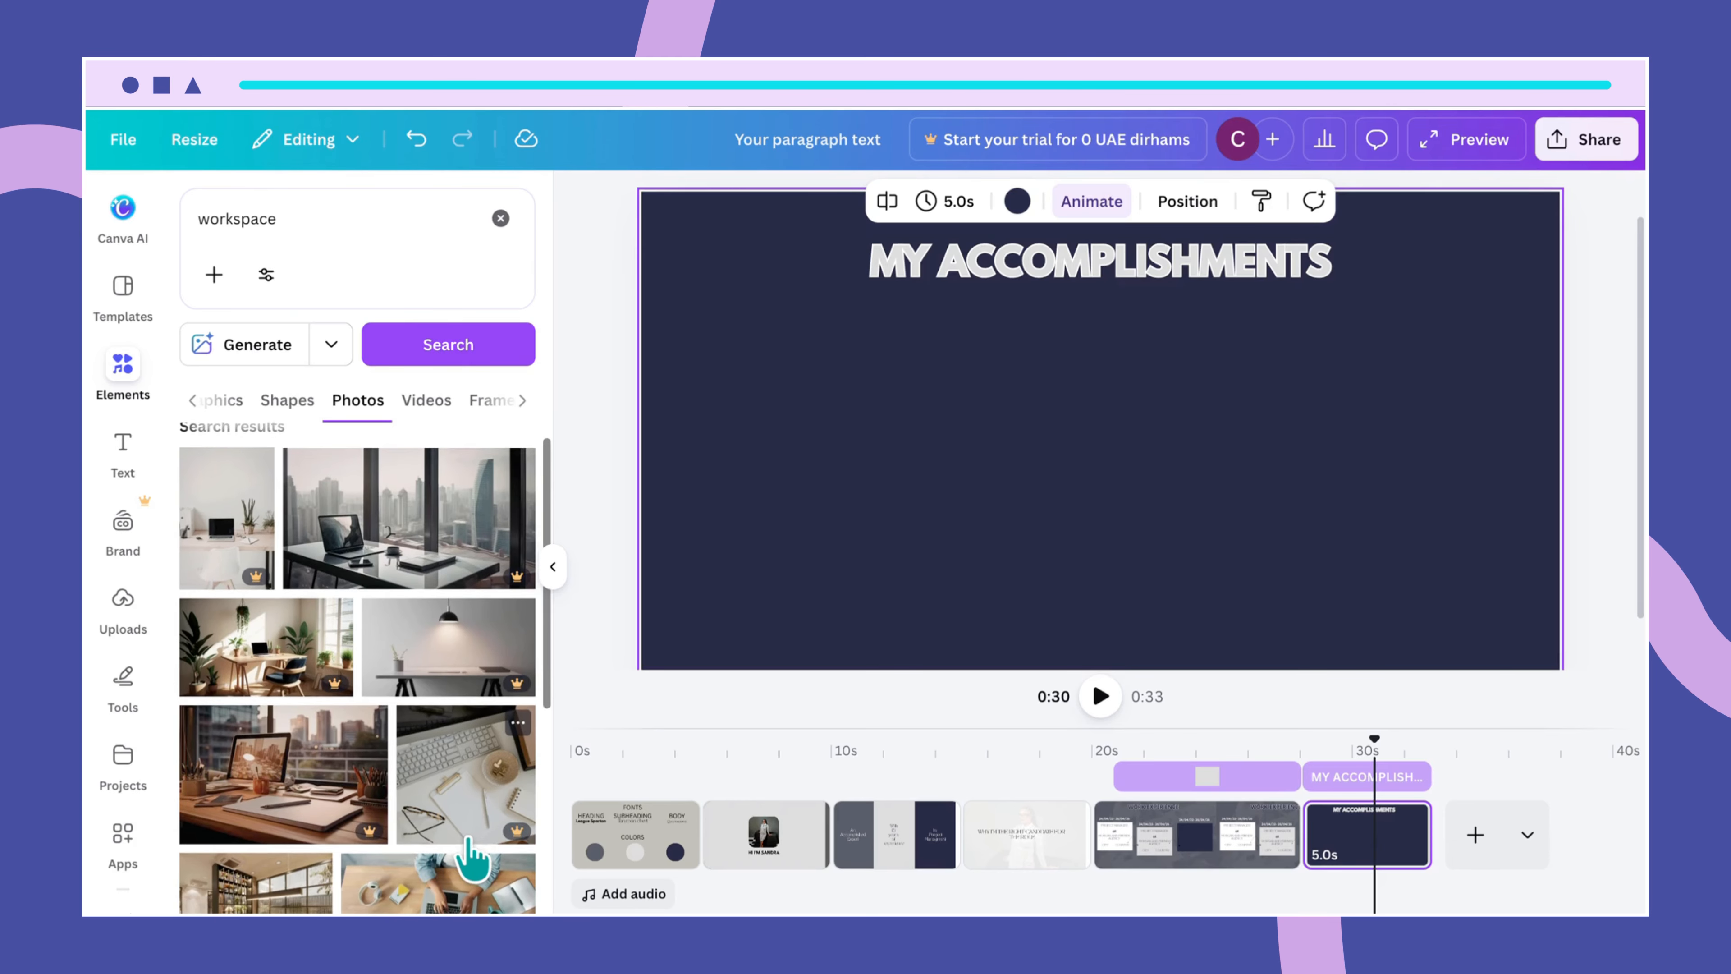
pyautogui.scroll(-5, 473, 856)
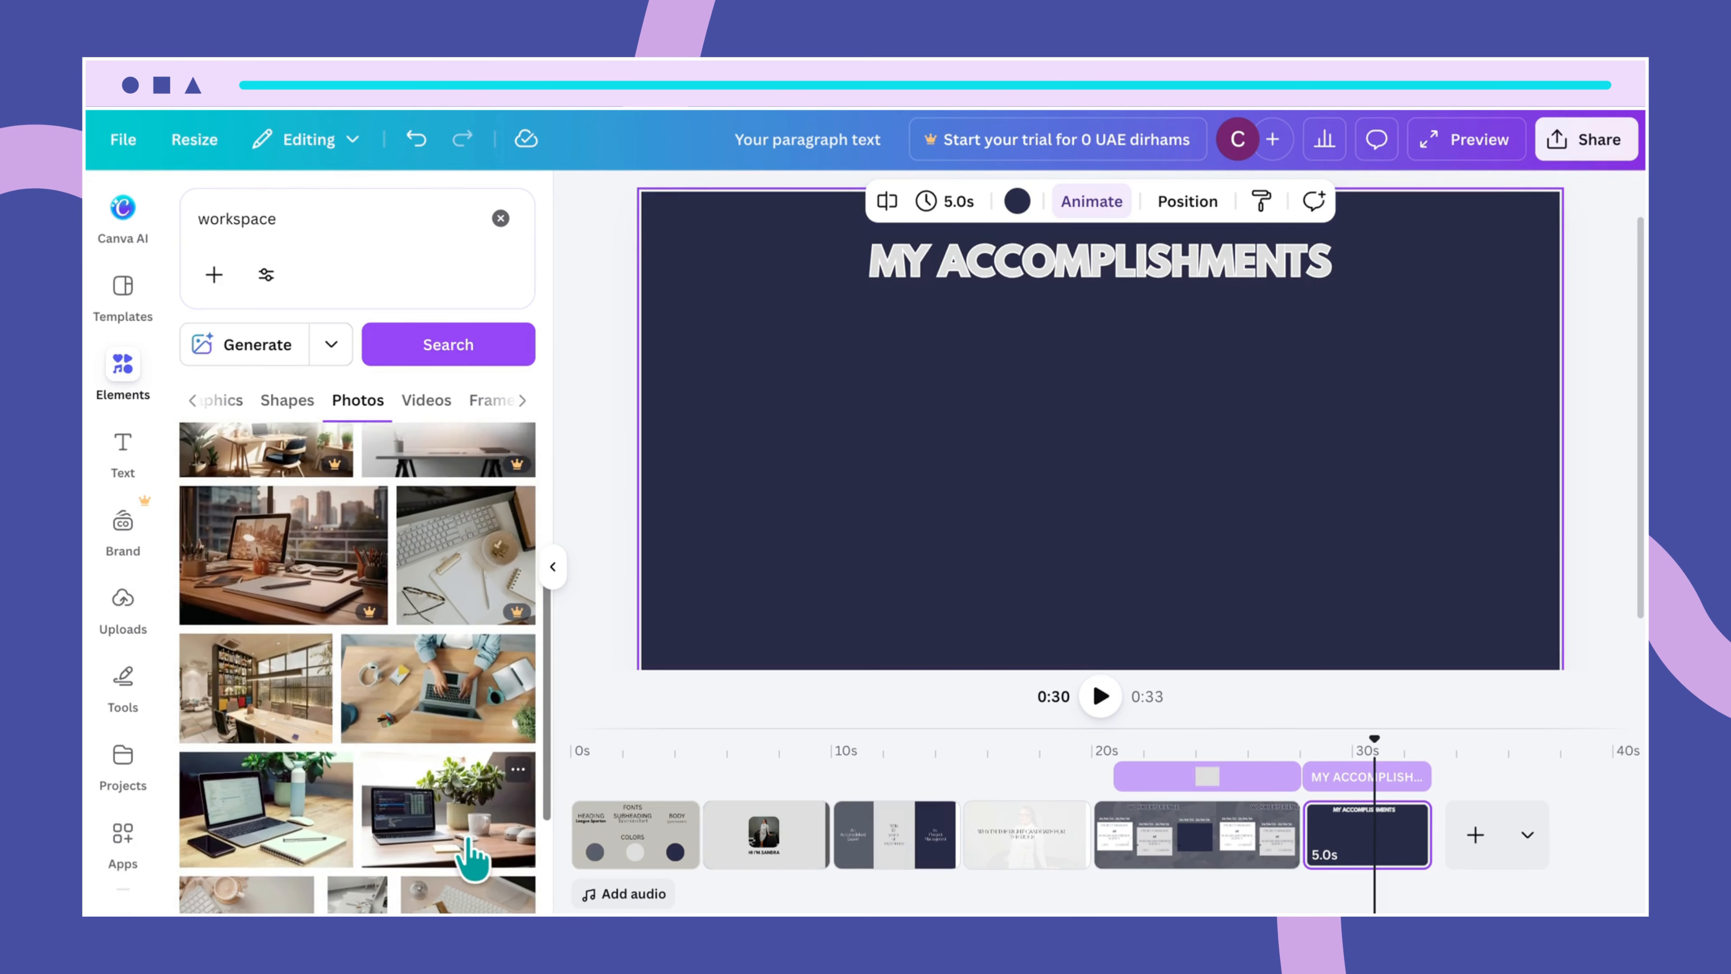
pyautogui.click(290, 716)
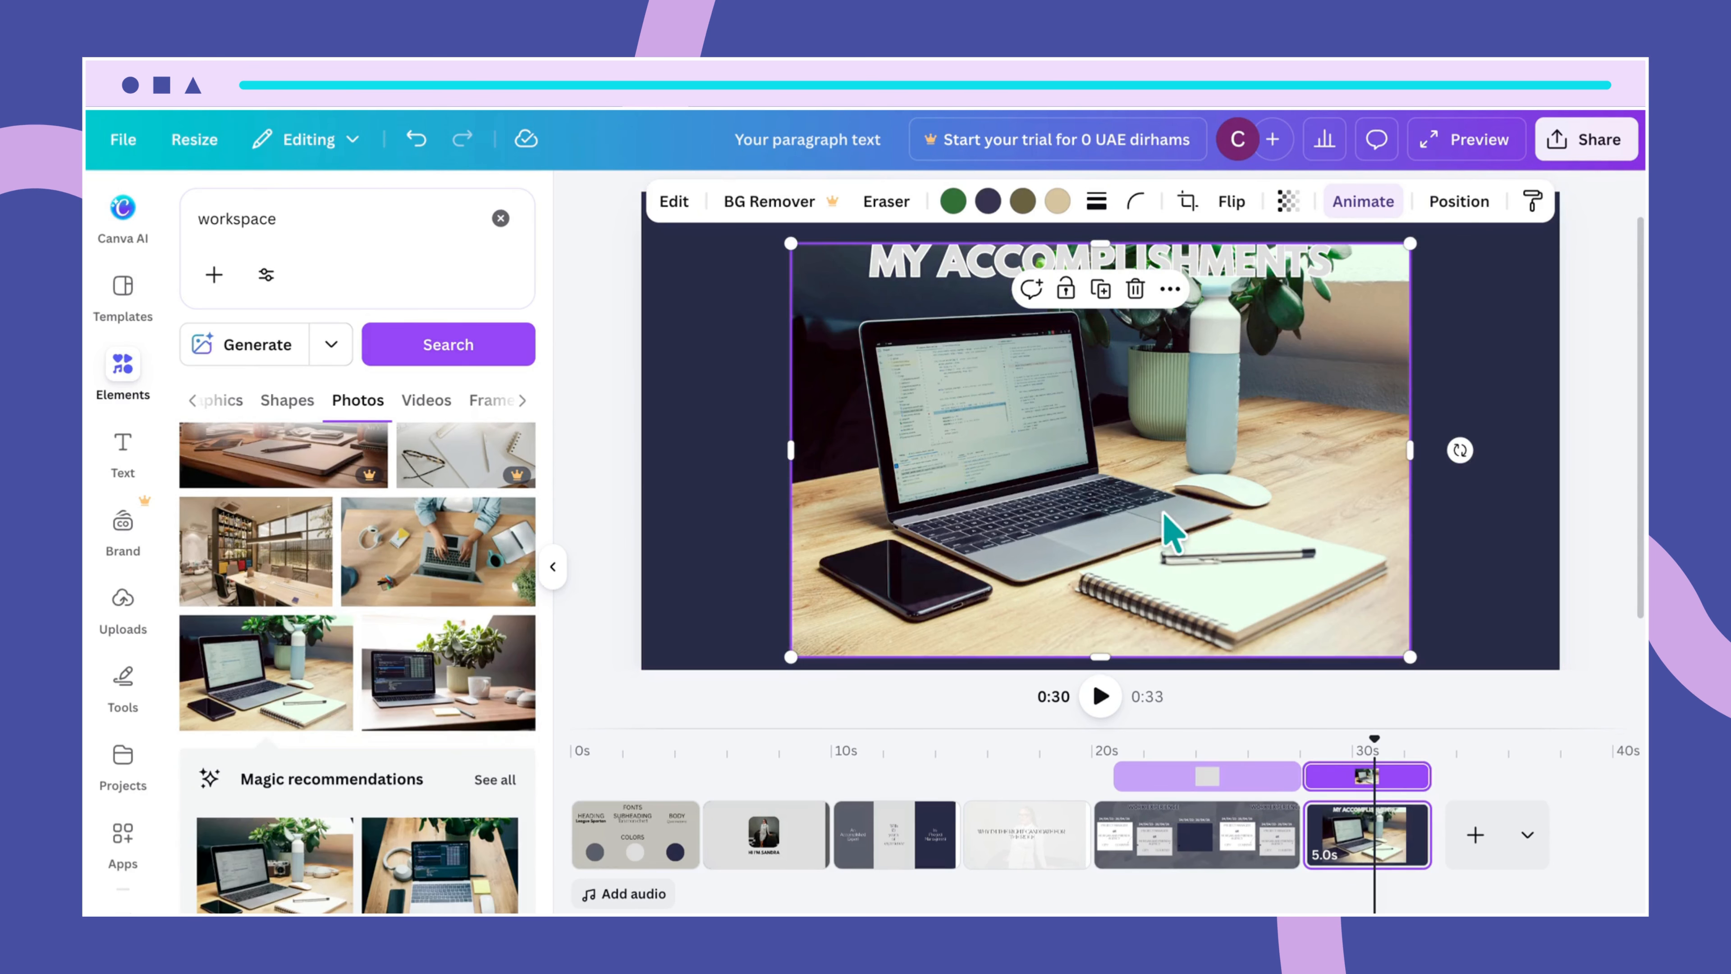
# Shrink the laptop photo to about a third of its width and place it below the heading, near the page's left edge.
pyautogui.moveTo(1408, 244); pyautogui.dragTo(994, 521)
pyautogui.moveTo(907, 582); pyautogui.dragTo(795, 385)
pyautogui.click(1054, 508)
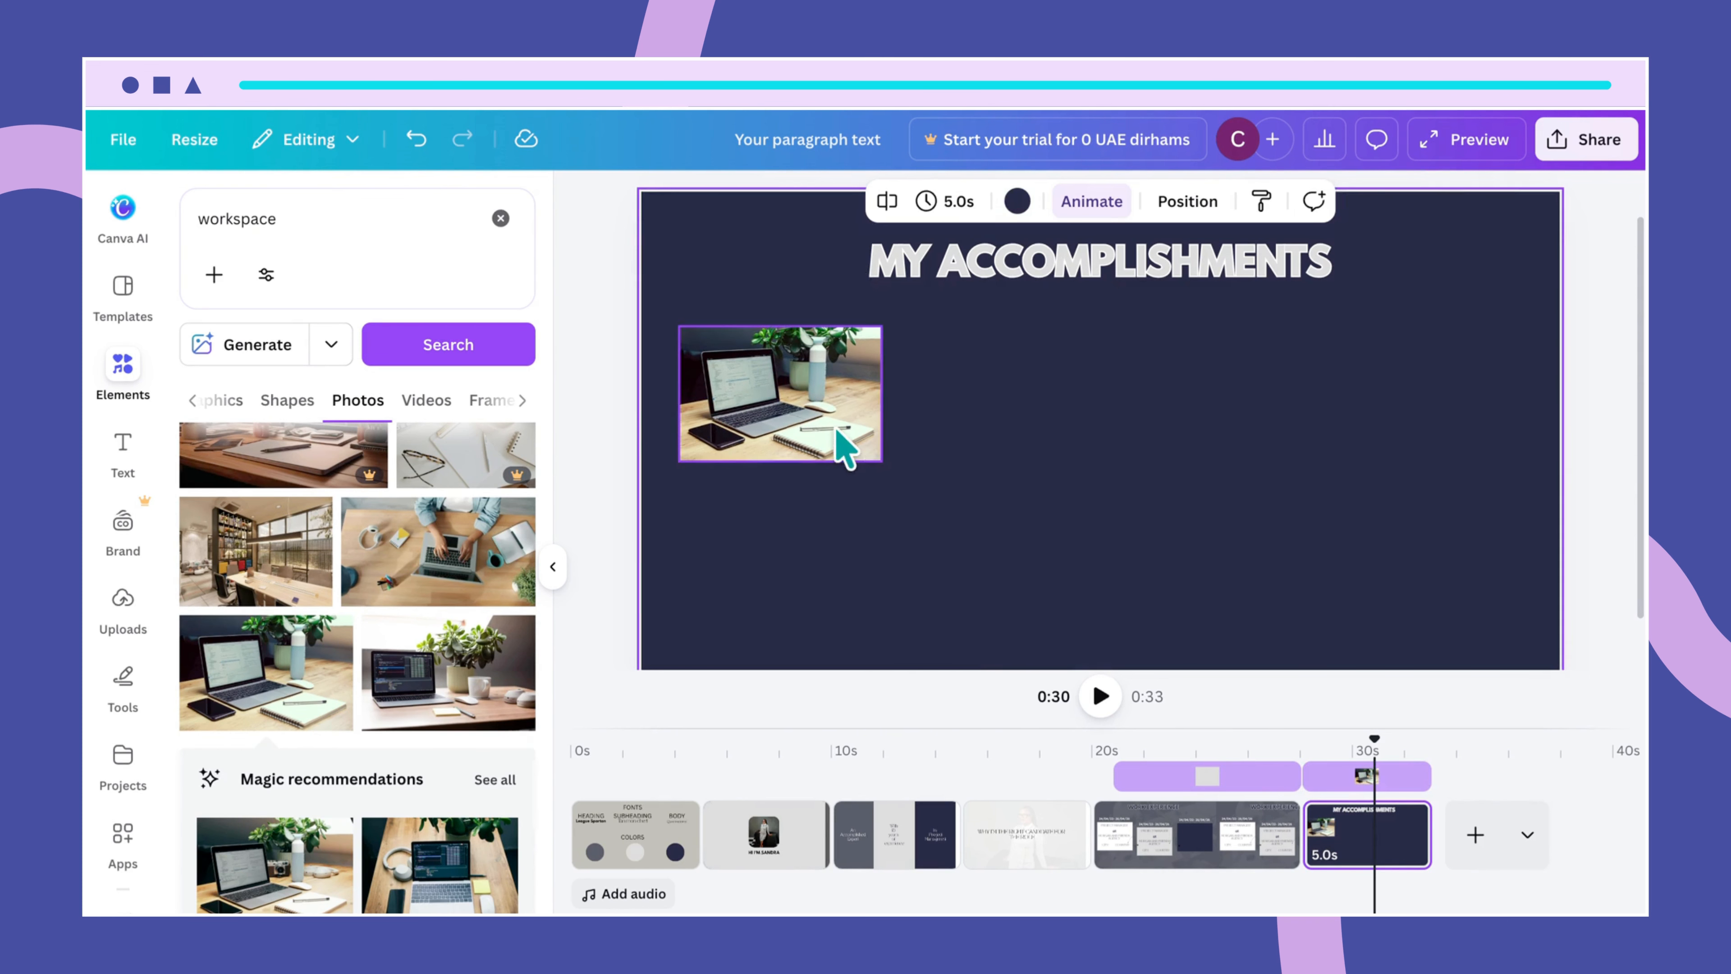
# Enlarge the laptop photo slightly, extend its lower edge to make it taller, and nudge it into position.
pyautogui.click(846, 445)
pyautogui.moveTo(881, 461); pyautogui.dragTo(890, 468)
pyautogui.moveTo(786, 466); pyautogui.dragTo(785, 487)
pyautogui.click(927, 450)
pyautogui.click(843, 437)
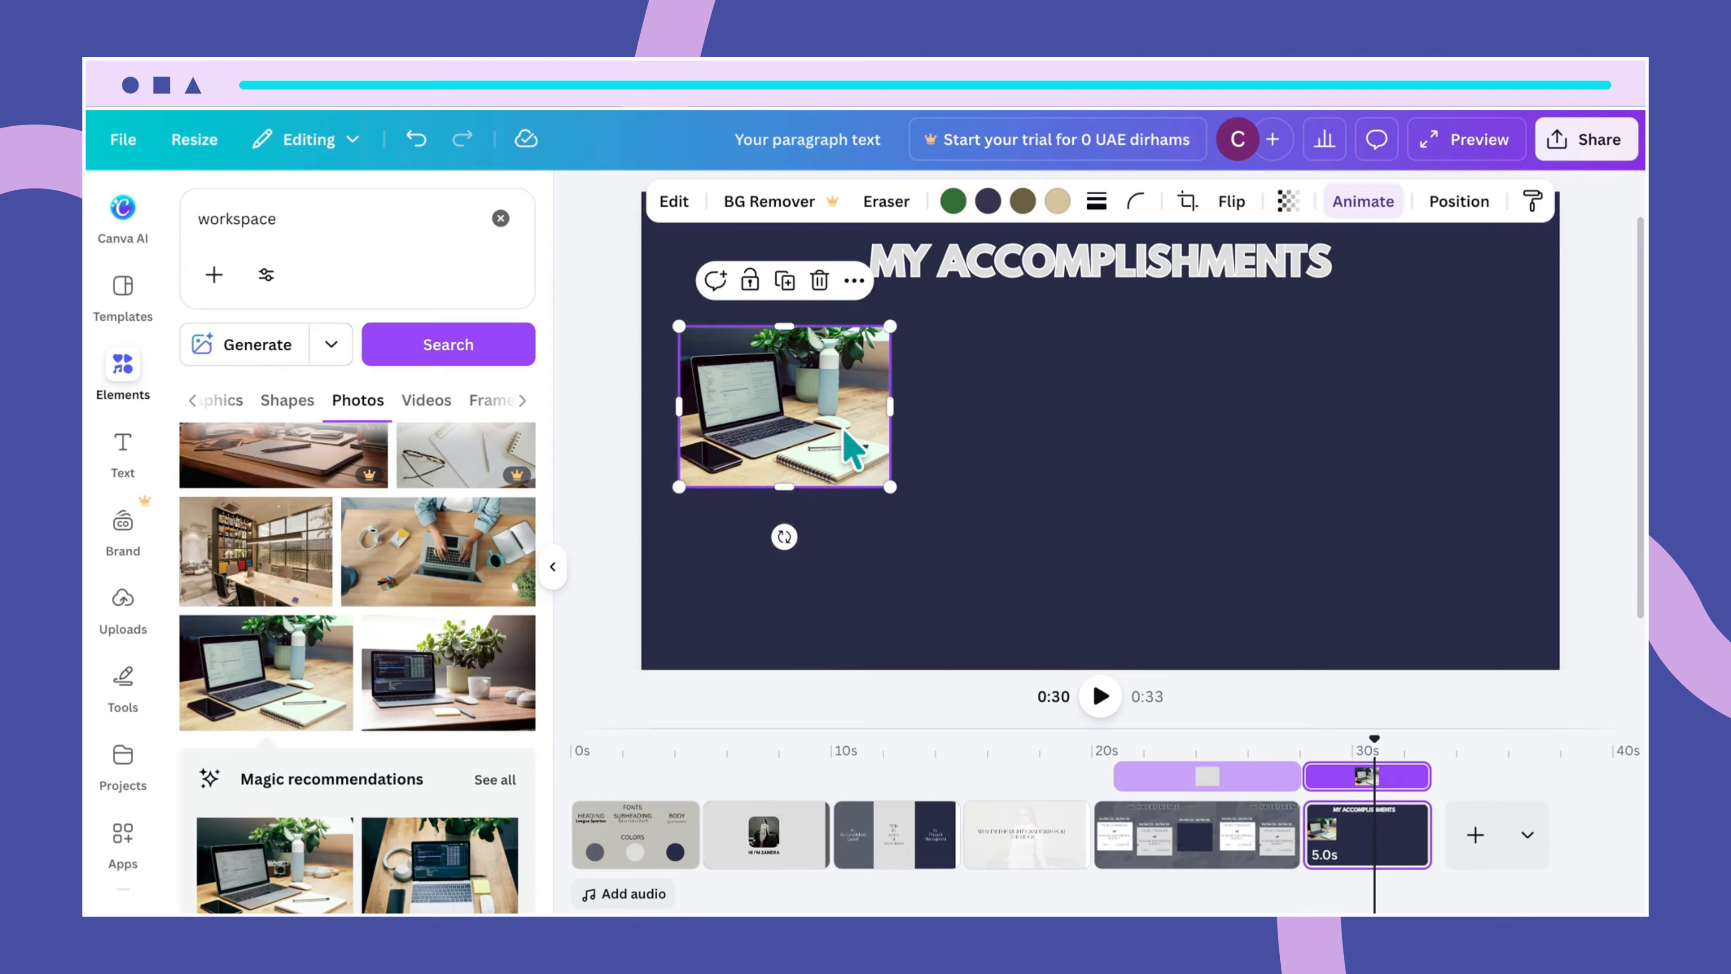
pyautogui.moveTo(843, 436); pyautogui.dragTo(845, 435)
pyautogui.click(1011, 464)
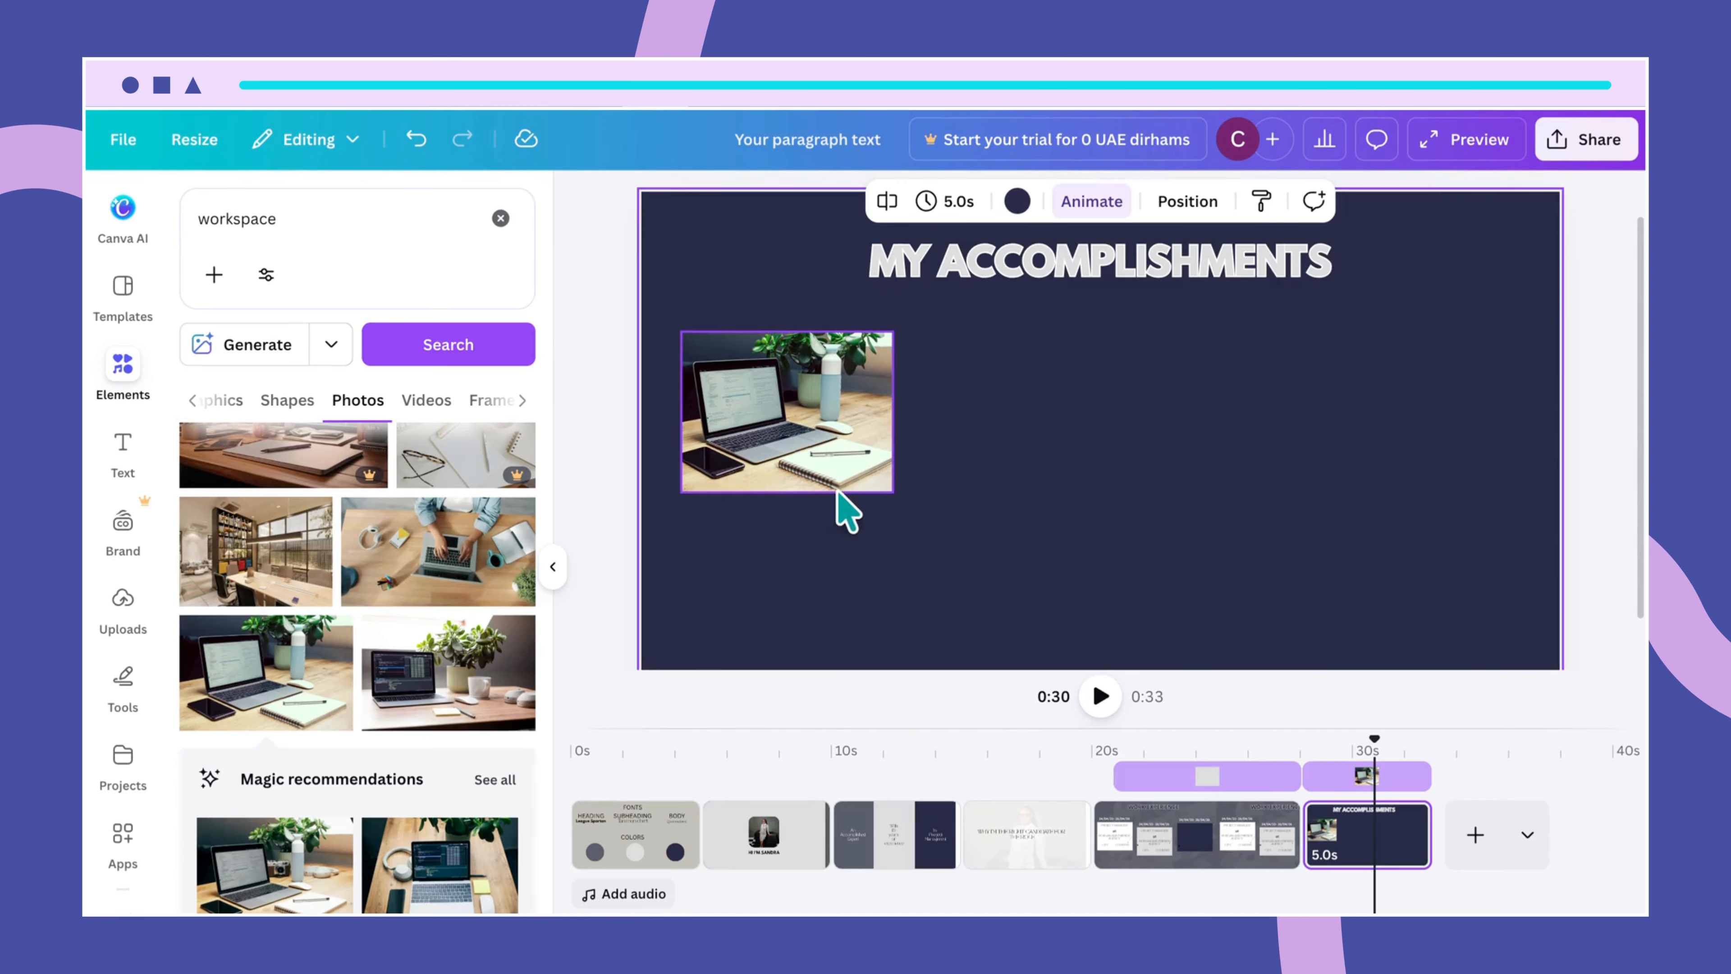
# Add the office cubicles photo with the red flowers from the "workspace" photo results to the page.
pyautogui.scroll(-2, 463, 735)
pyautogui.scroll(-5, 462, 733)
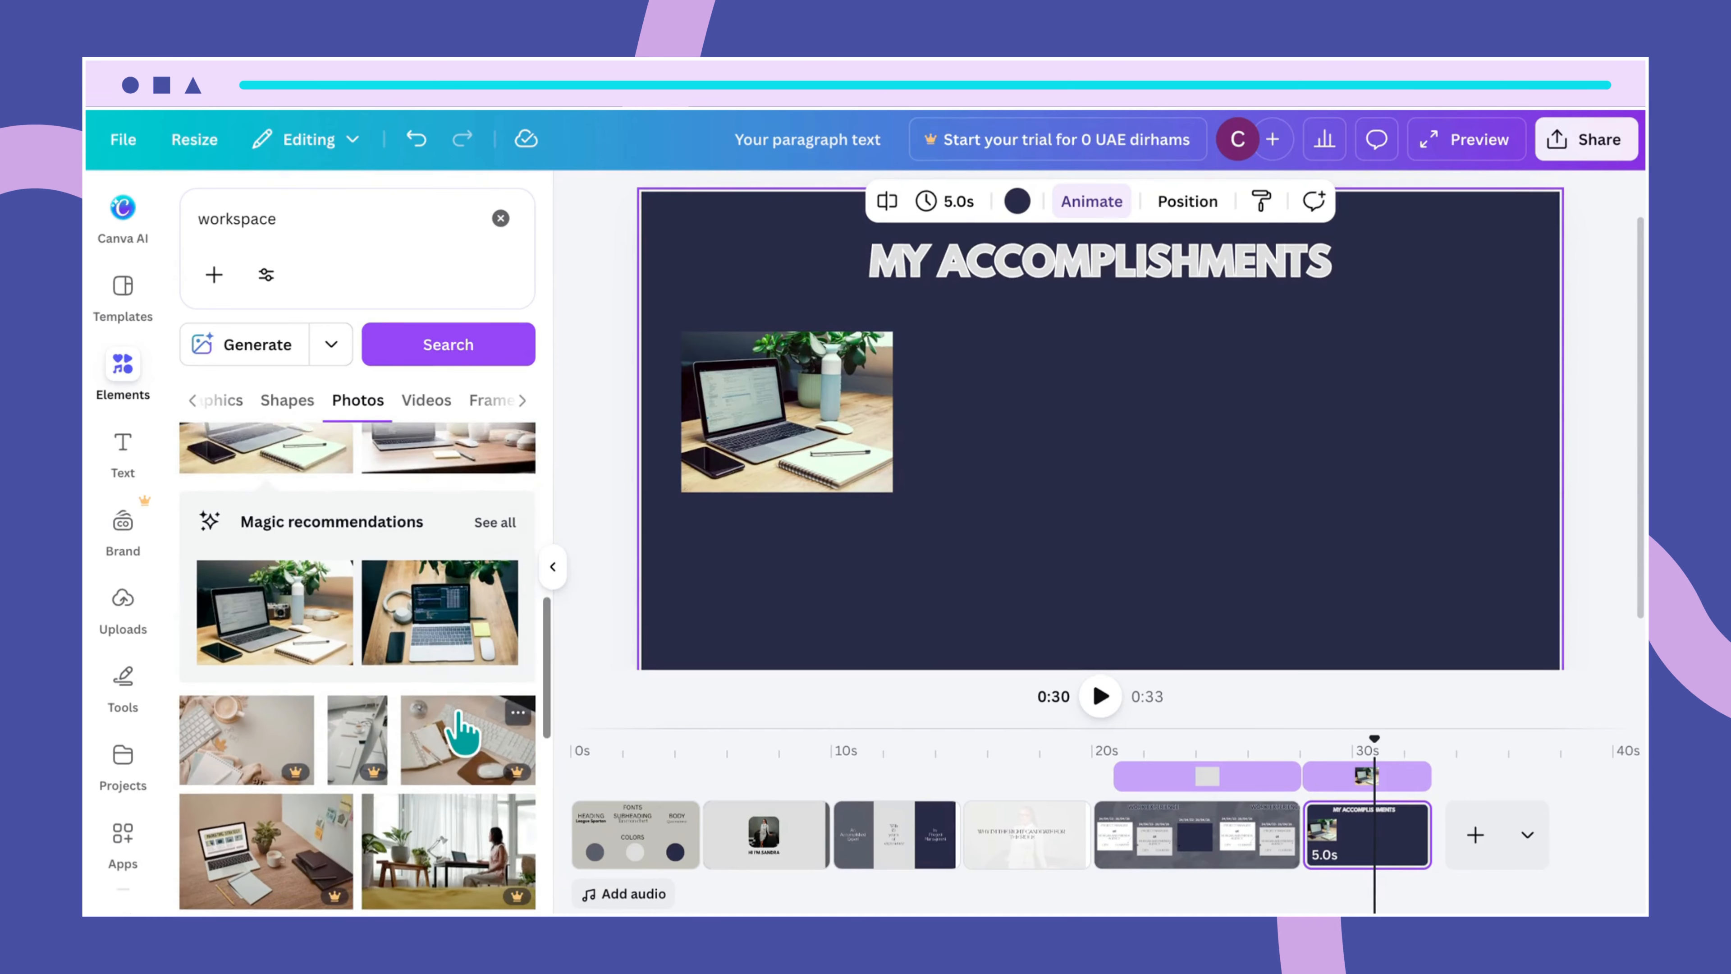
pyautogui.scroll(-3, 463, 733)
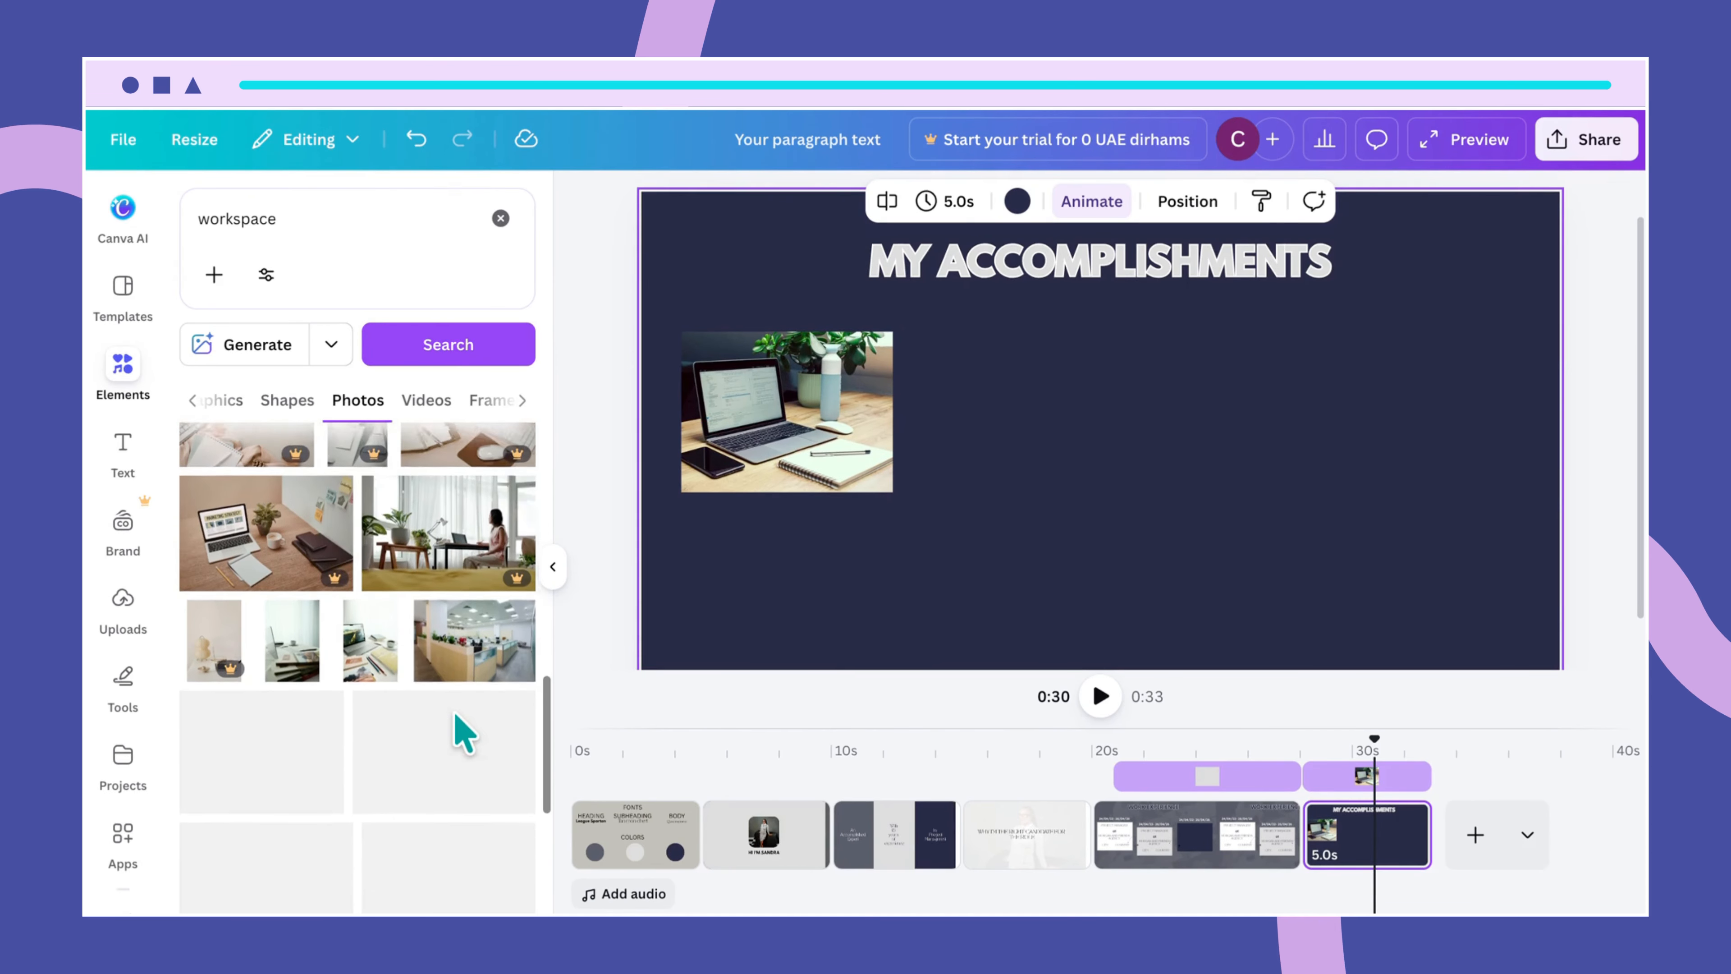
pyautogui.click(466, 509)
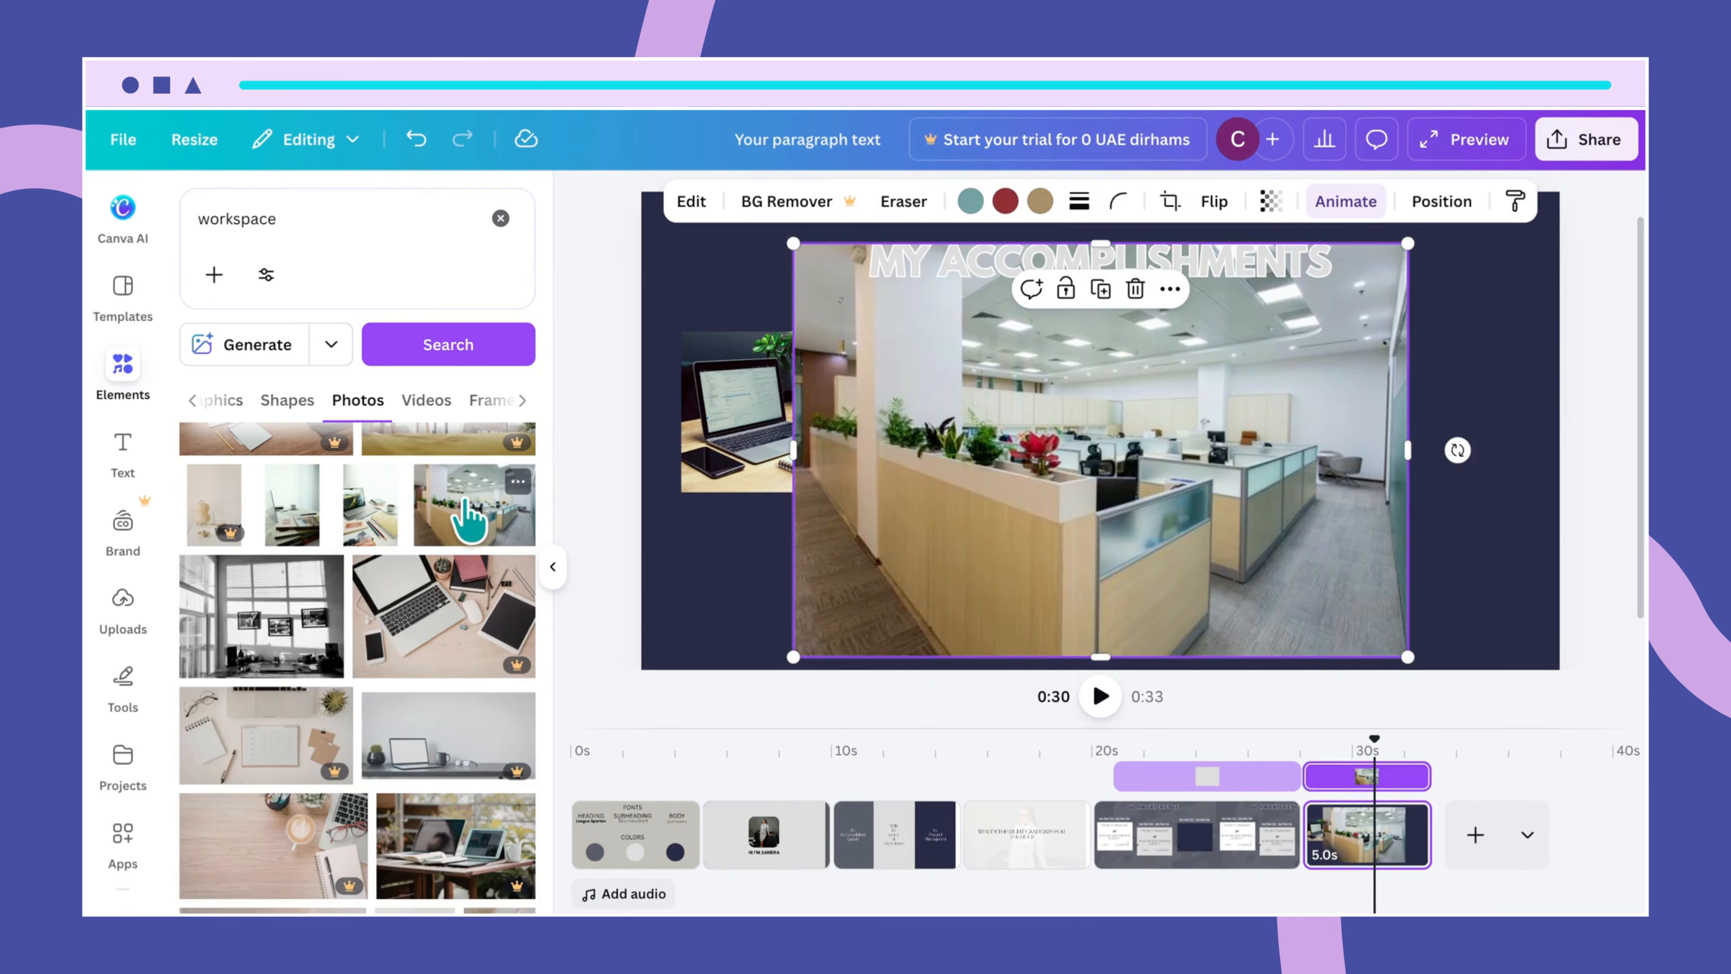
# Shrink the office photo, place it level with the laptop photo in the page's middle, and narrow it to a similar width.
pyautogui.moveTo(1399, 269); pyautogui.dragTo(1040, 503)
pyautogui.moveTo(925, 558); pyautogui.dragTo(1086, 404)
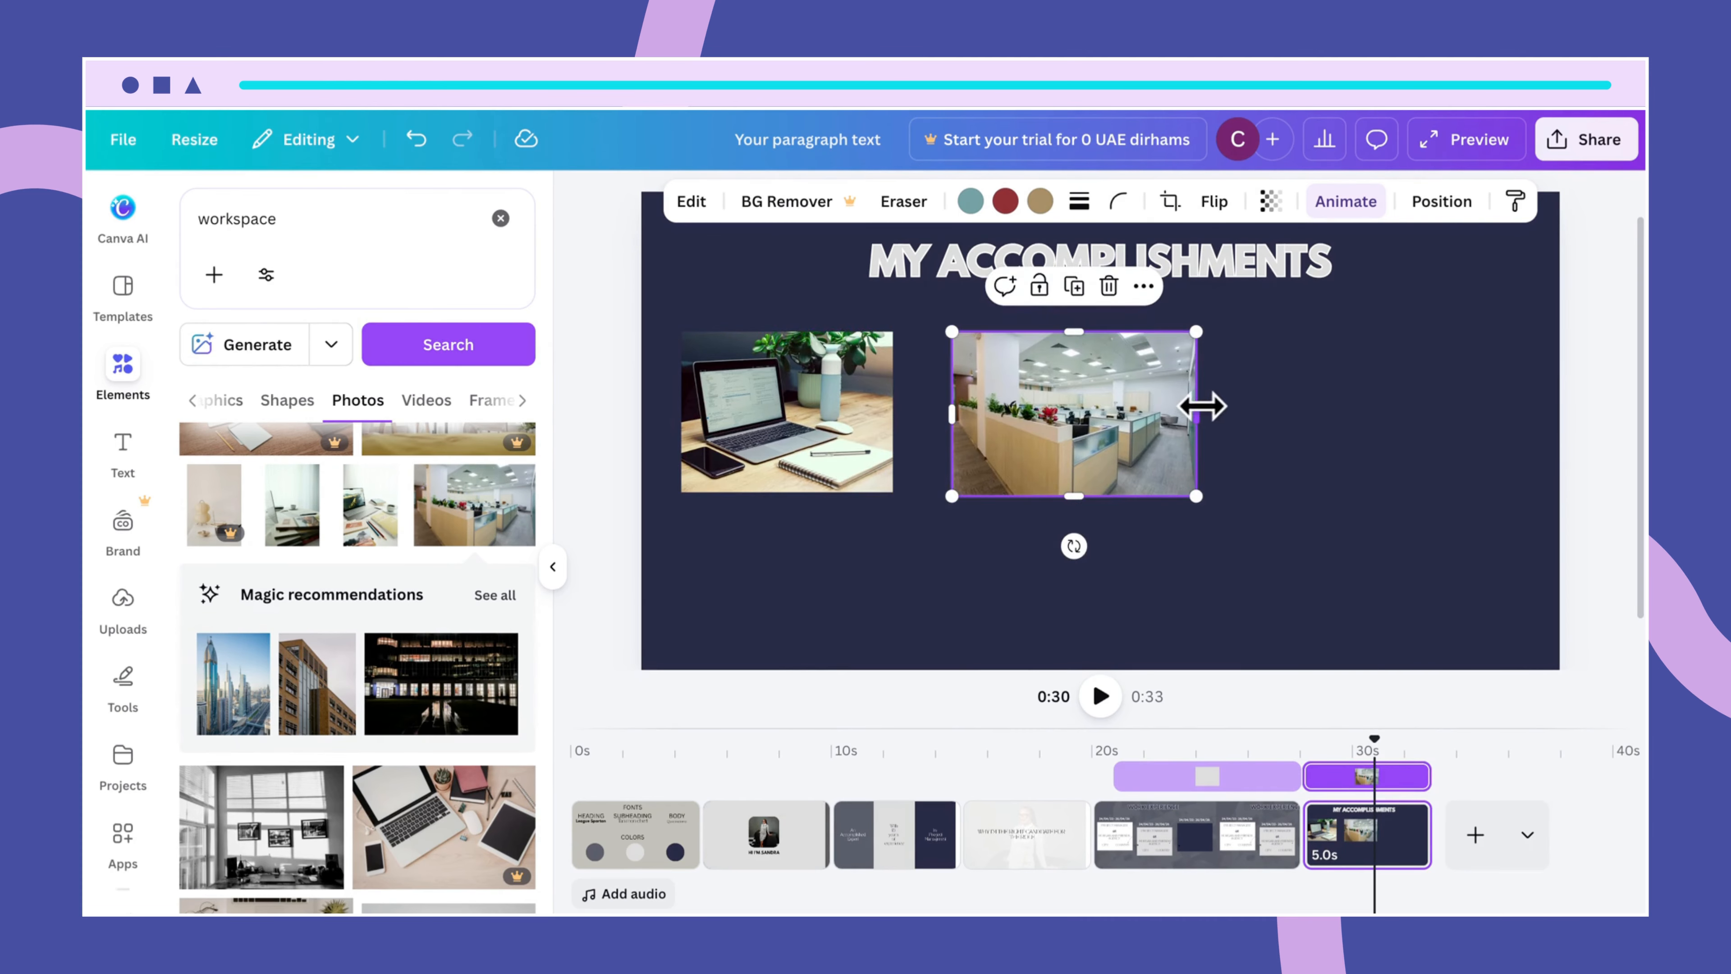
pyautogui.moveTo(1202, 406); pyautogui.dragTo(1099, 458)
pyautogui.click(1300, 456)
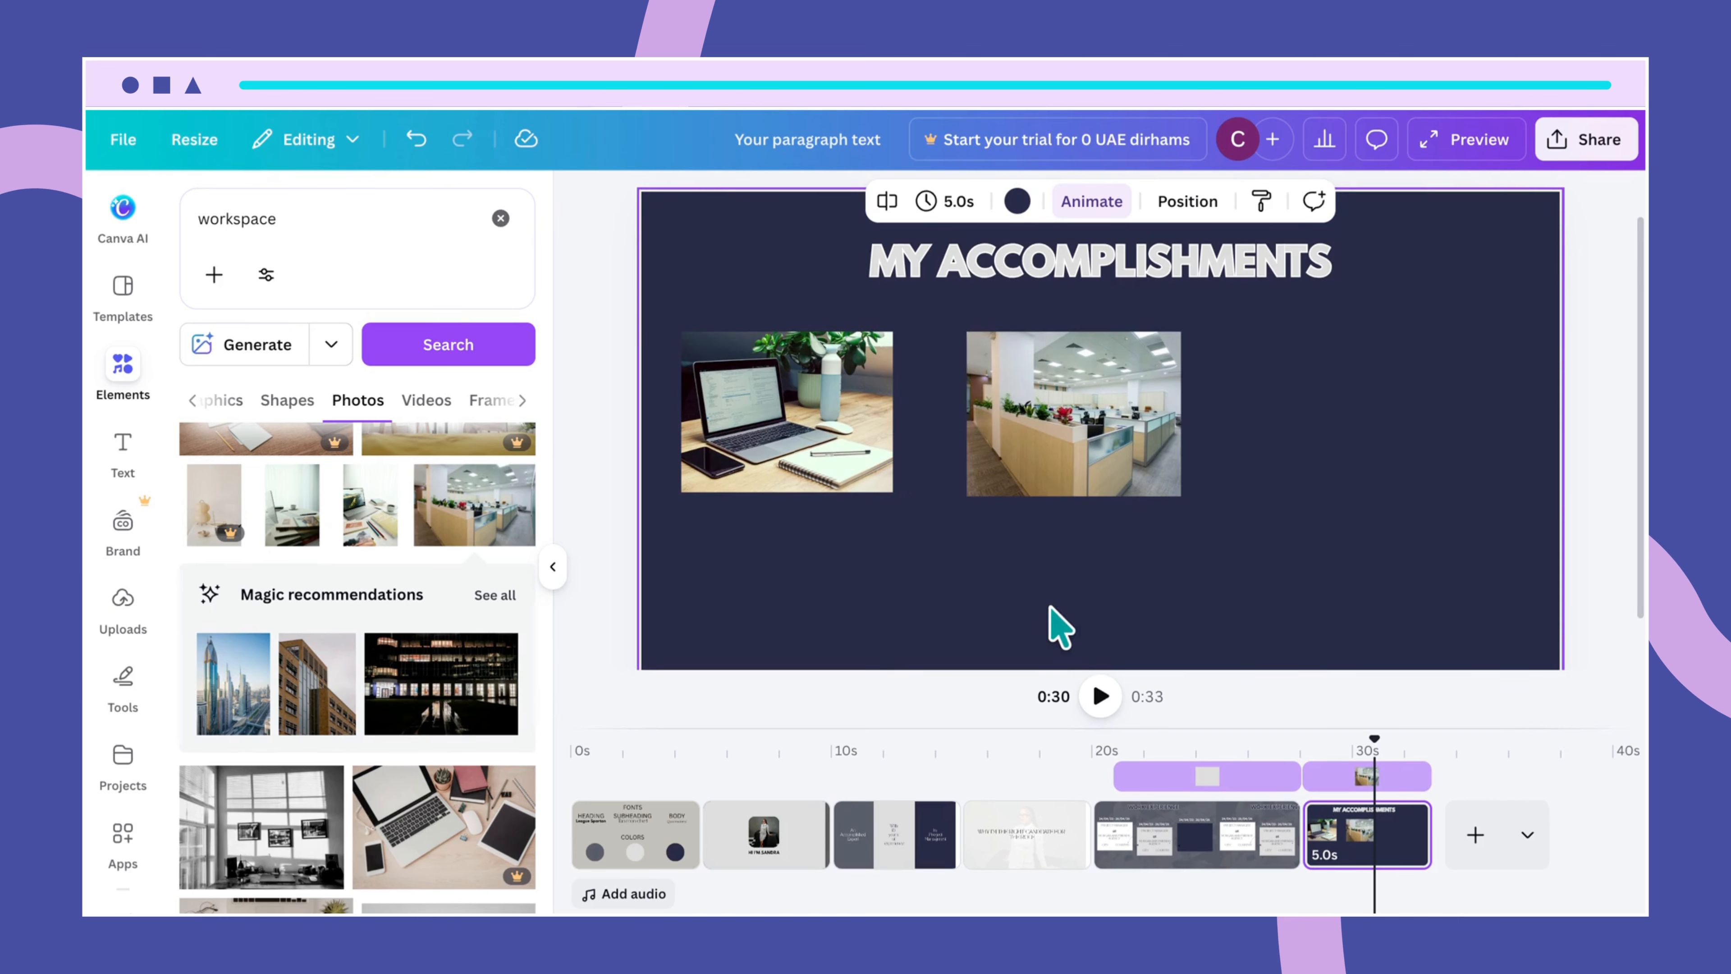
# Search the photo library for "conference room".
pyautogui.click(273, 219)
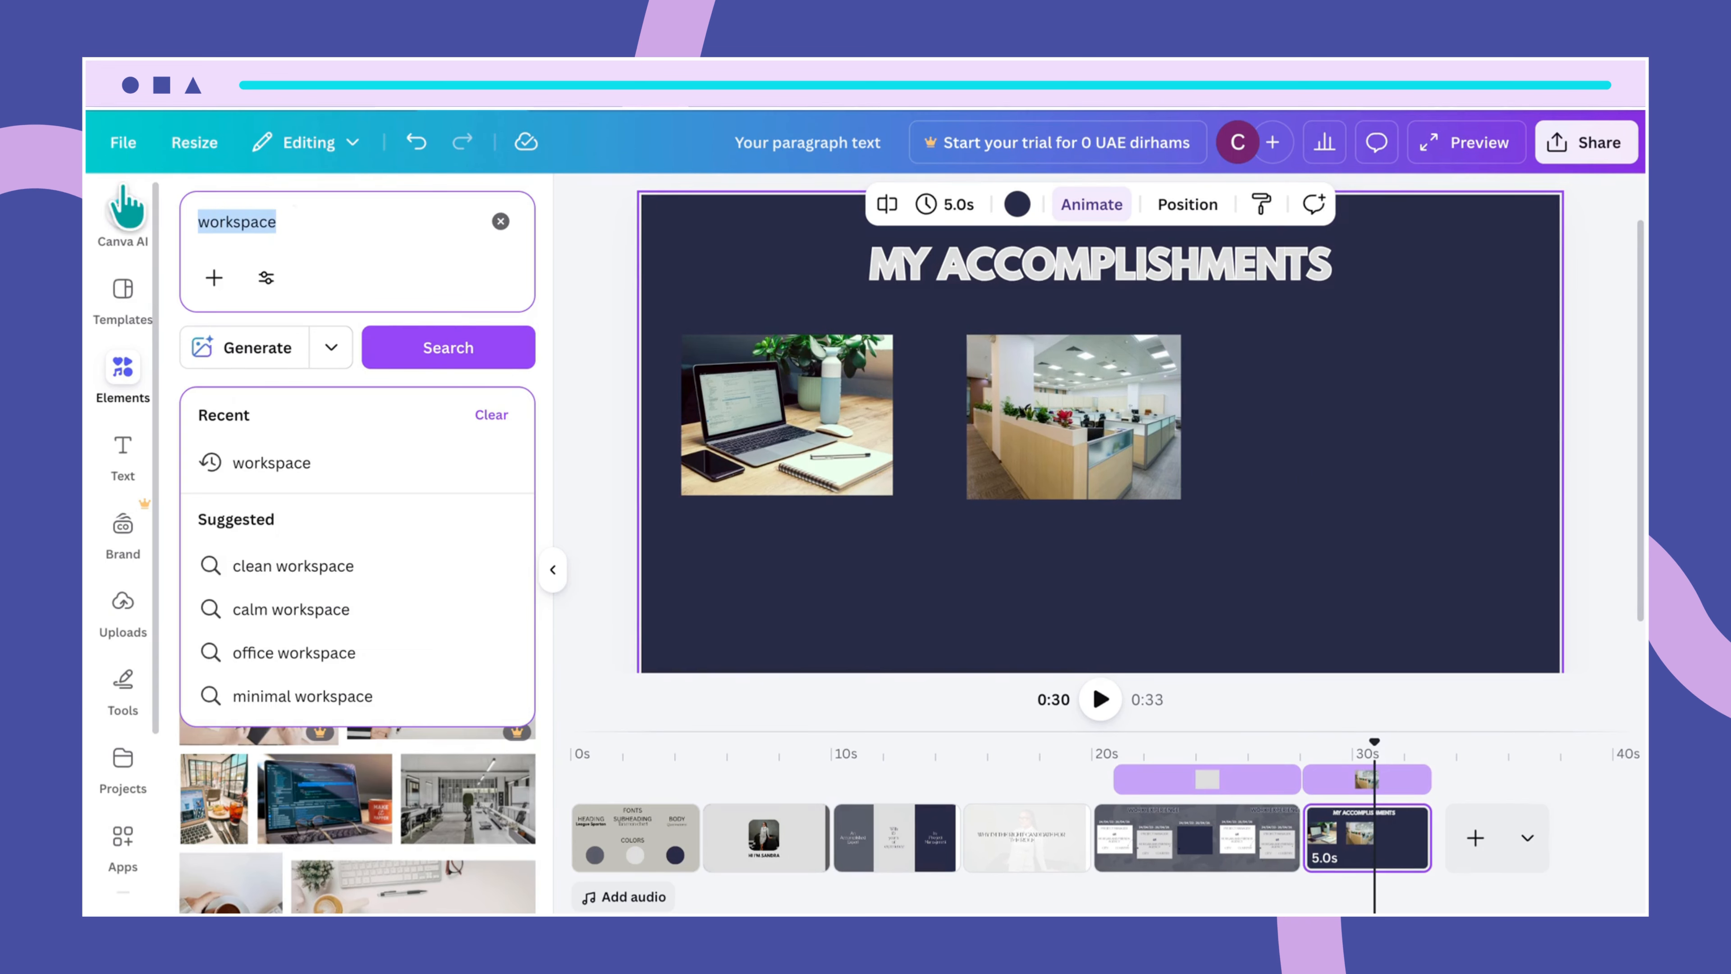
pyautogui.write('conference')
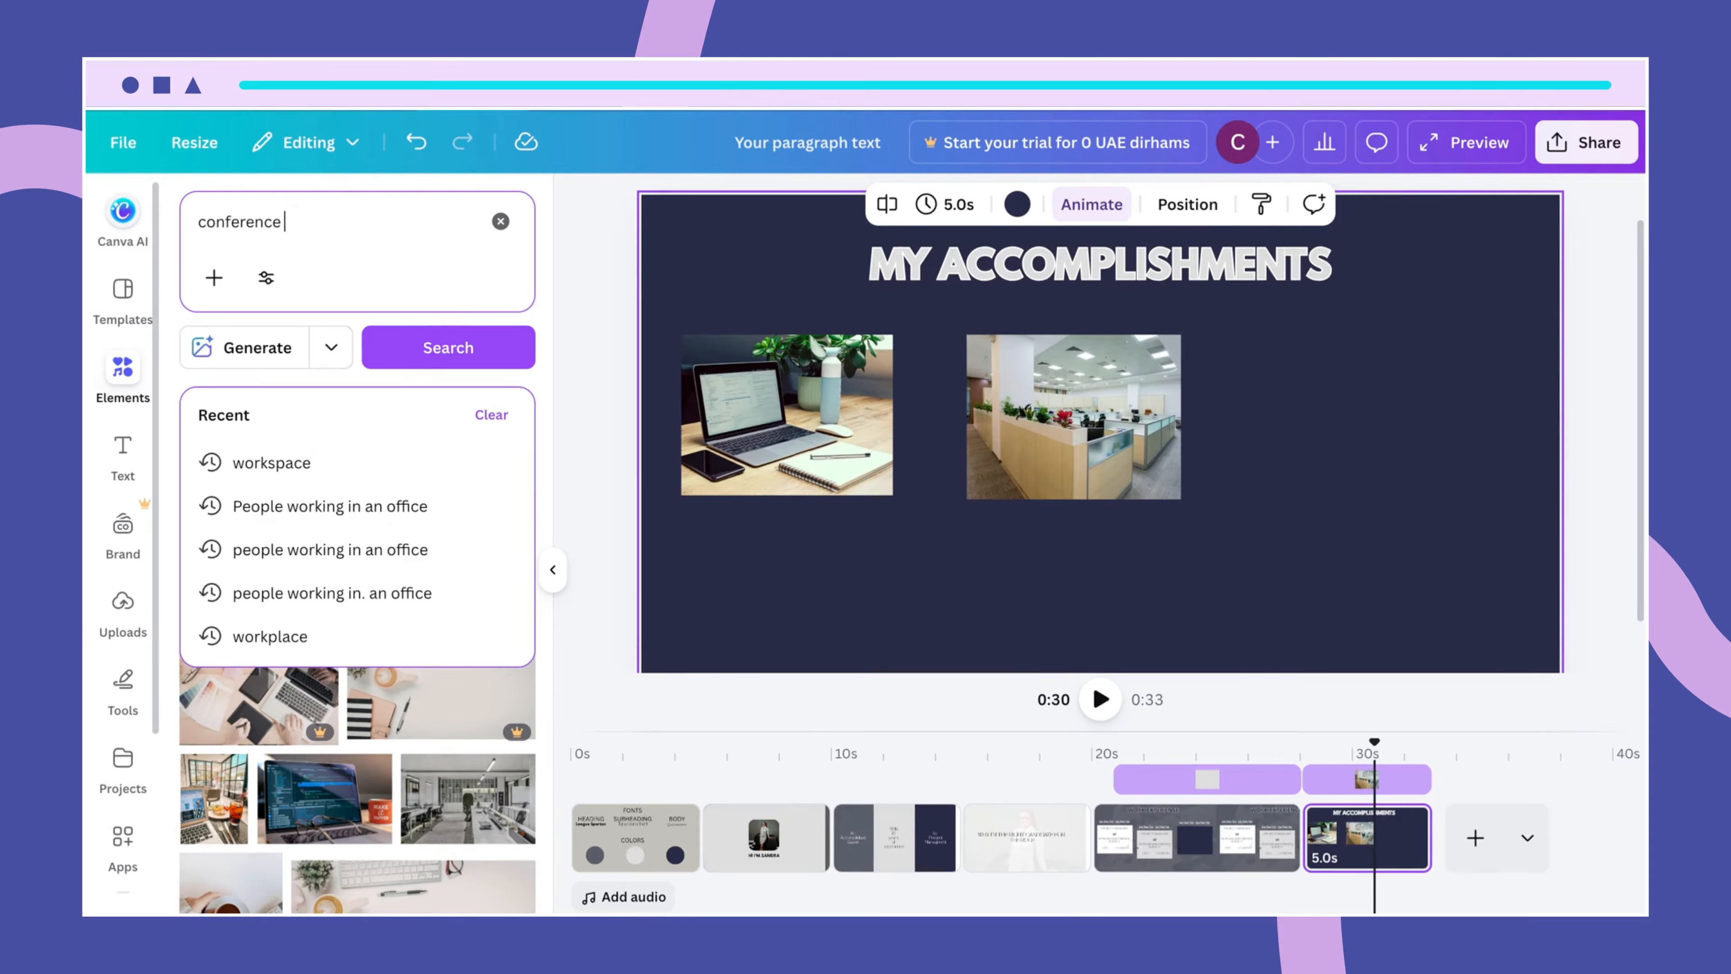
pyautogui.write(' room')
pyautogui.press('Return')
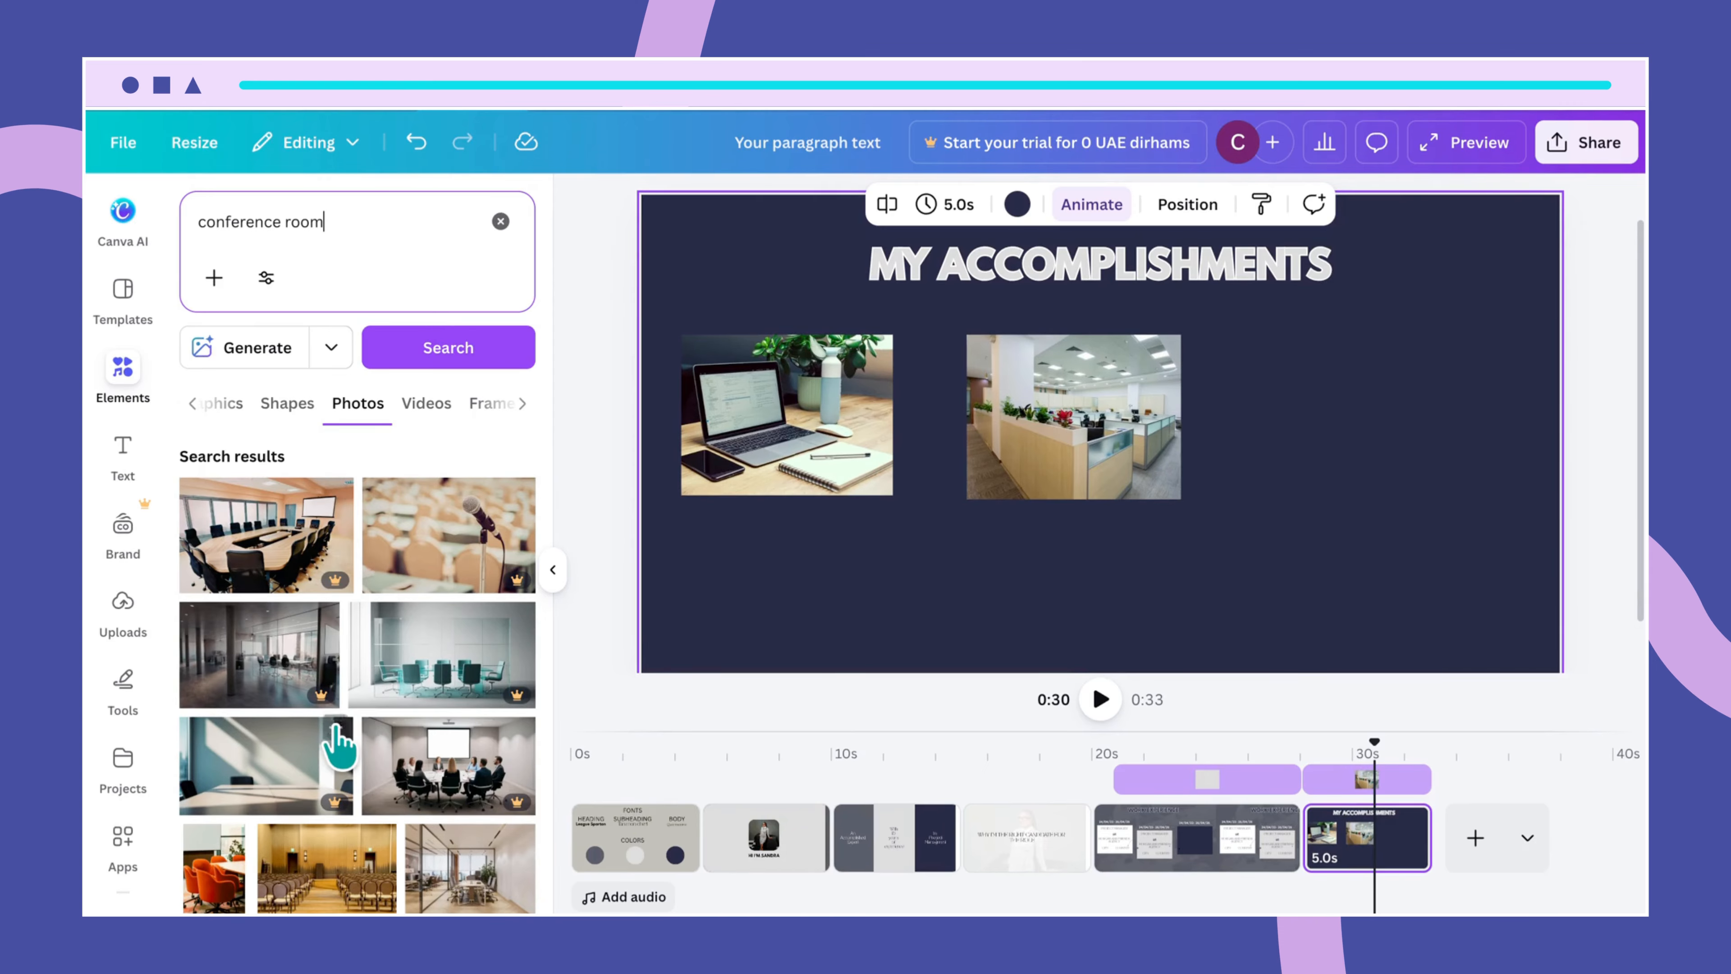
# Add the photo of the team meeting around a table beside a flip chart from the conference room results.
pyautogui.scroll(-3, 390, 816)
pyautogui.scroll(-5, 390, 815)
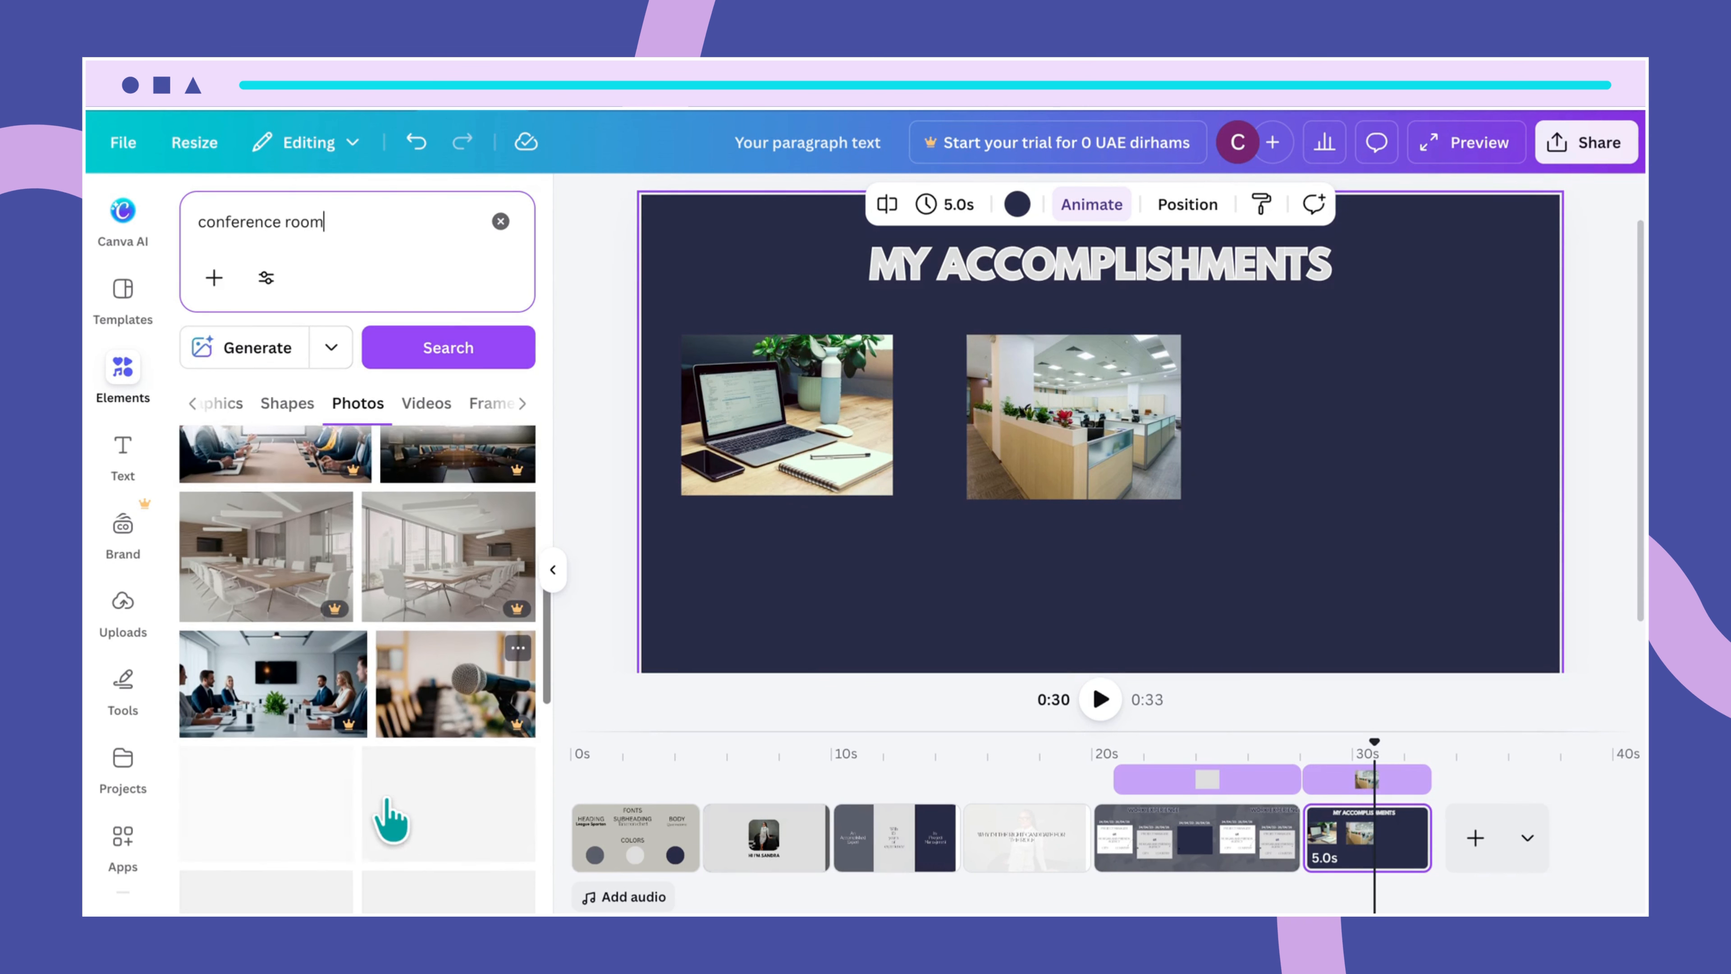
pyautogui.scroll(-3, 390, 816)
pyautogui.scroll(-1, 385, 808)
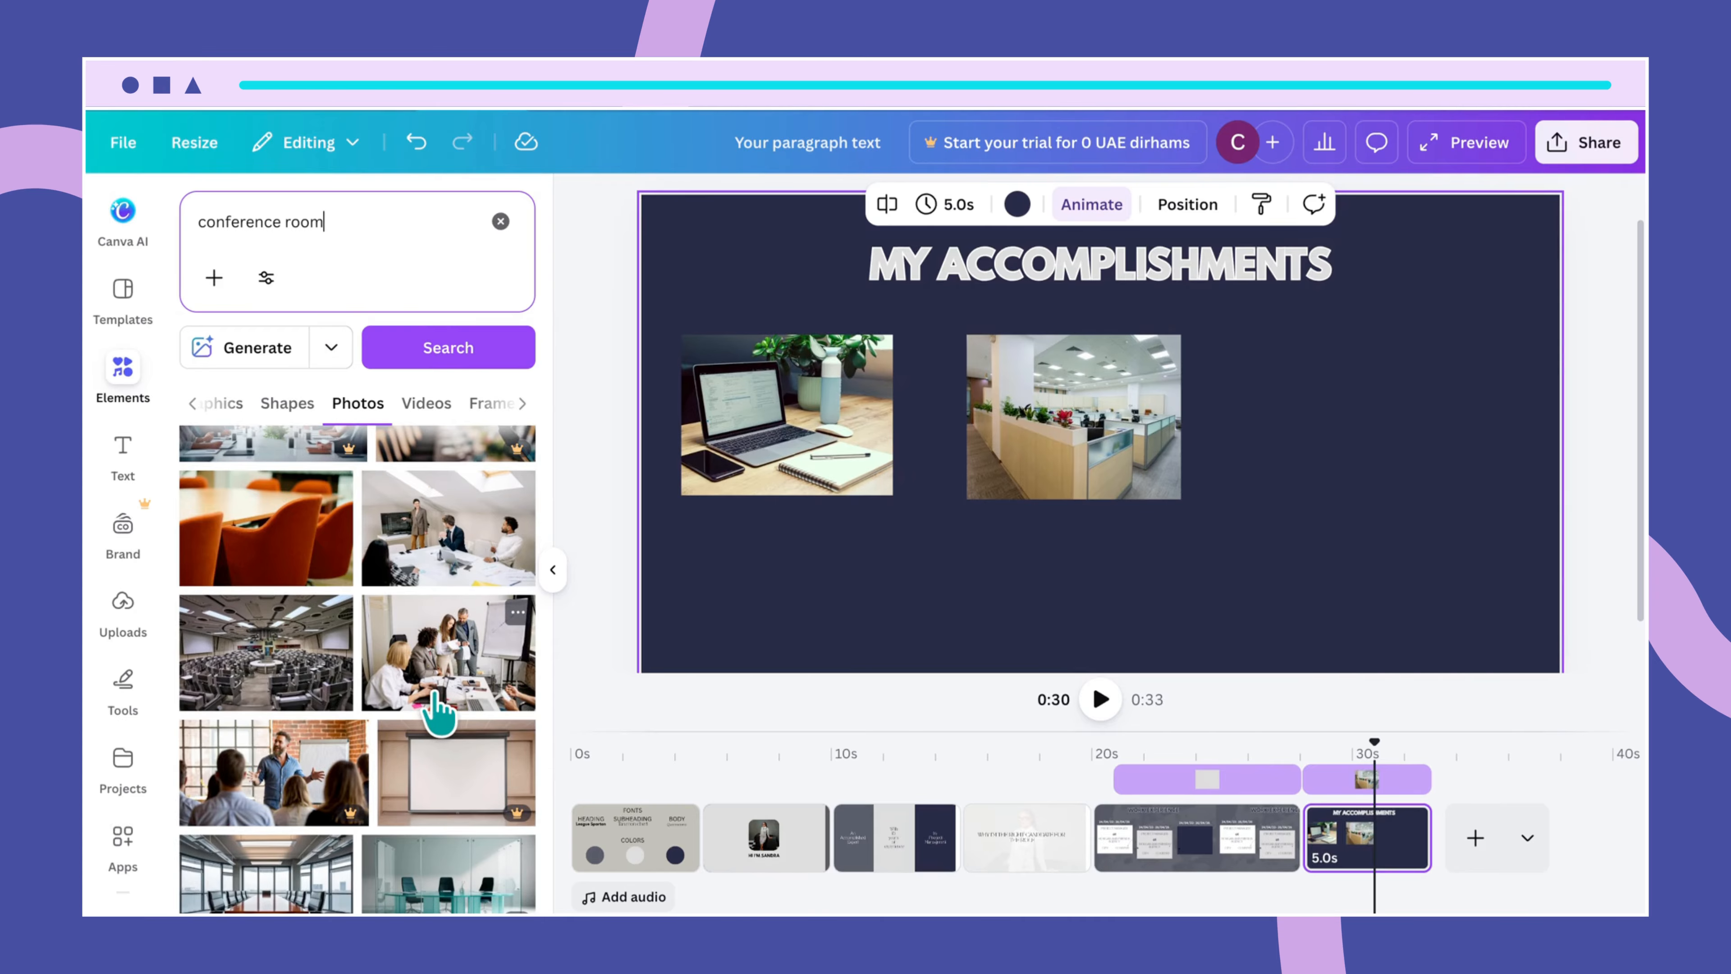
pyautogui.scroll(-1, 479, 825)
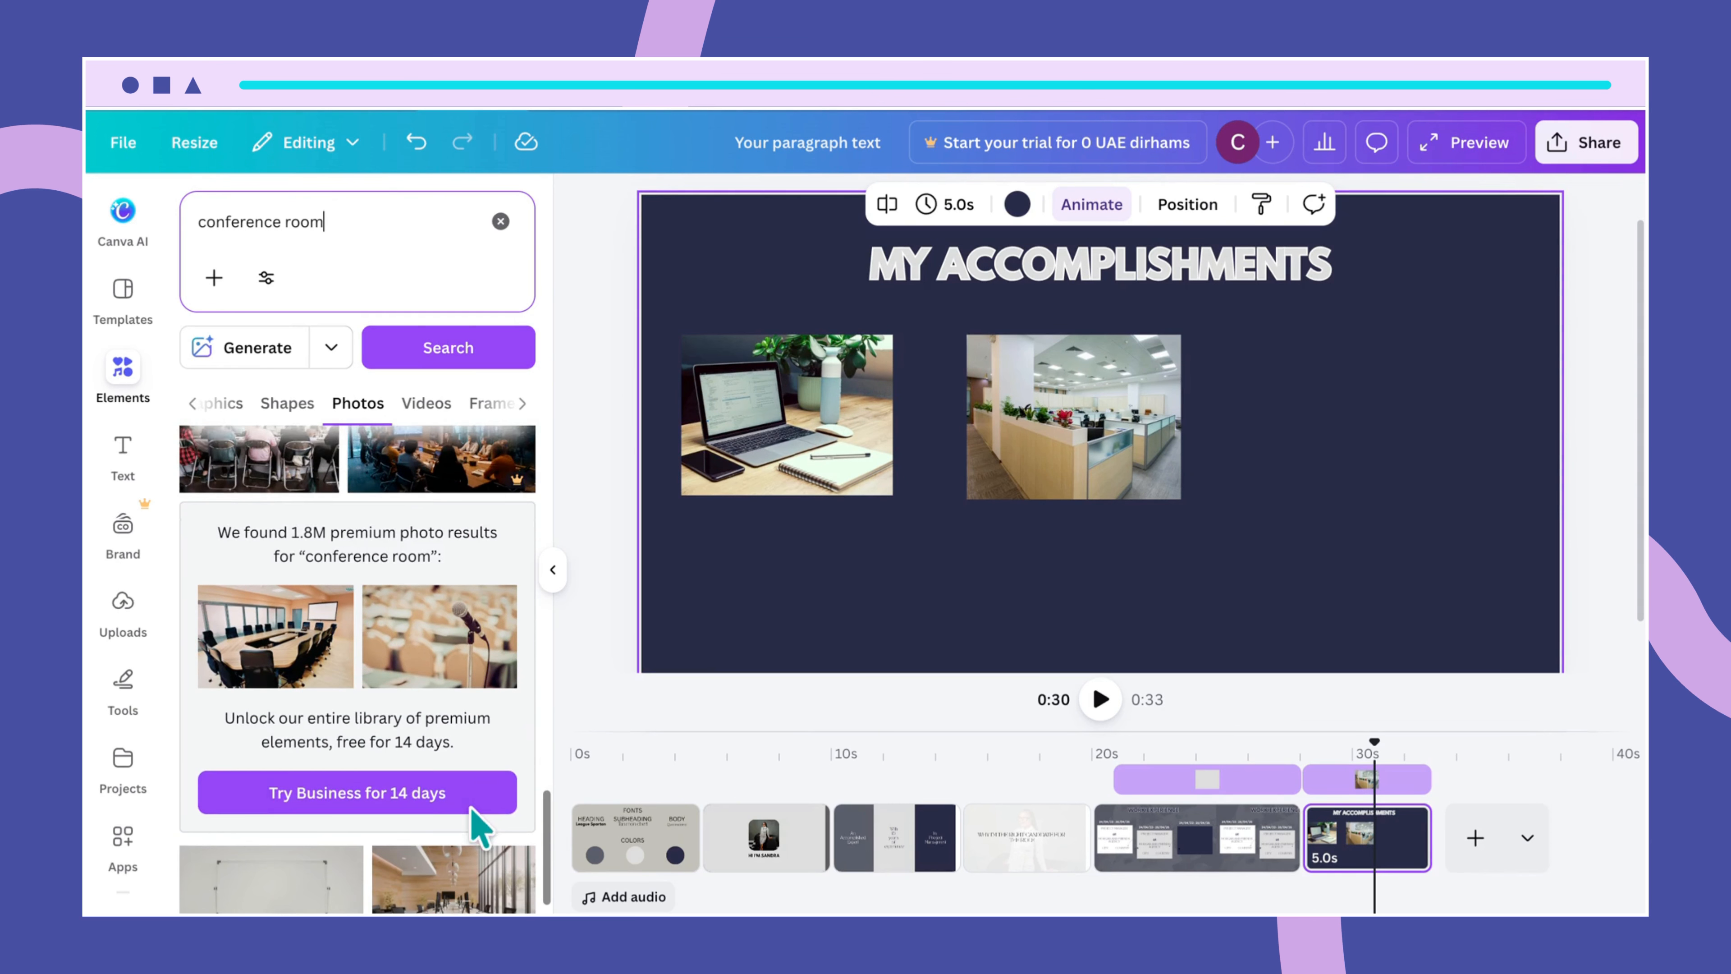
pyautogui.scroll(-4, 479, 826)
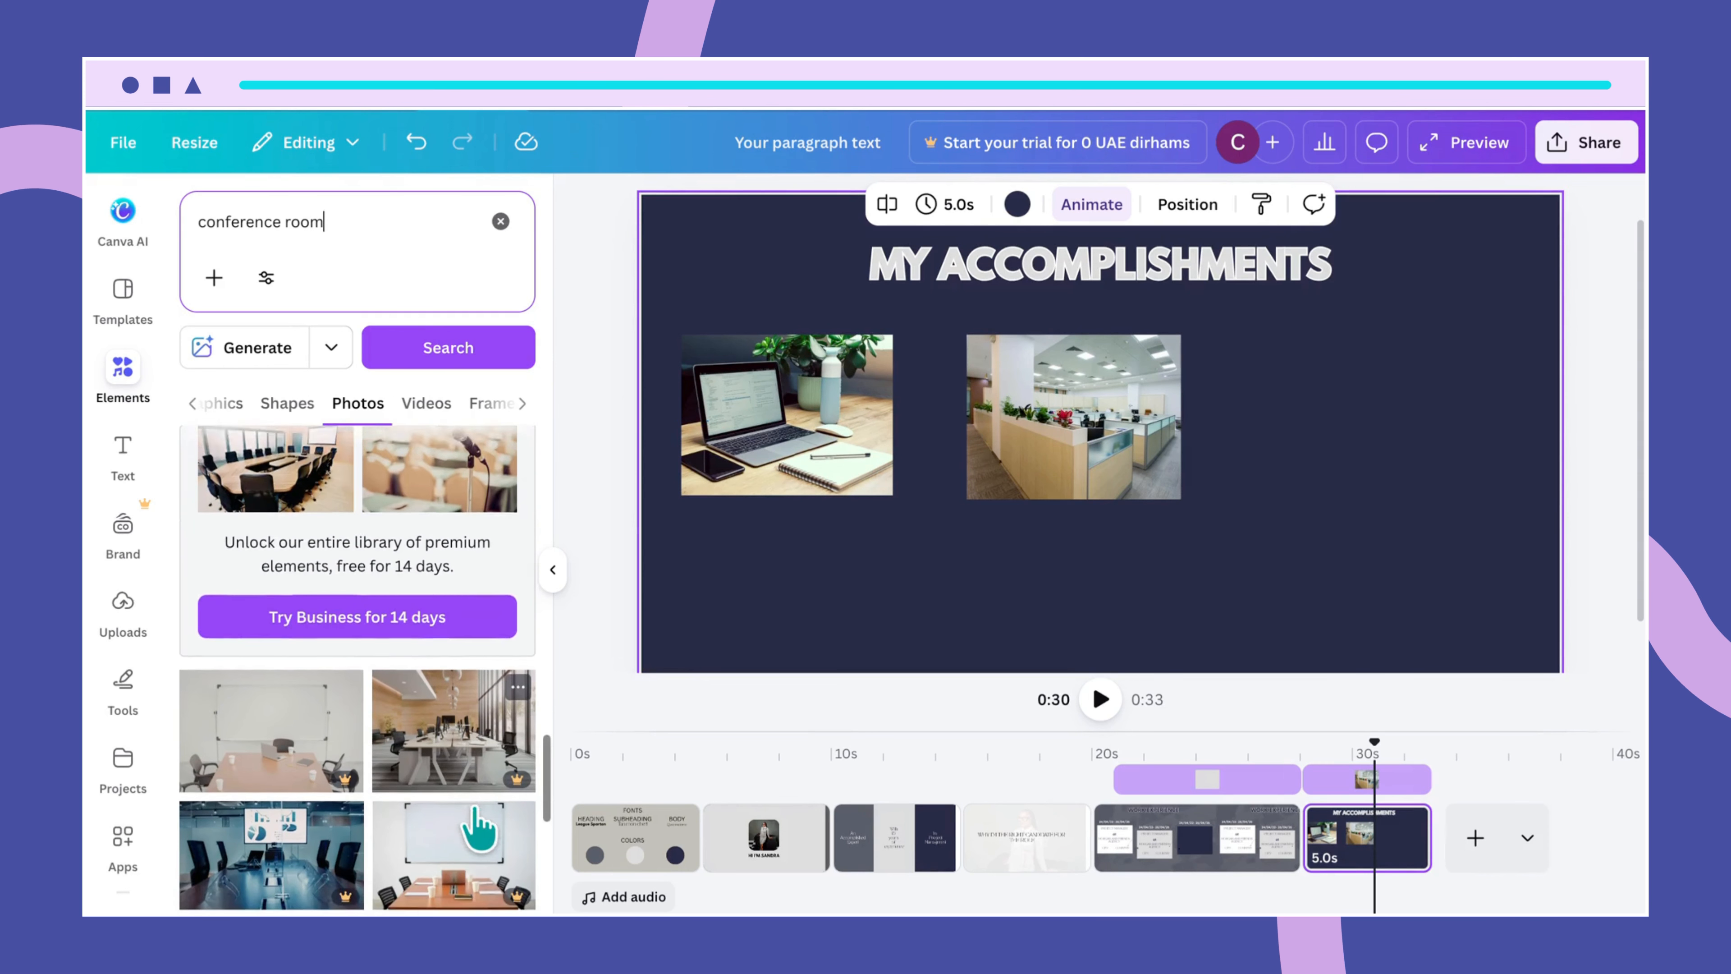
pyautogui.scroll(-10, 480, 825)
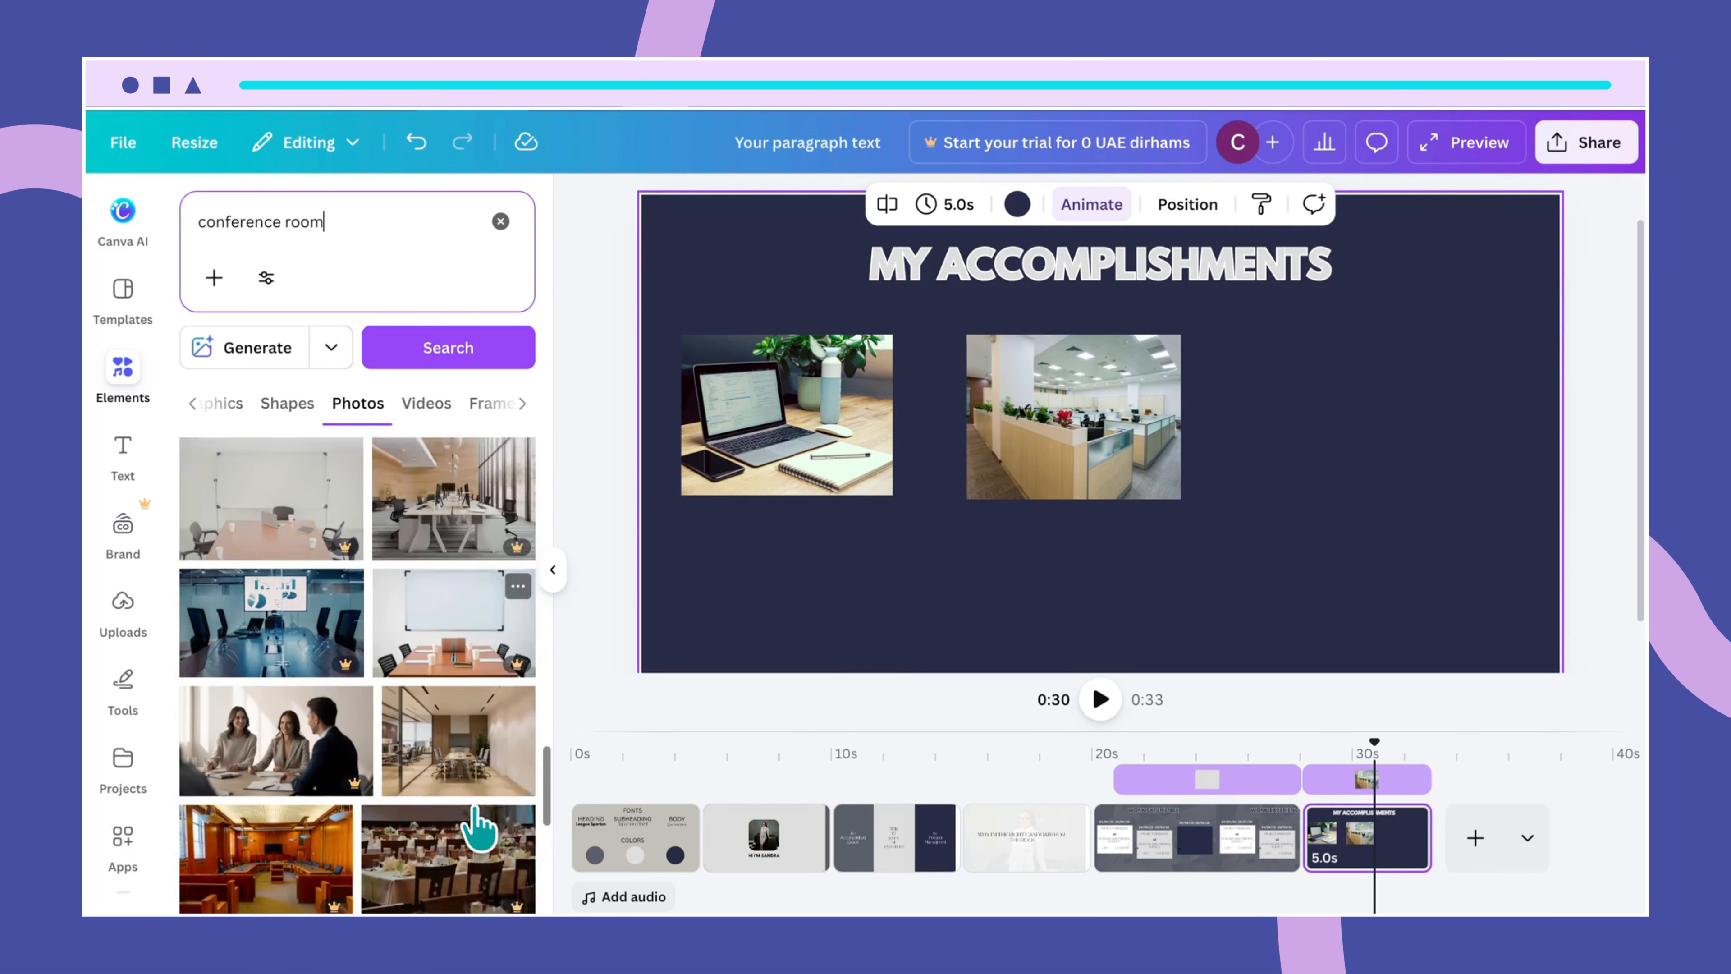
pyautogui.scroll(-2, 480, 825)
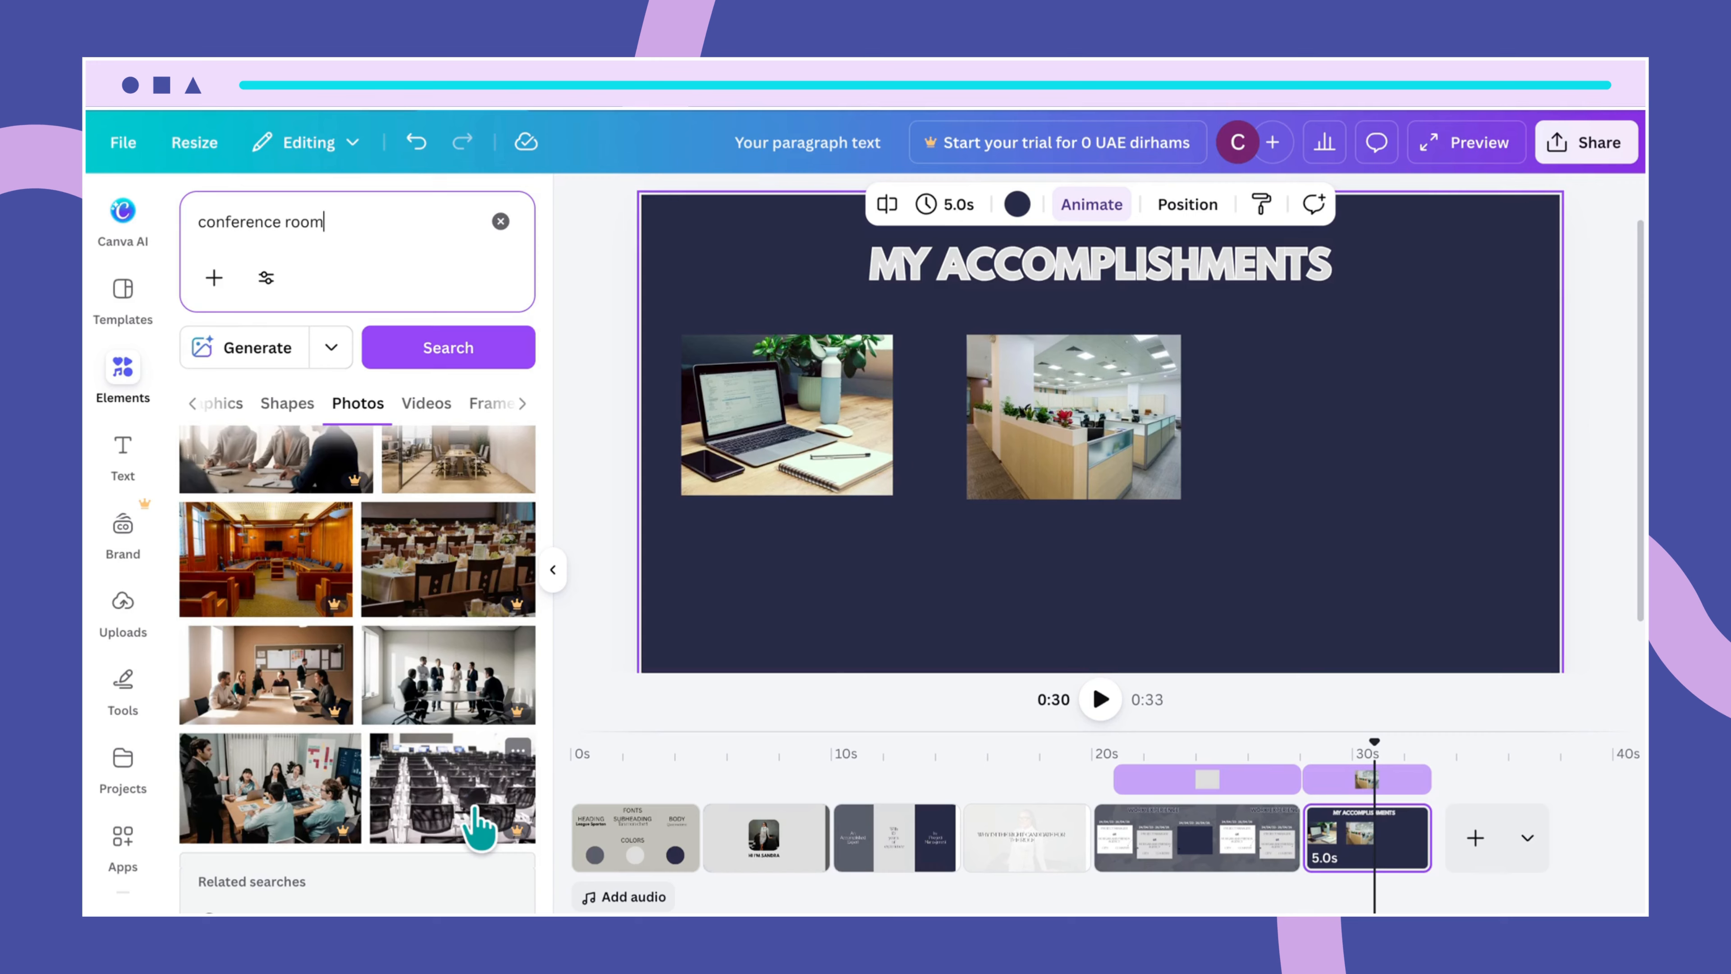
pyautogui.scroll(-10, 479, 825)
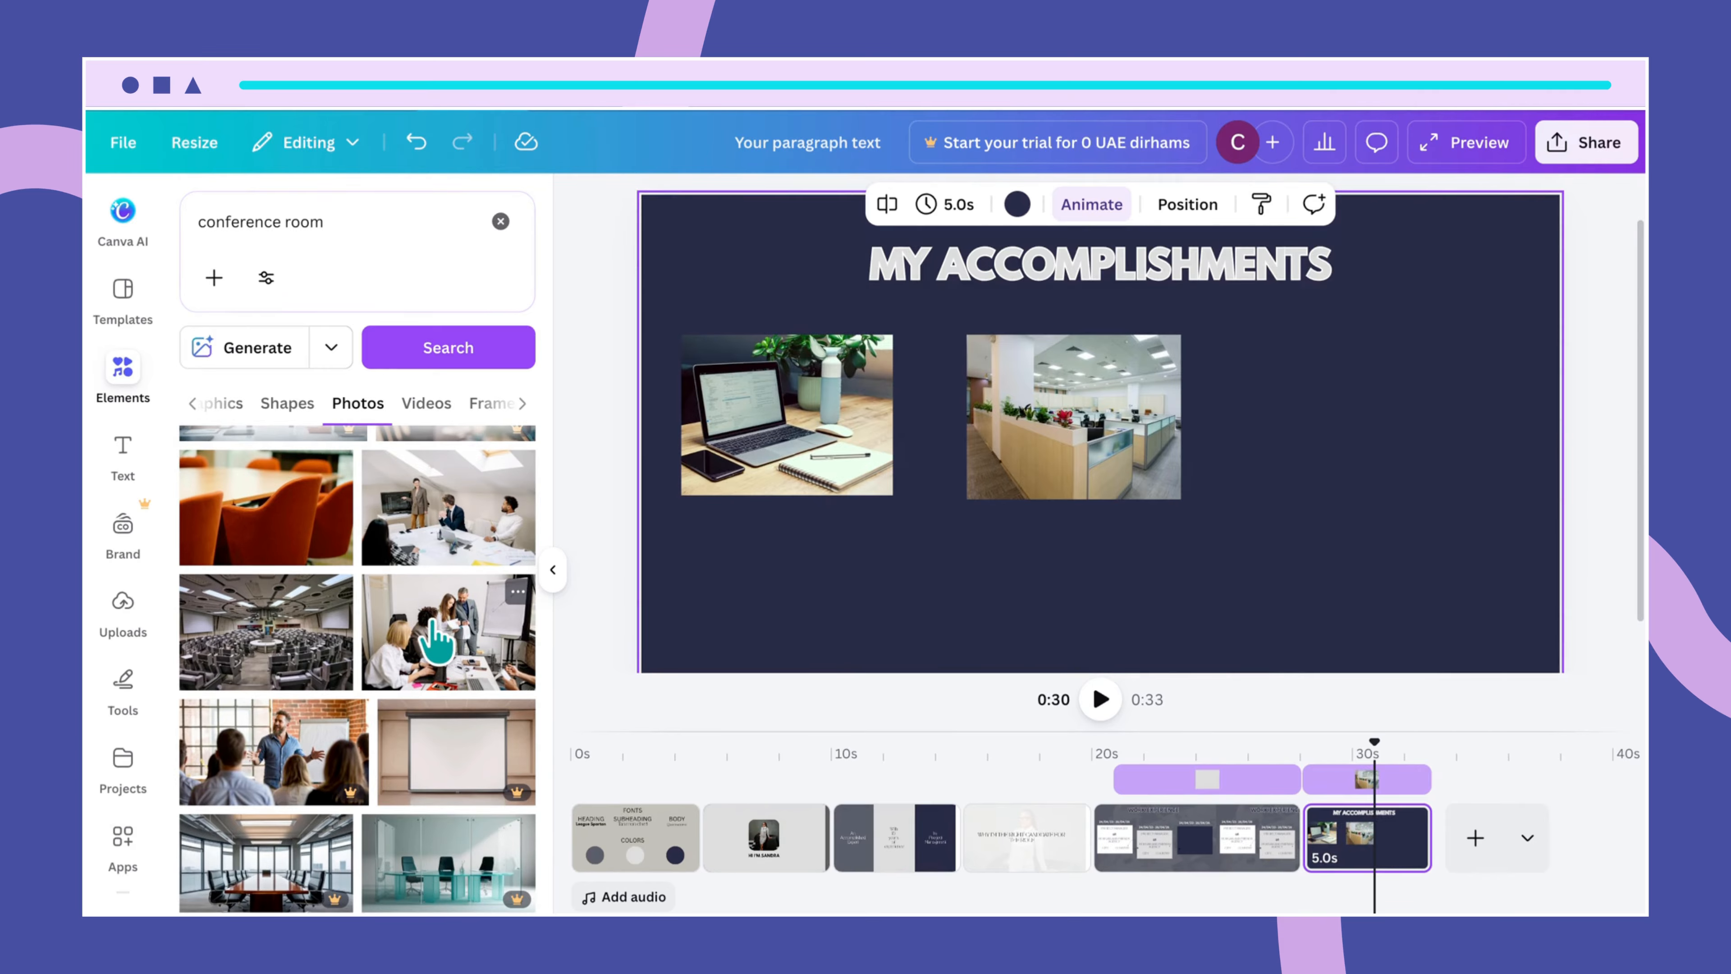
pyautogui.click(432, 637)
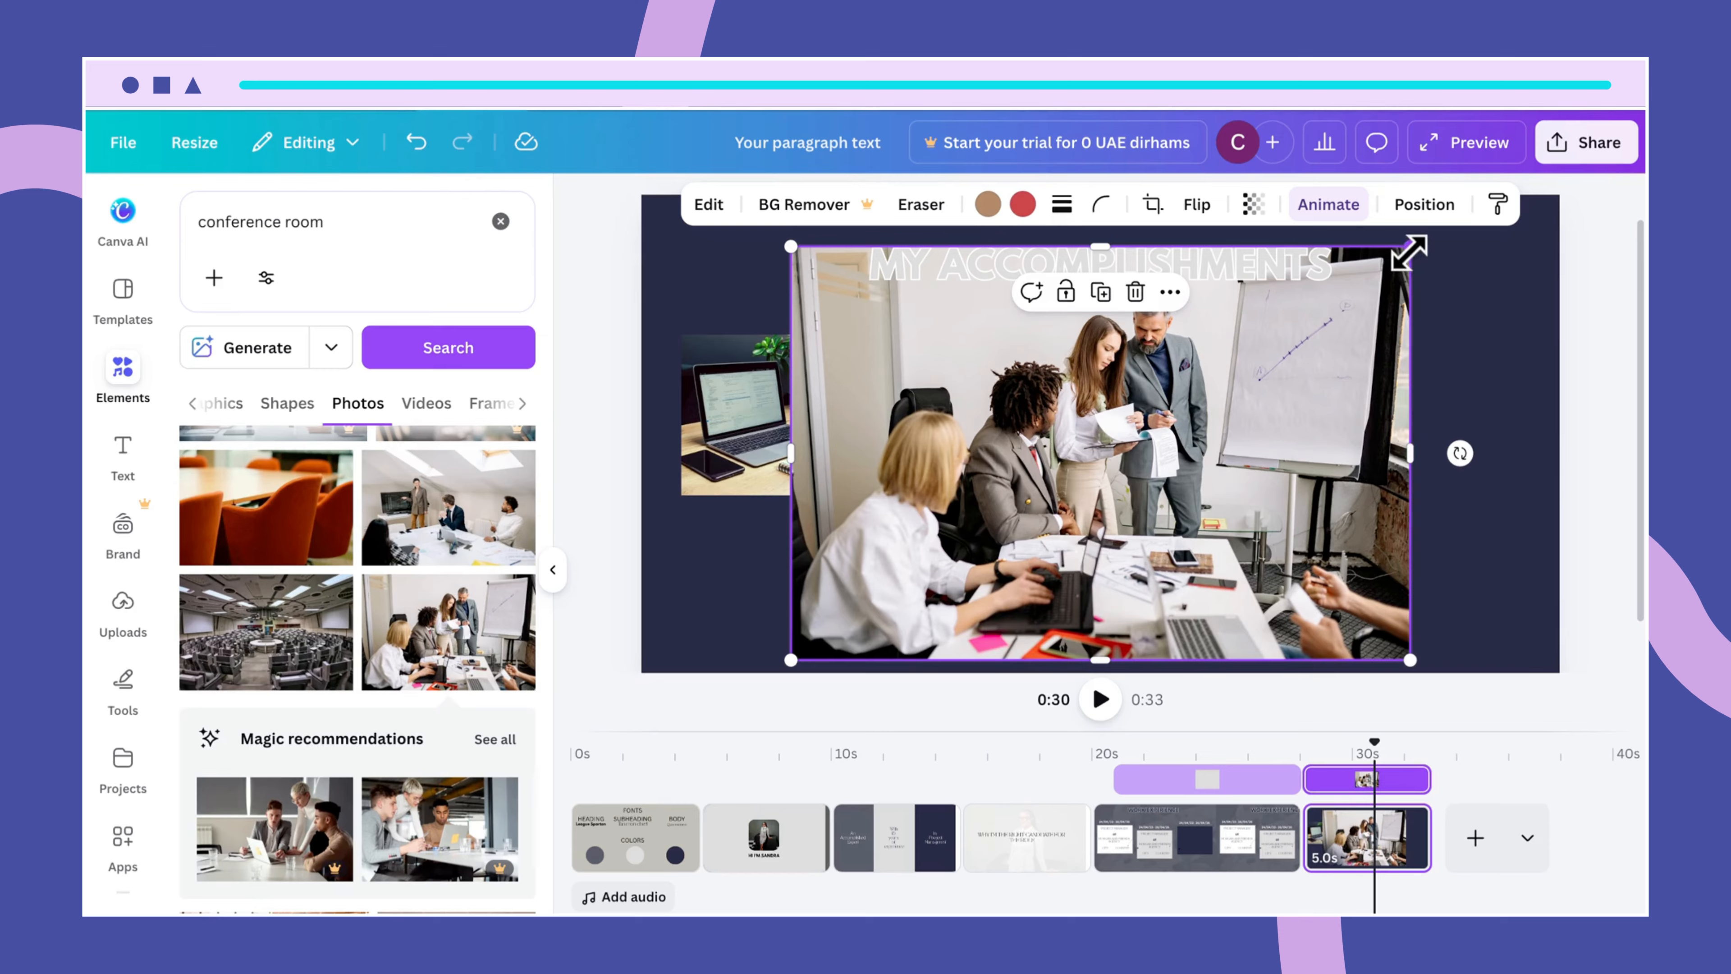
# Shrink the meeting photo to under a third of its width and move the office cubicles photo near the page's right edge.
pyautogui.moveTo(1408, 244); pyautogui.dragTo(920, 539)
pyautogui.click(1093, 391)
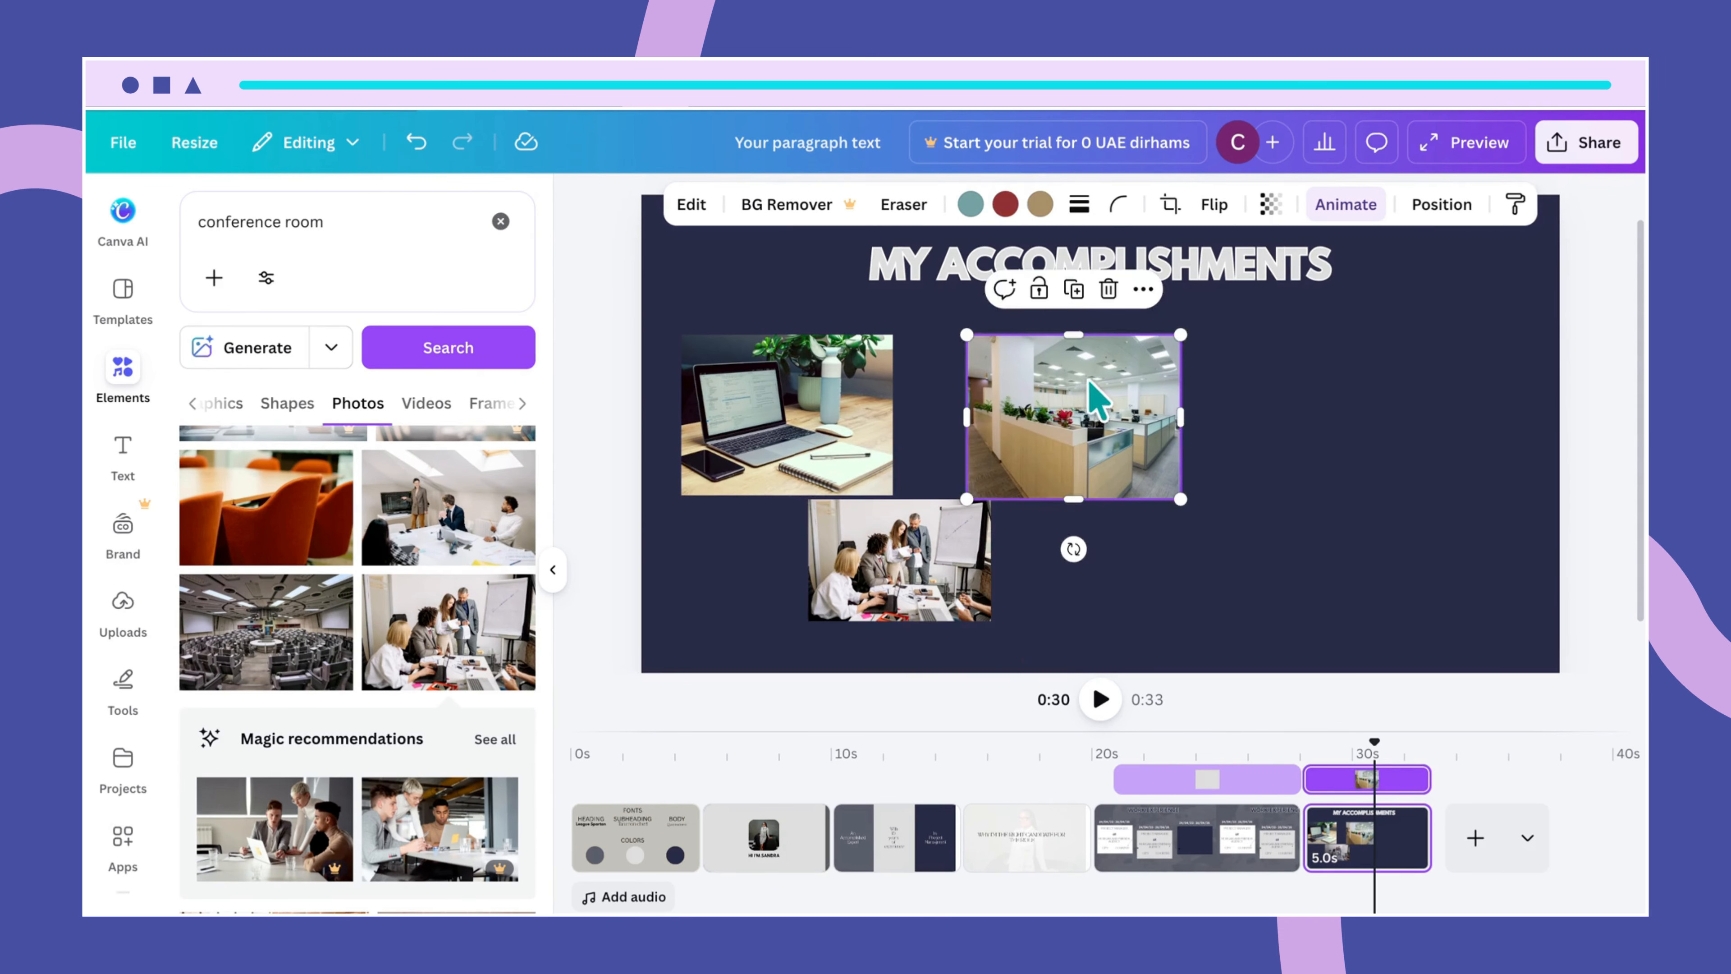
pyautogui.moveTo(1093, 391); pyautogui.dragTo(1408, 386)
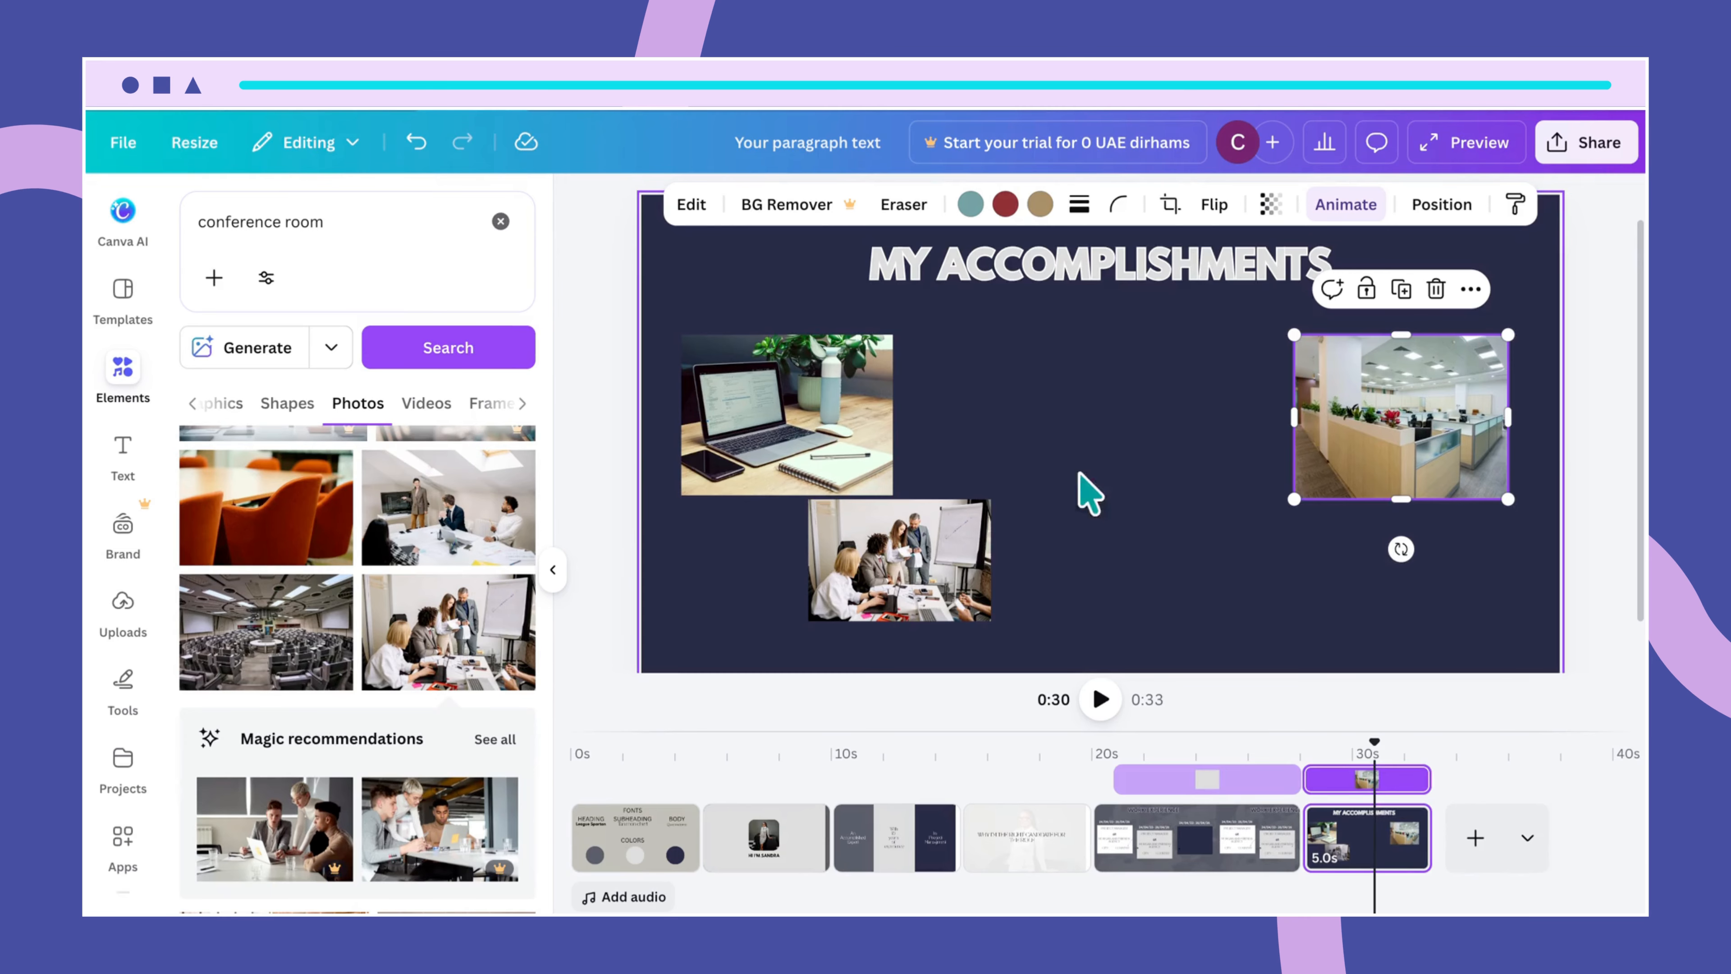
# Place the meeting photo between the laptop and office photos, enlarge it to match their height, and narrow it to the laptop photo's width.
pyautogui.click(986, 560)
pyautogui.moveTo(986, 560); pyautogui.dragTo(1156, 426)
pyautogui.moveTo(1189, 364); pyautogui.dragTo(1237, 335)
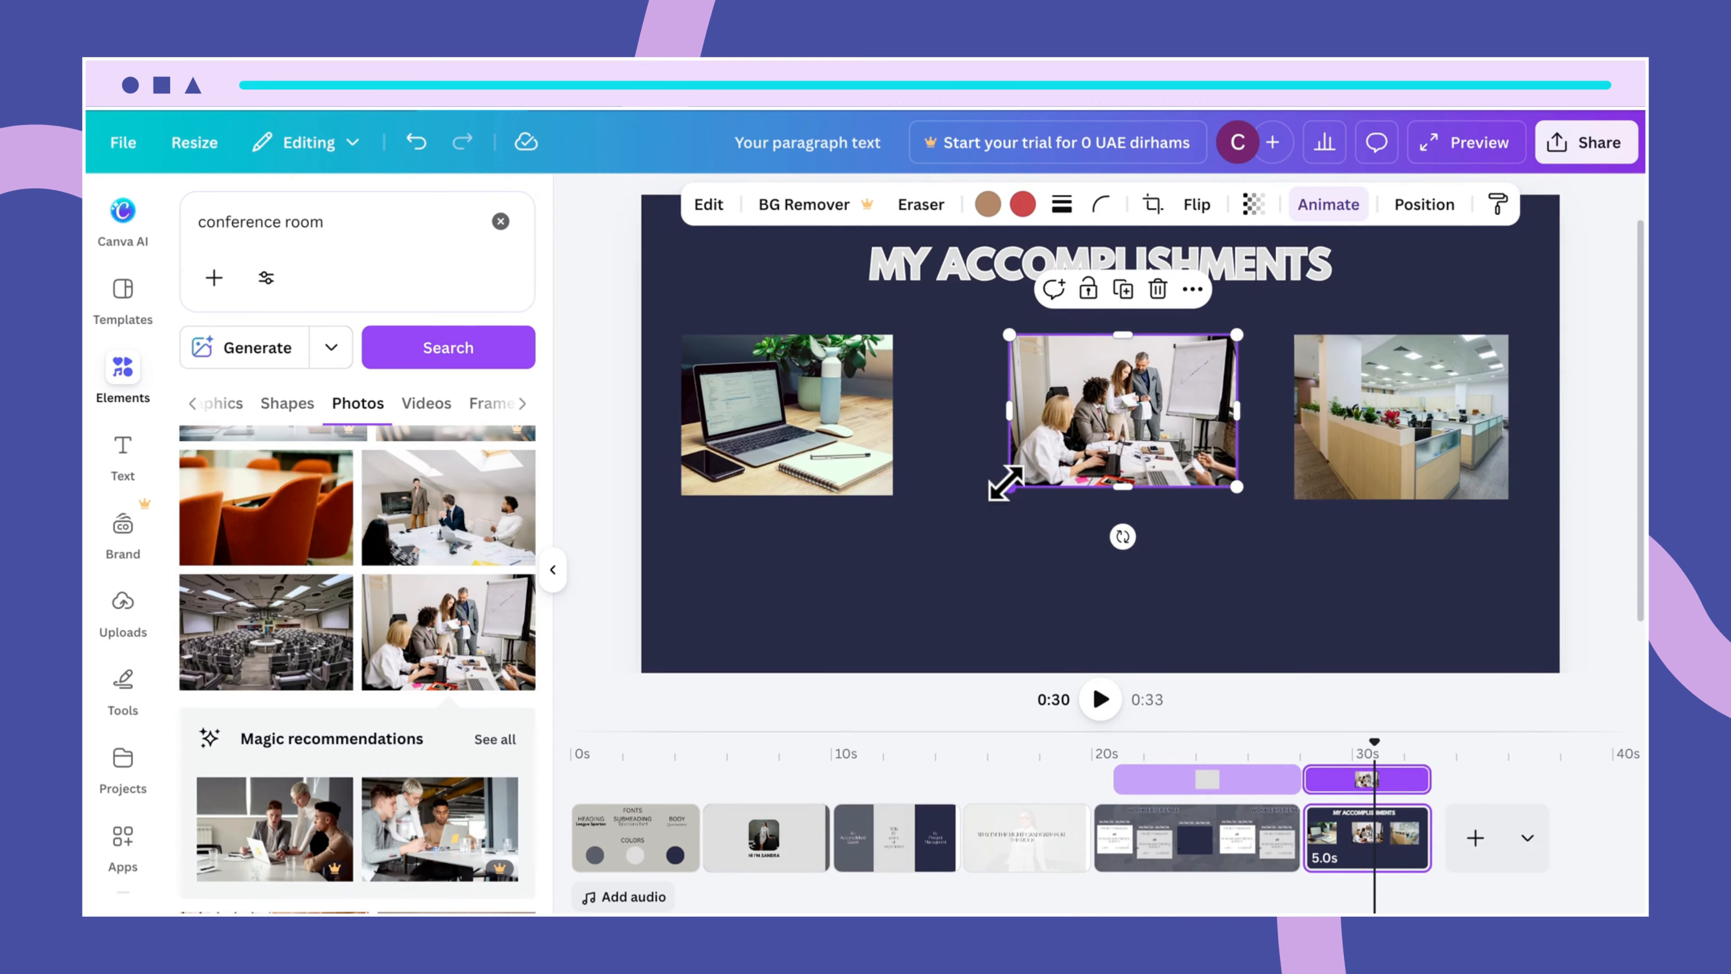
pyautogui.moveTo(1008, 484); pyautogui.dragTo(989, 494)
pyautogui.moveTo(1079, 443); pyautogui.dragTo(766, 446)
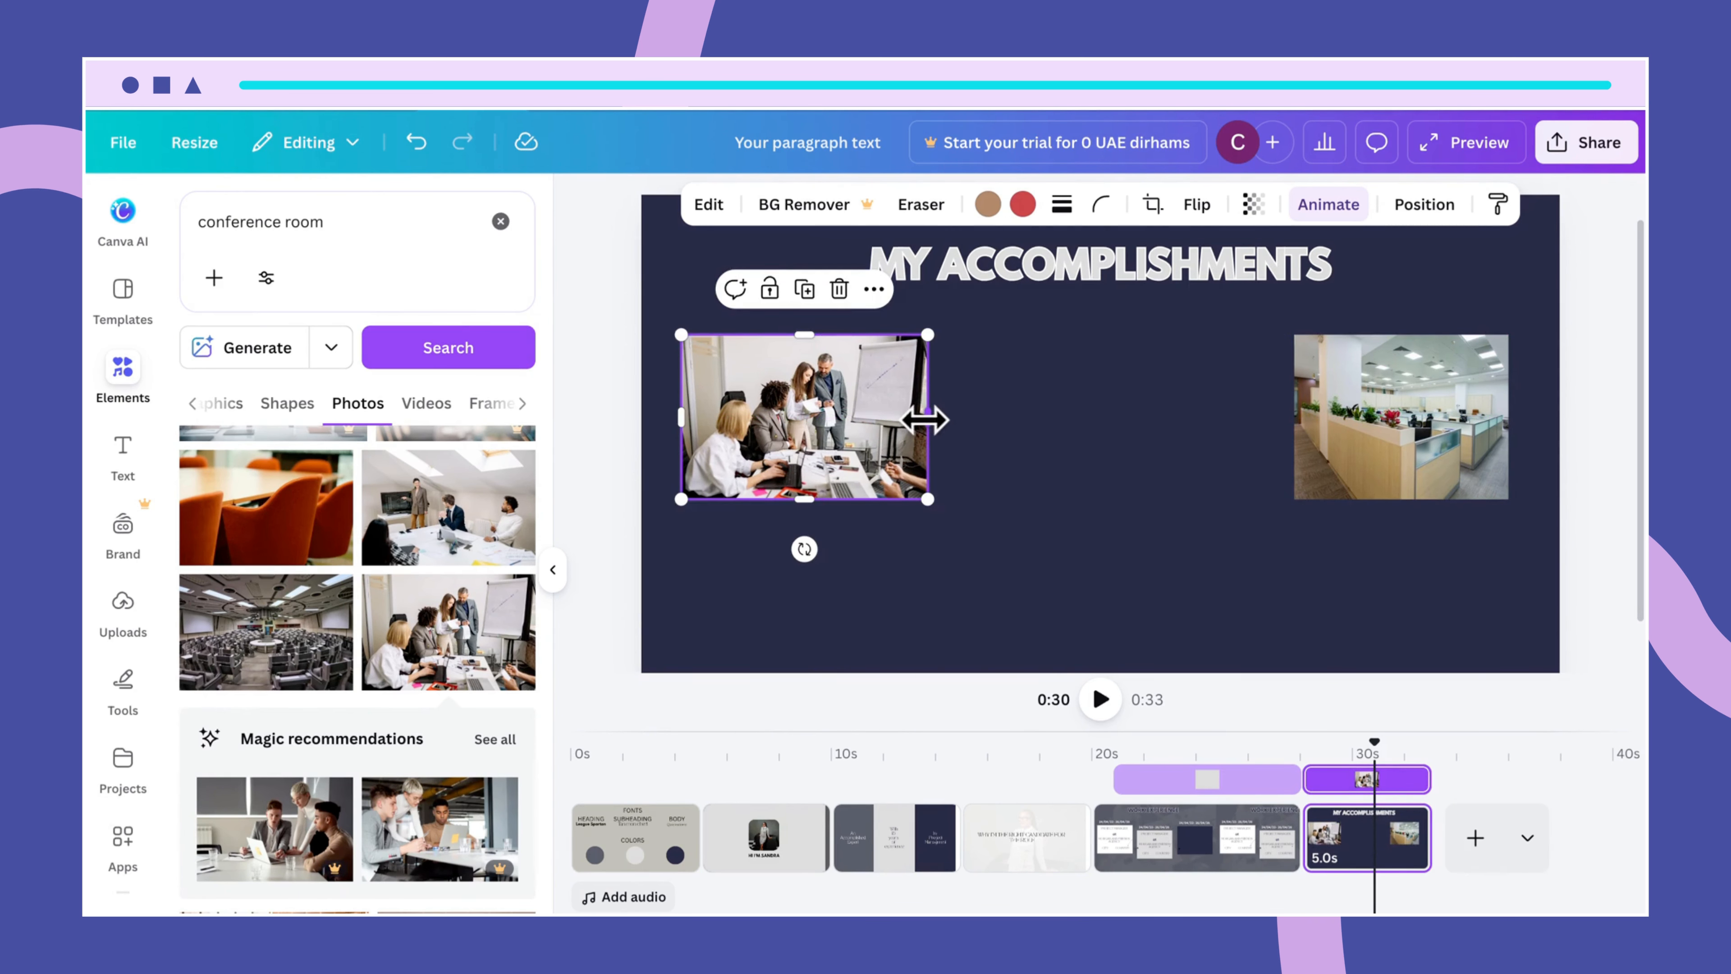
pyautogui.moveTo(925, 419); pyautogui.dragTo(1105, 426)
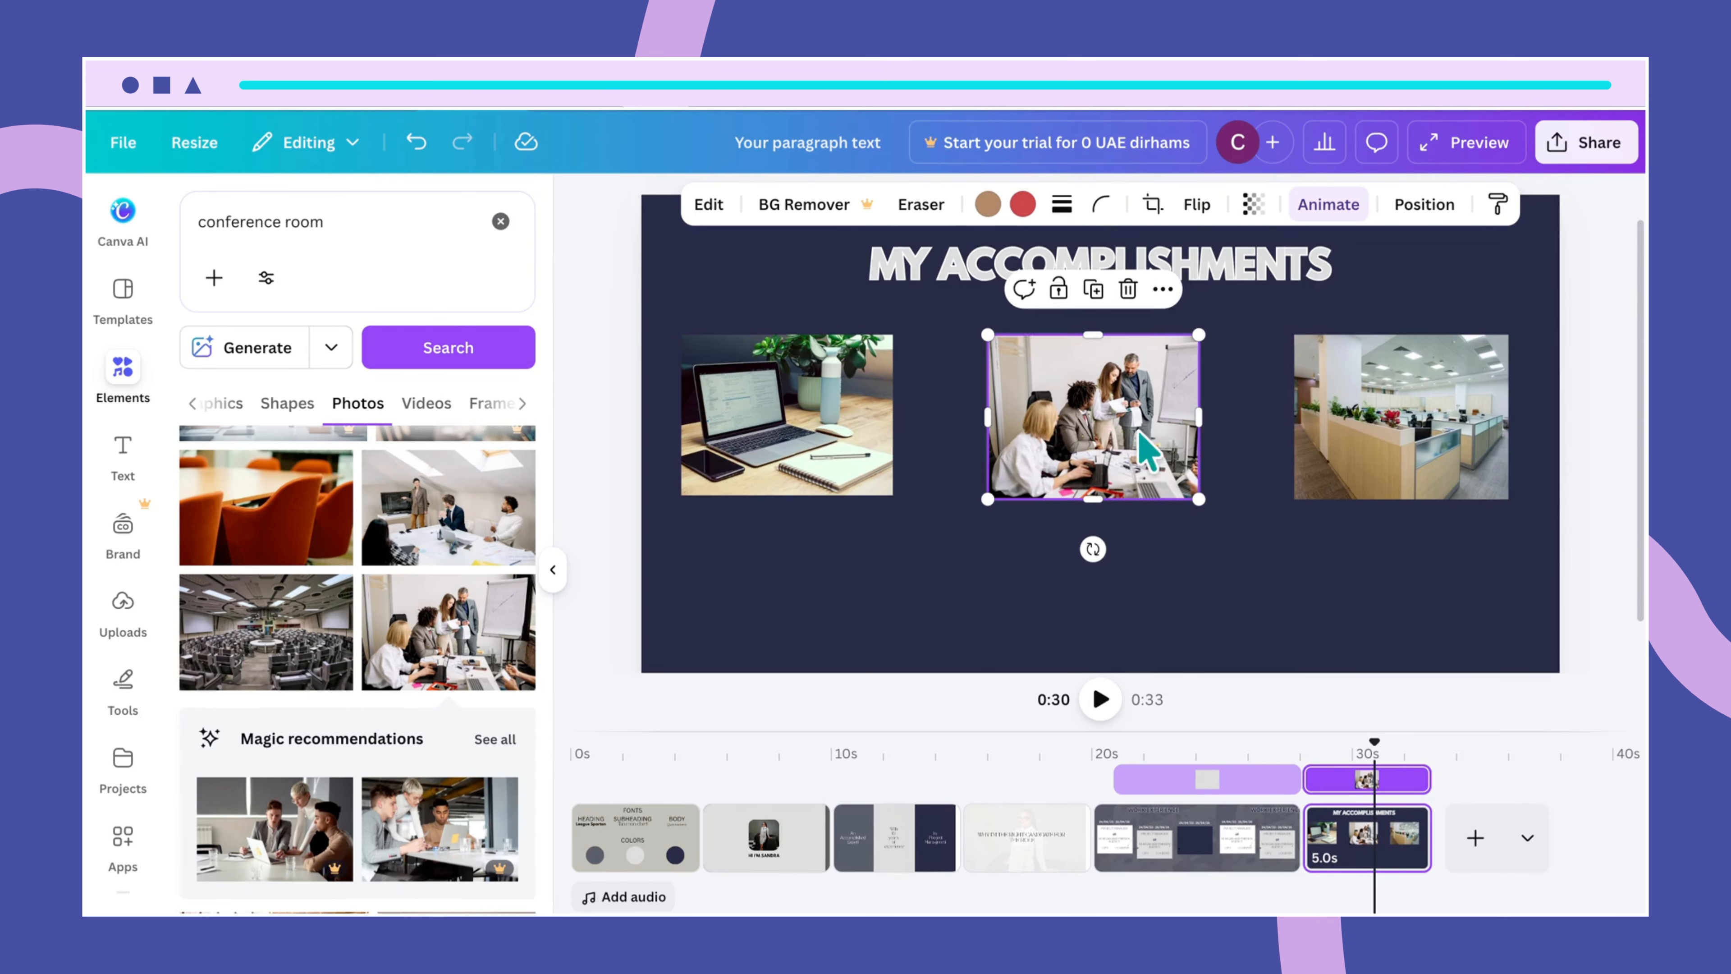
# Nudge the office cubicles photo slightly toward the meeting photo to even out the row's spacing.
pyautogui.click(1348, 482)
pyautogui.moveTo(1361, 442)
pyautogui.mouseDown()
pyautogui.moveTo(1060, 443)
pyautogui.moveTo(1414, 417)
pyautogui.moveTo(1410, 444)
pyautogui.moveTo(1373, 444)
pyautogui.mouseUp()
pyautogui.click(1243, 575)
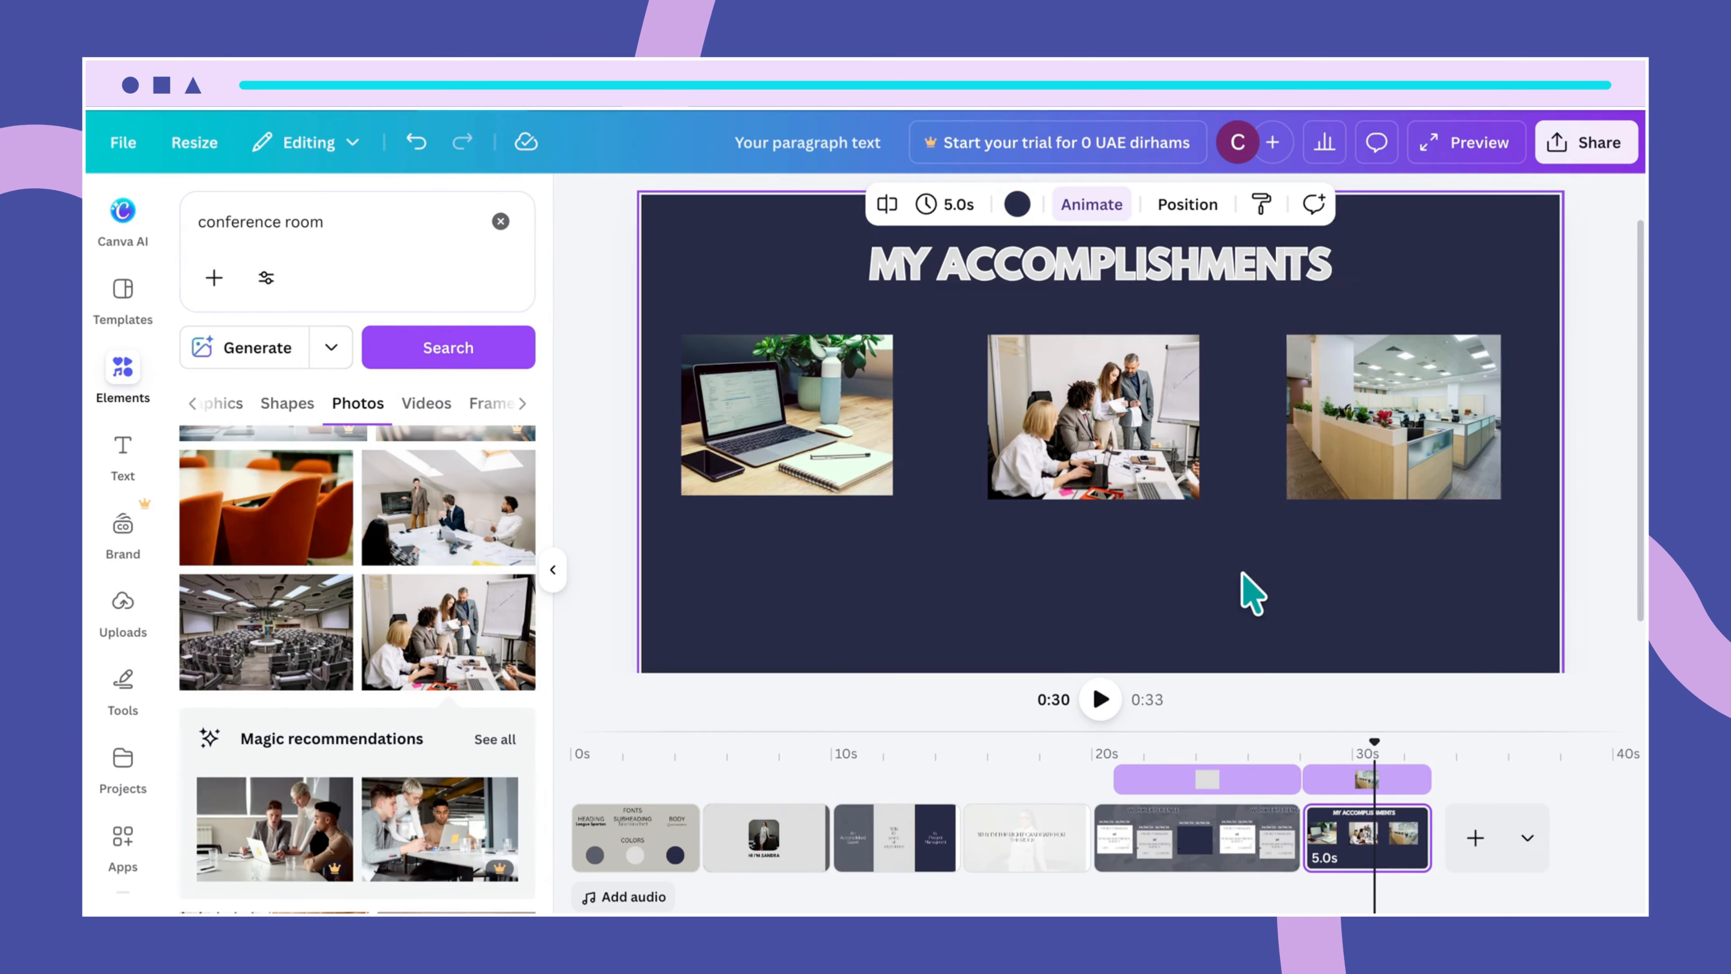
# Add a new text box and place it just below the laptop photo.
pyautogui.scroll(-1, 1261, 576)
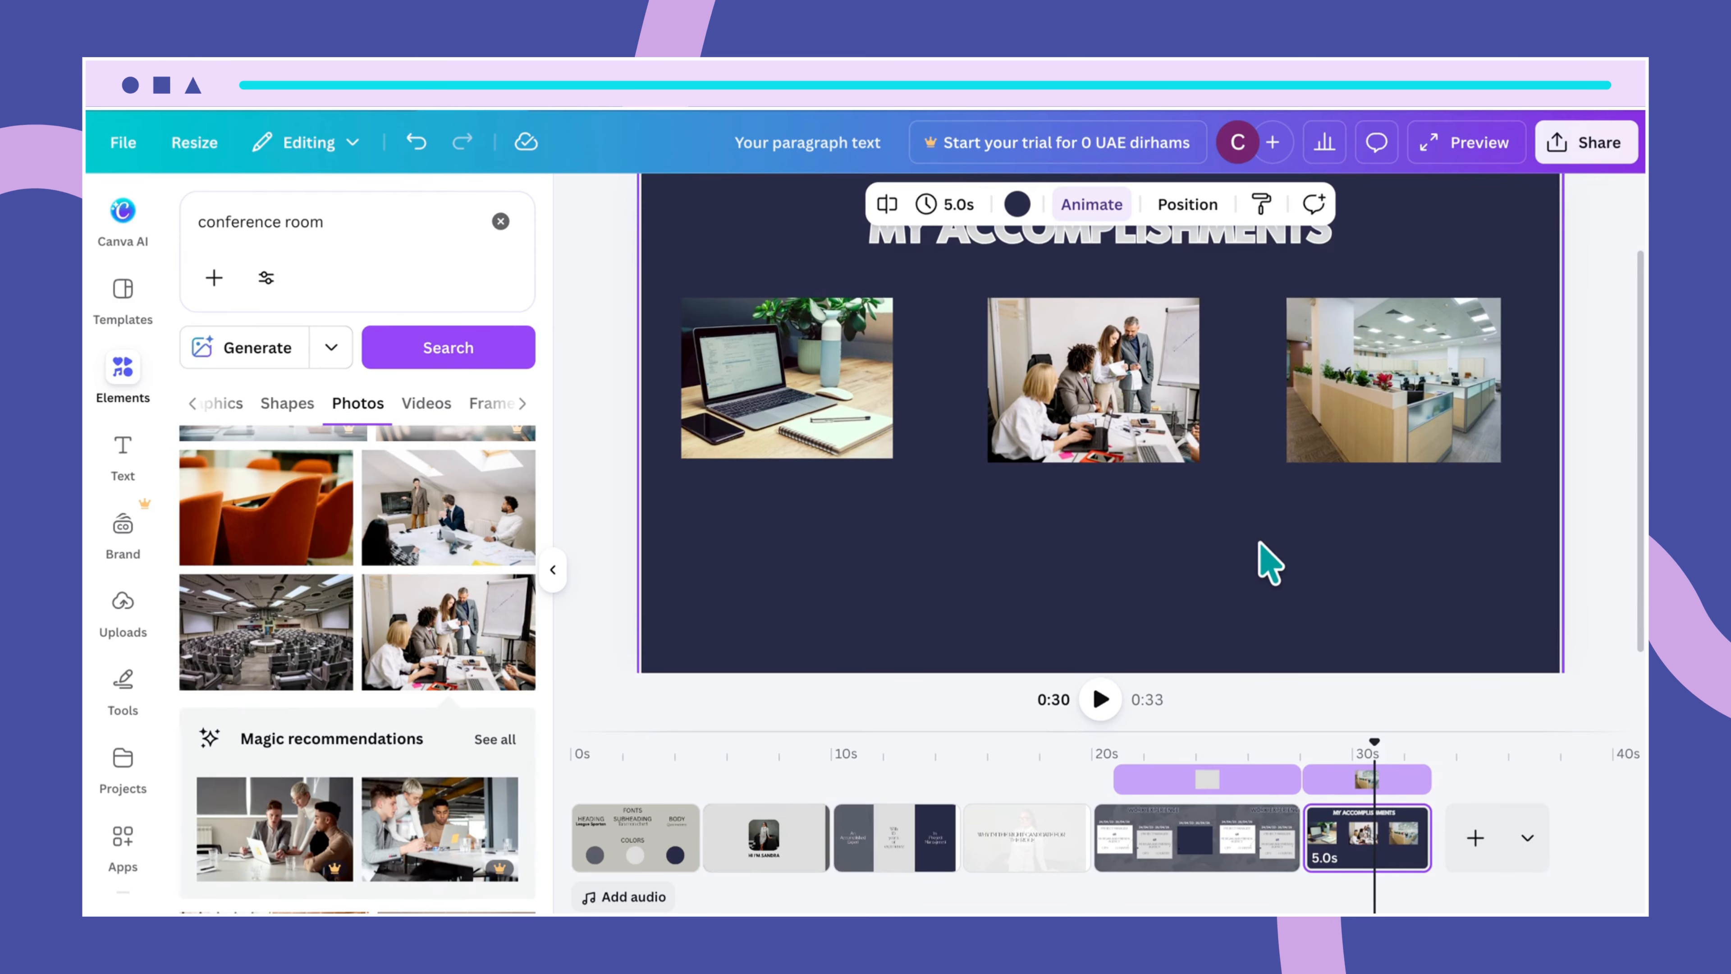
pyautogui.scroll(-1, 958, 573)
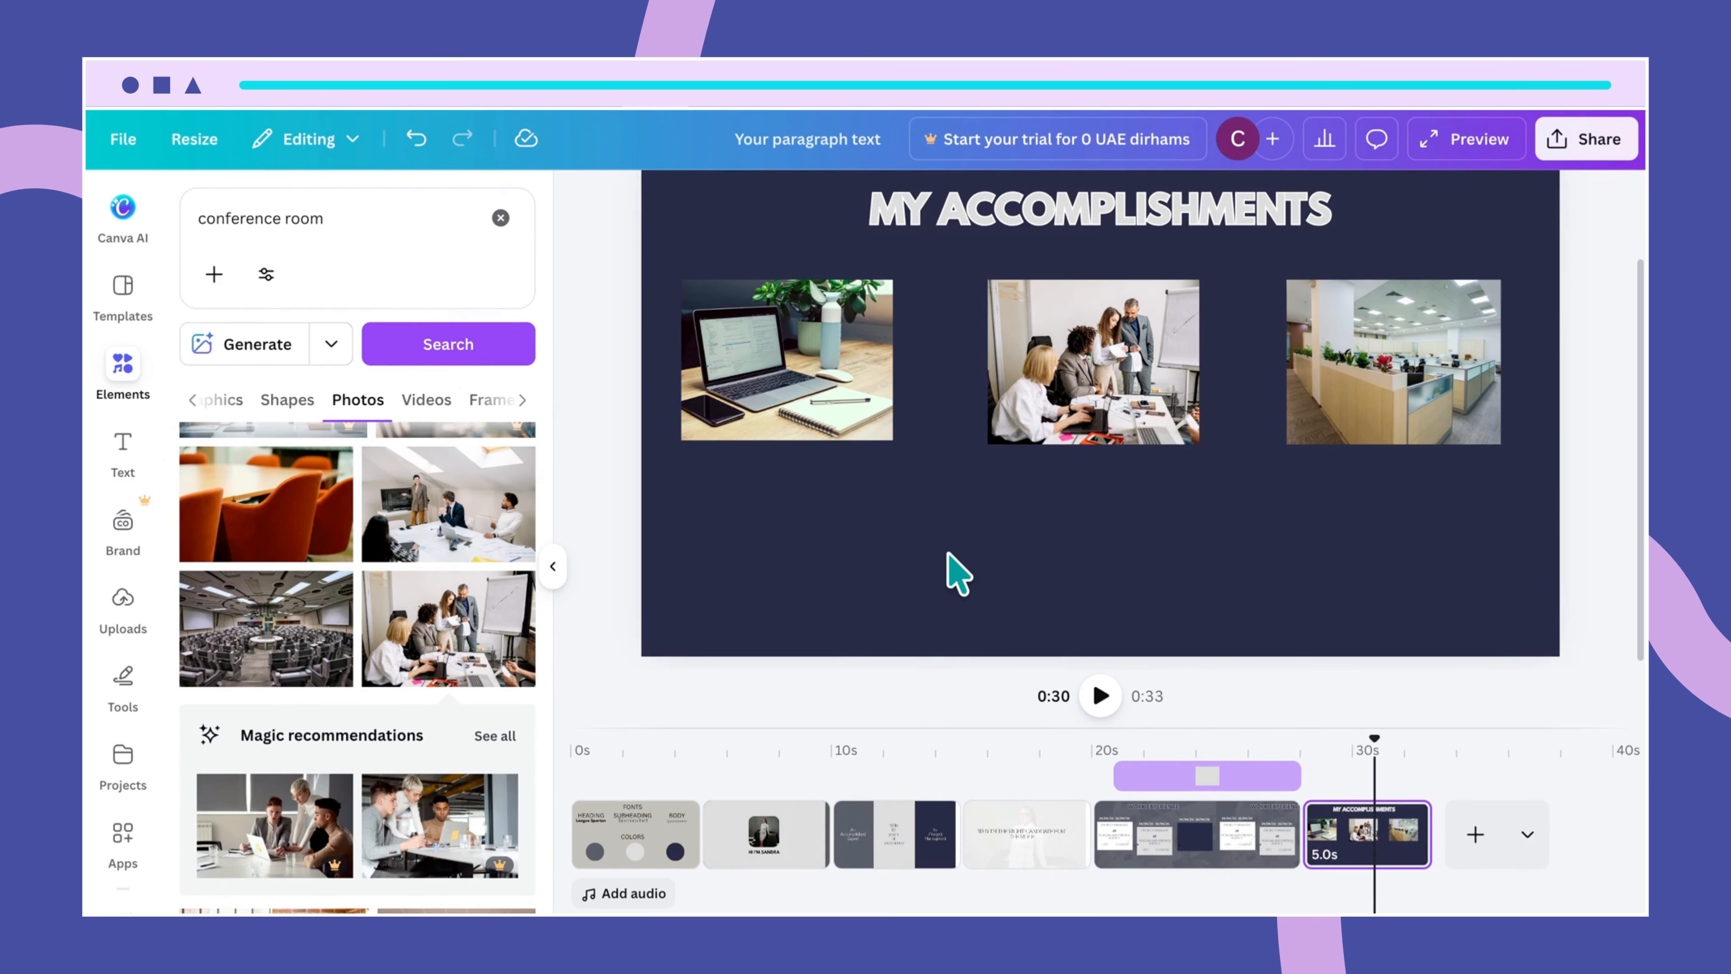
pyautogui.press('t')
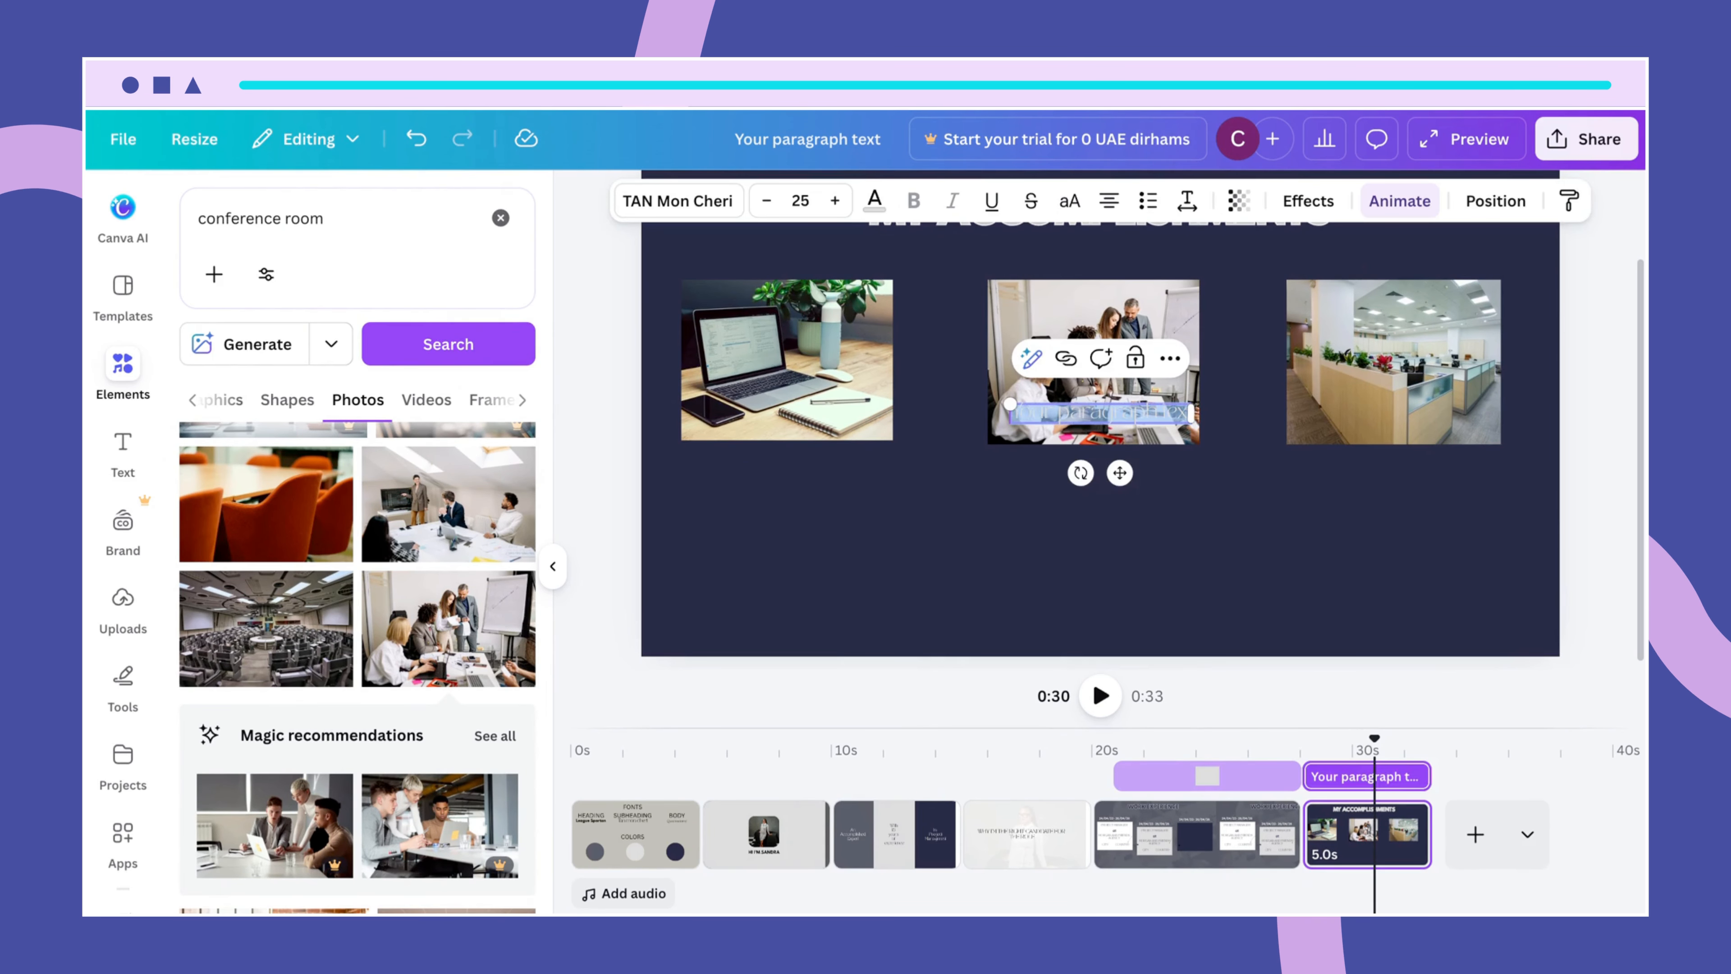
pyautogui.click(1188, 559)
pyautogui.moveTo(1121, 430); pyautogui.dragTo(790, 482)
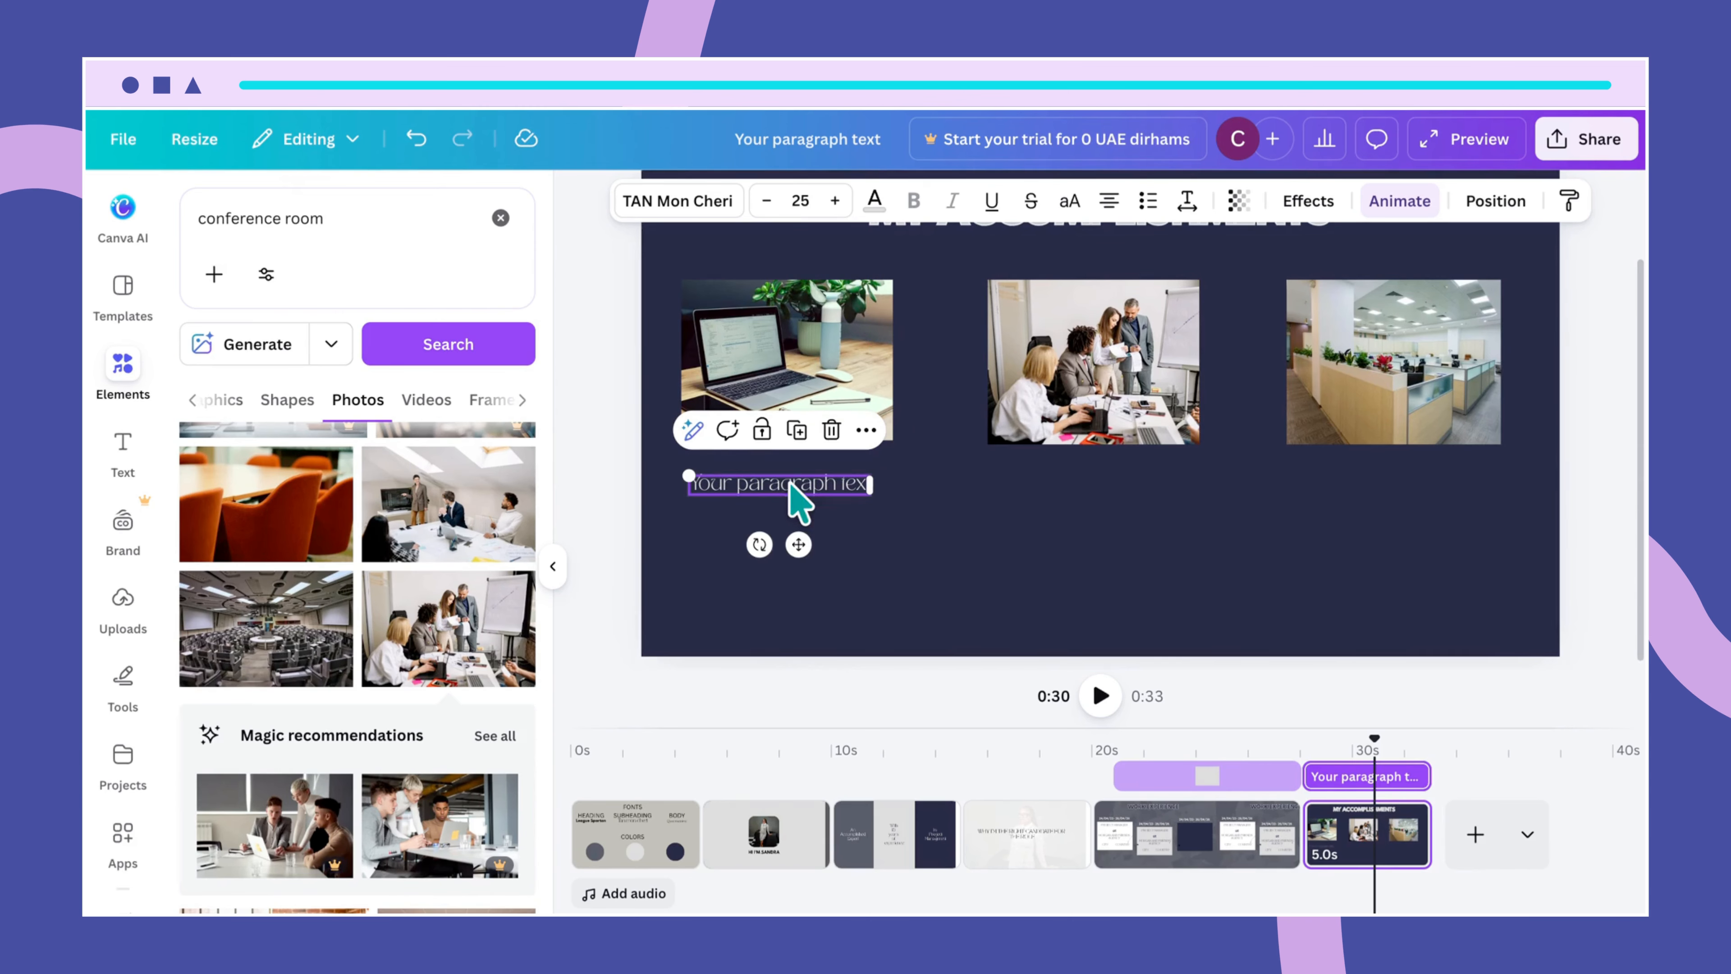
# Set the new text box's font to Quicksand and its size to 30.
pyautogui.click(691, 208)
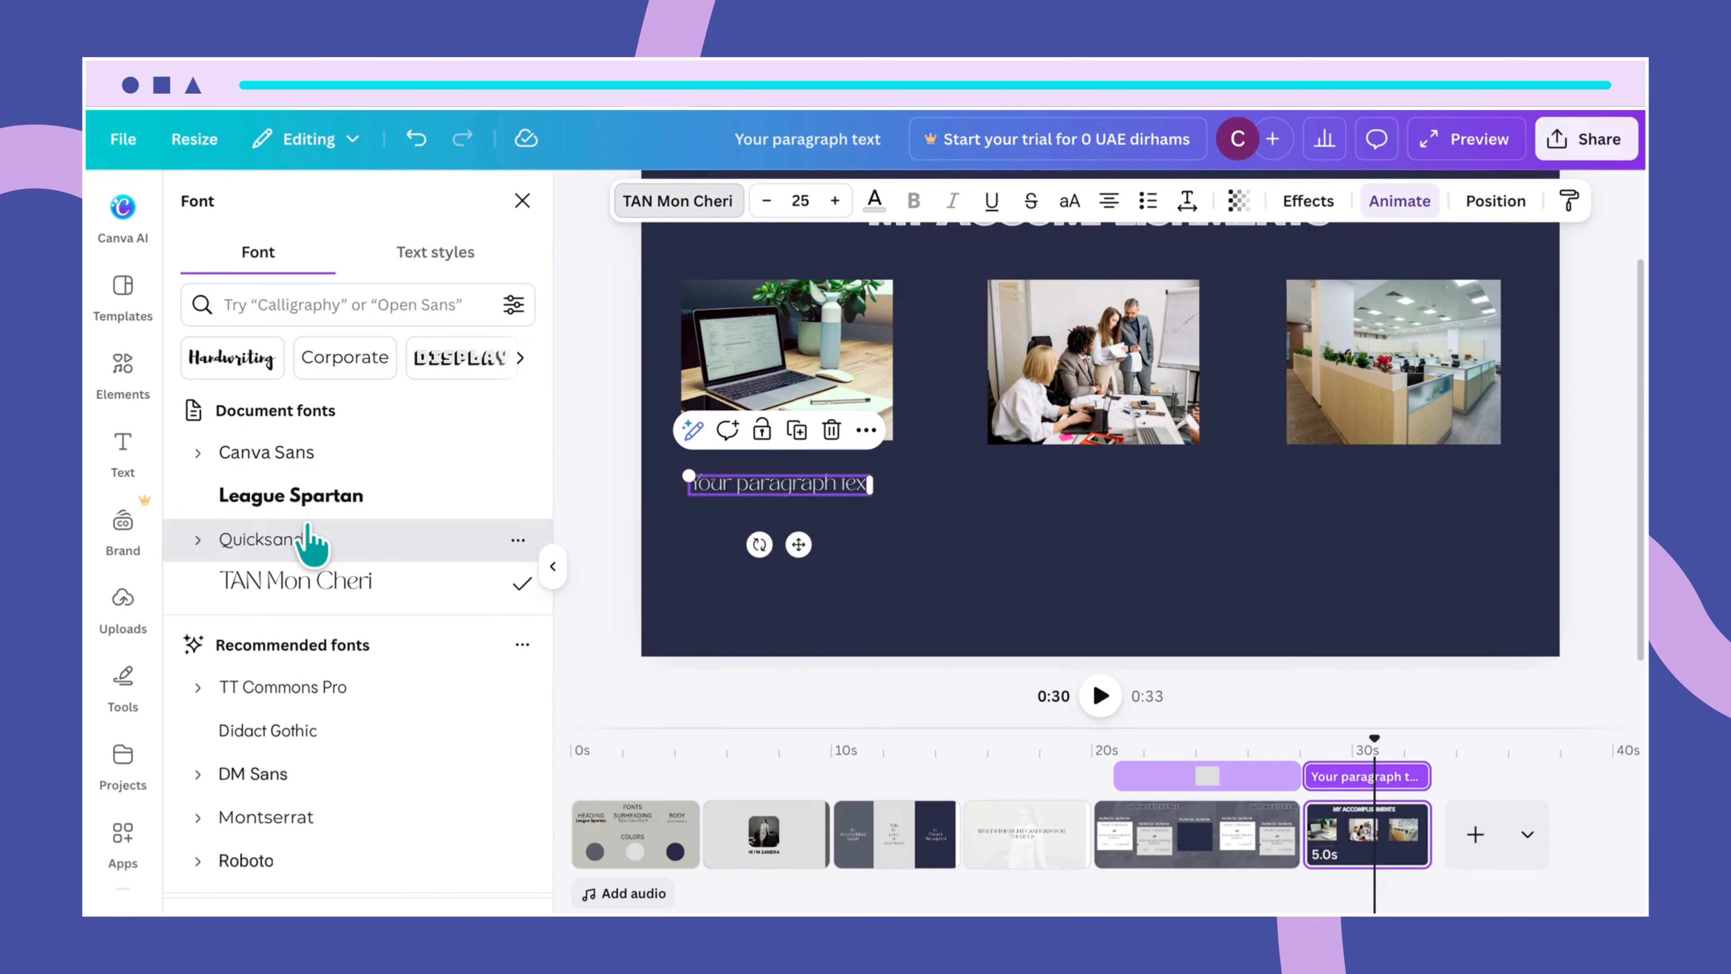
pyautogui.click(344, 537)
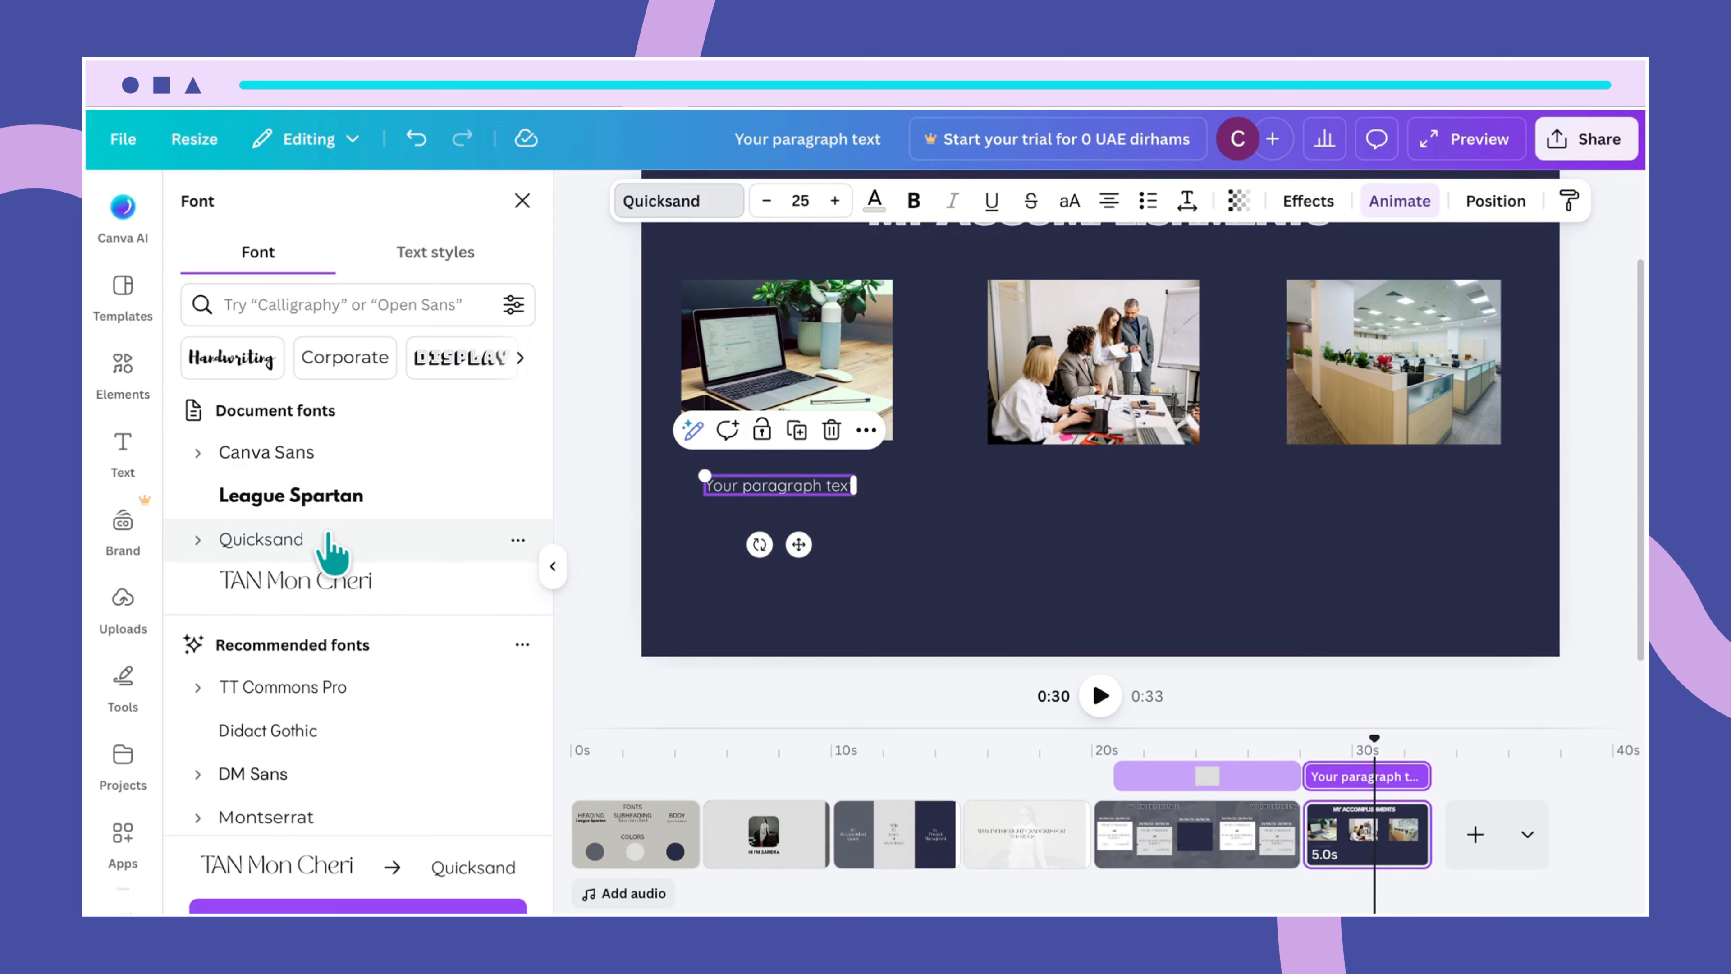
pyautogui.click(801, 201)
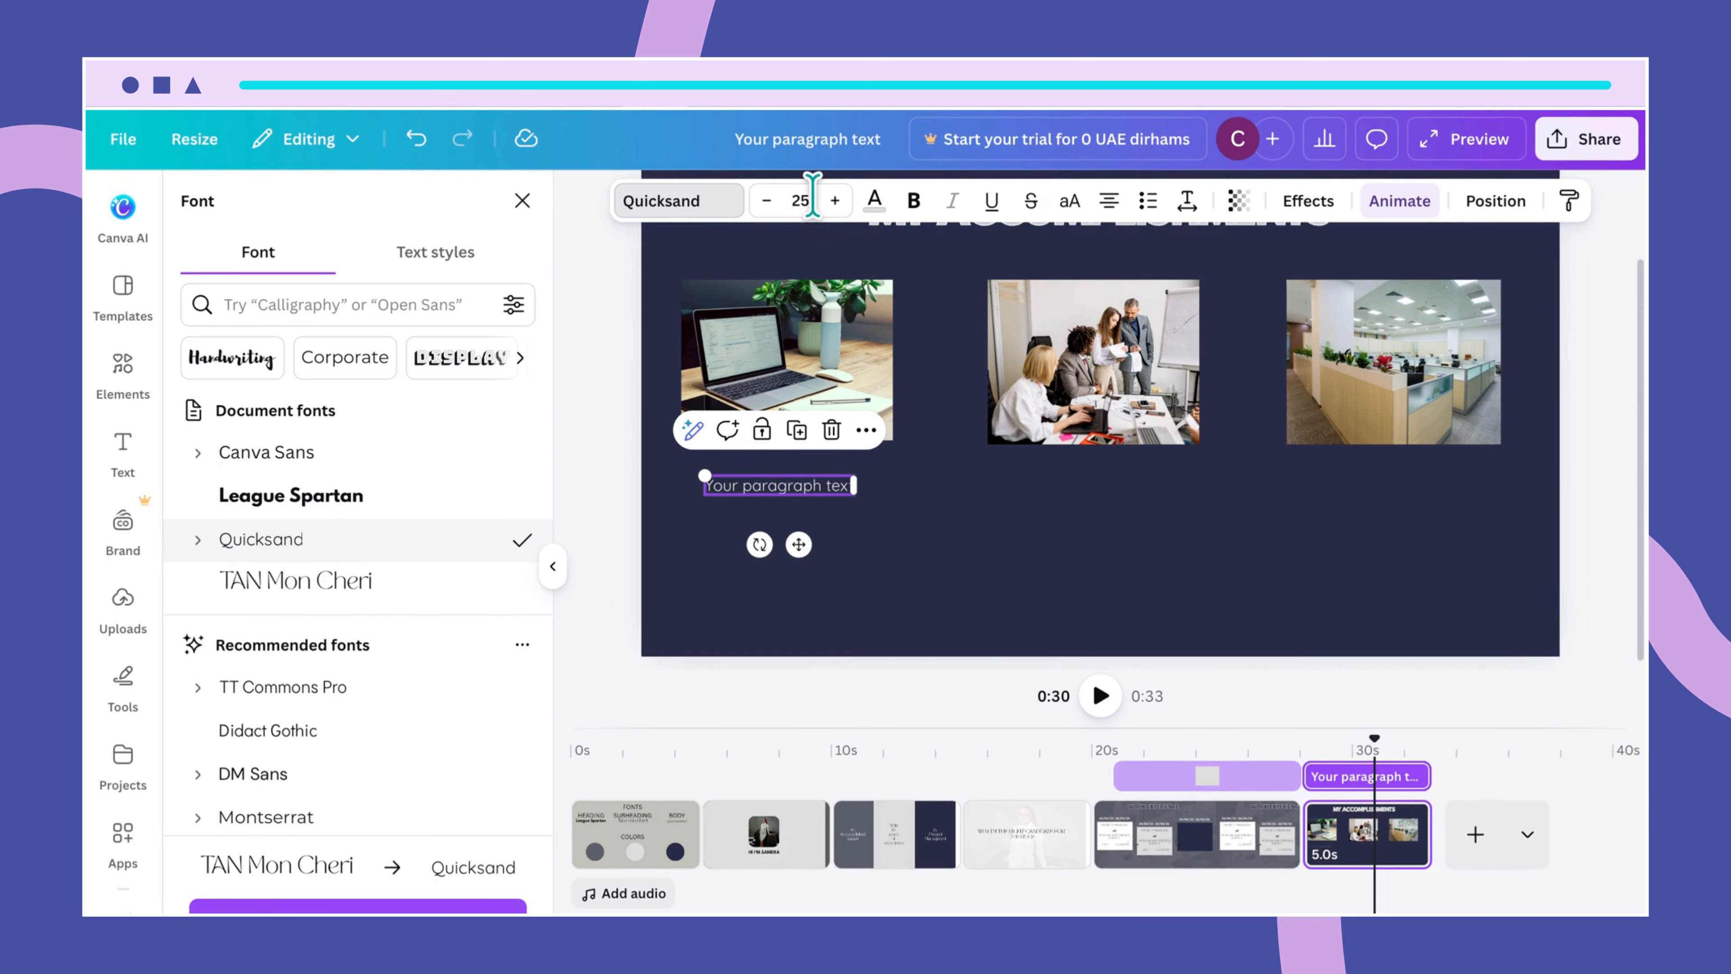
pyautogui.write('30')
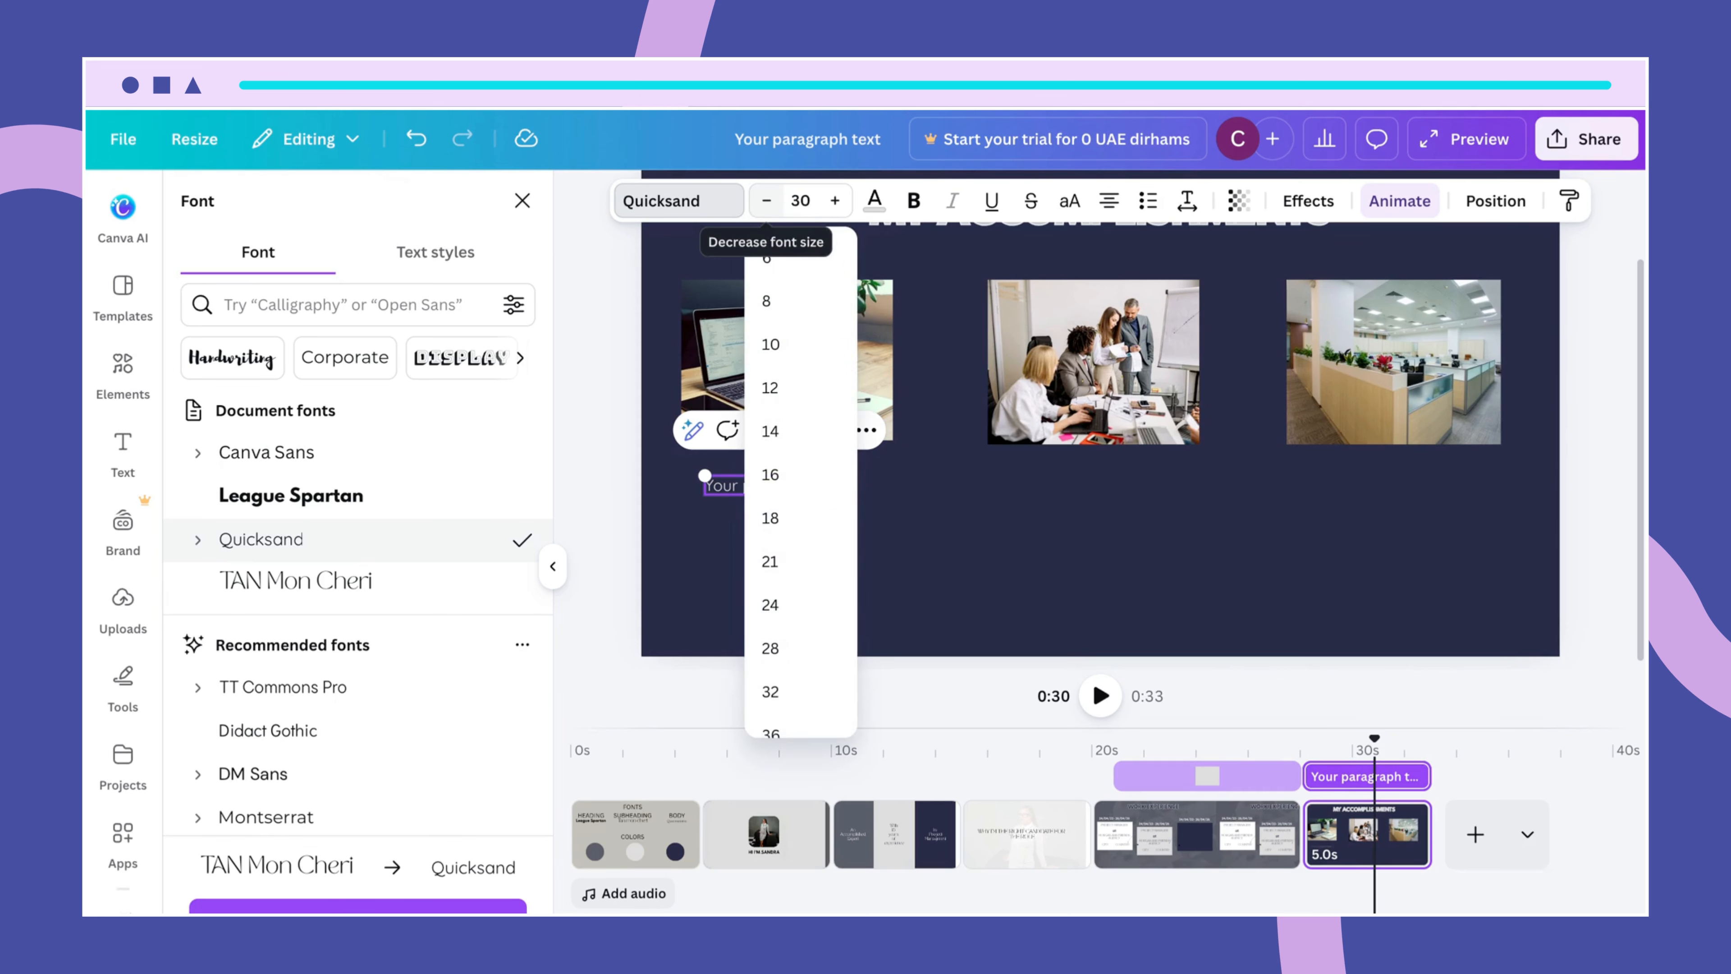
pyautogui.press('Return')
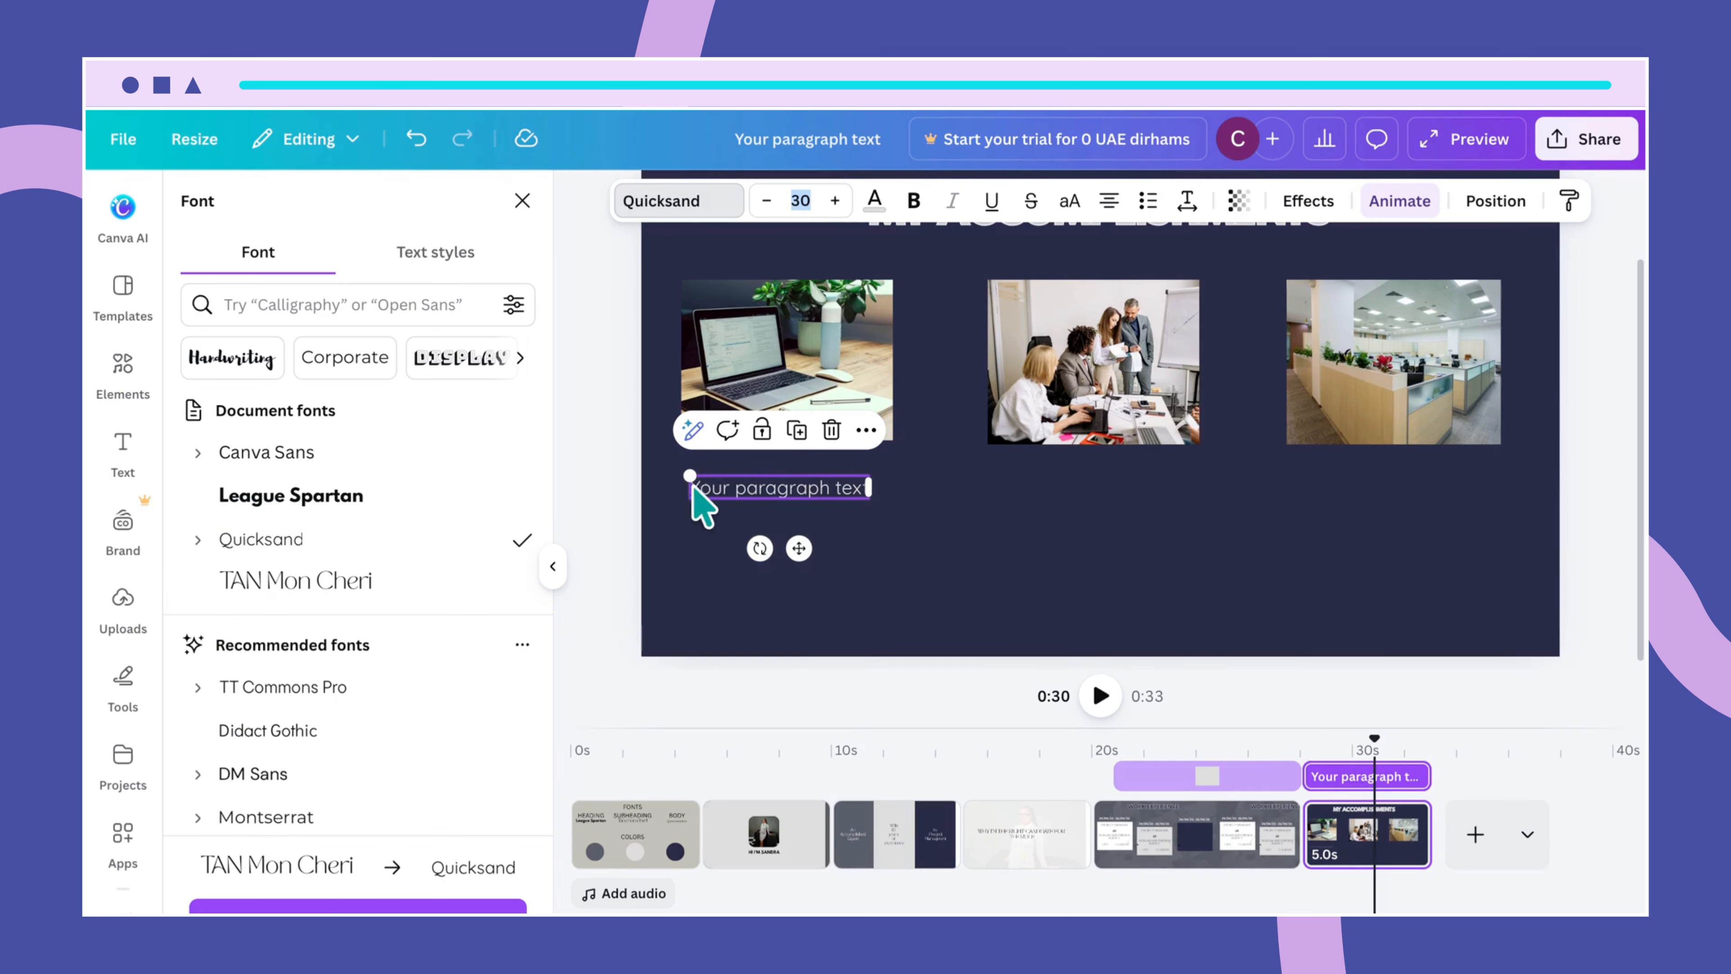
# Replace the placeholder text below the laptop photo with the caption's first line, "I resolved problems".
pyautogui.doubleClick(694, 485)
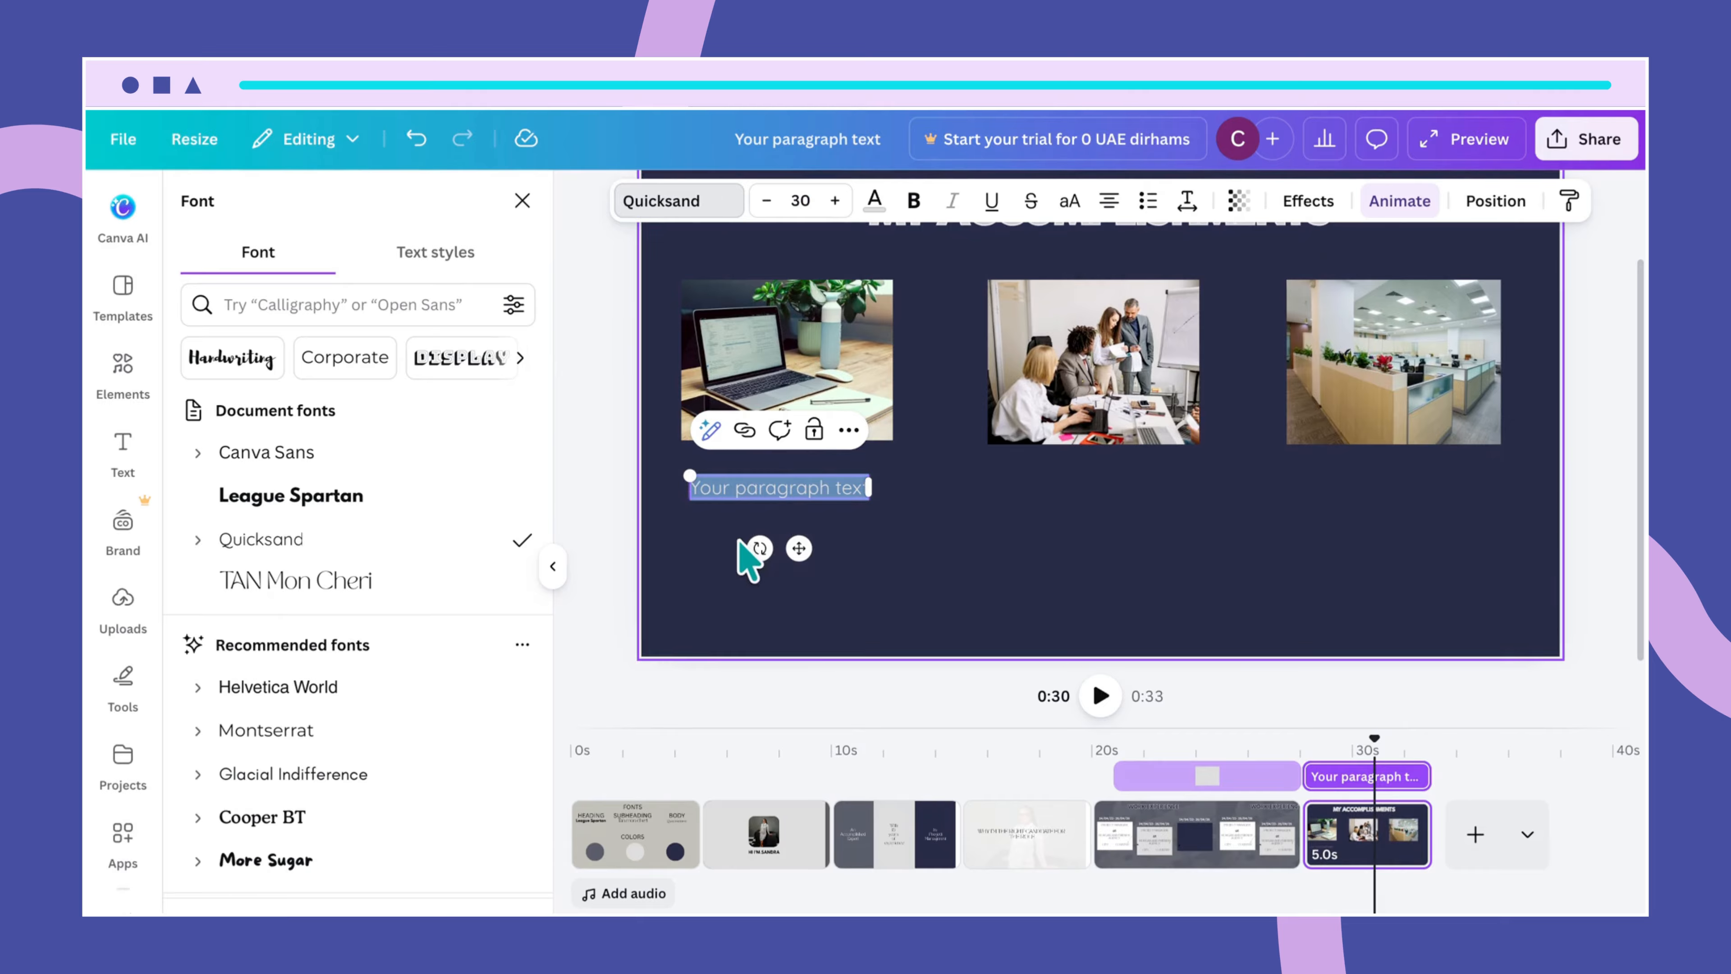
pyautogui.click(729, 521)
pyautogui.click(745, 493)
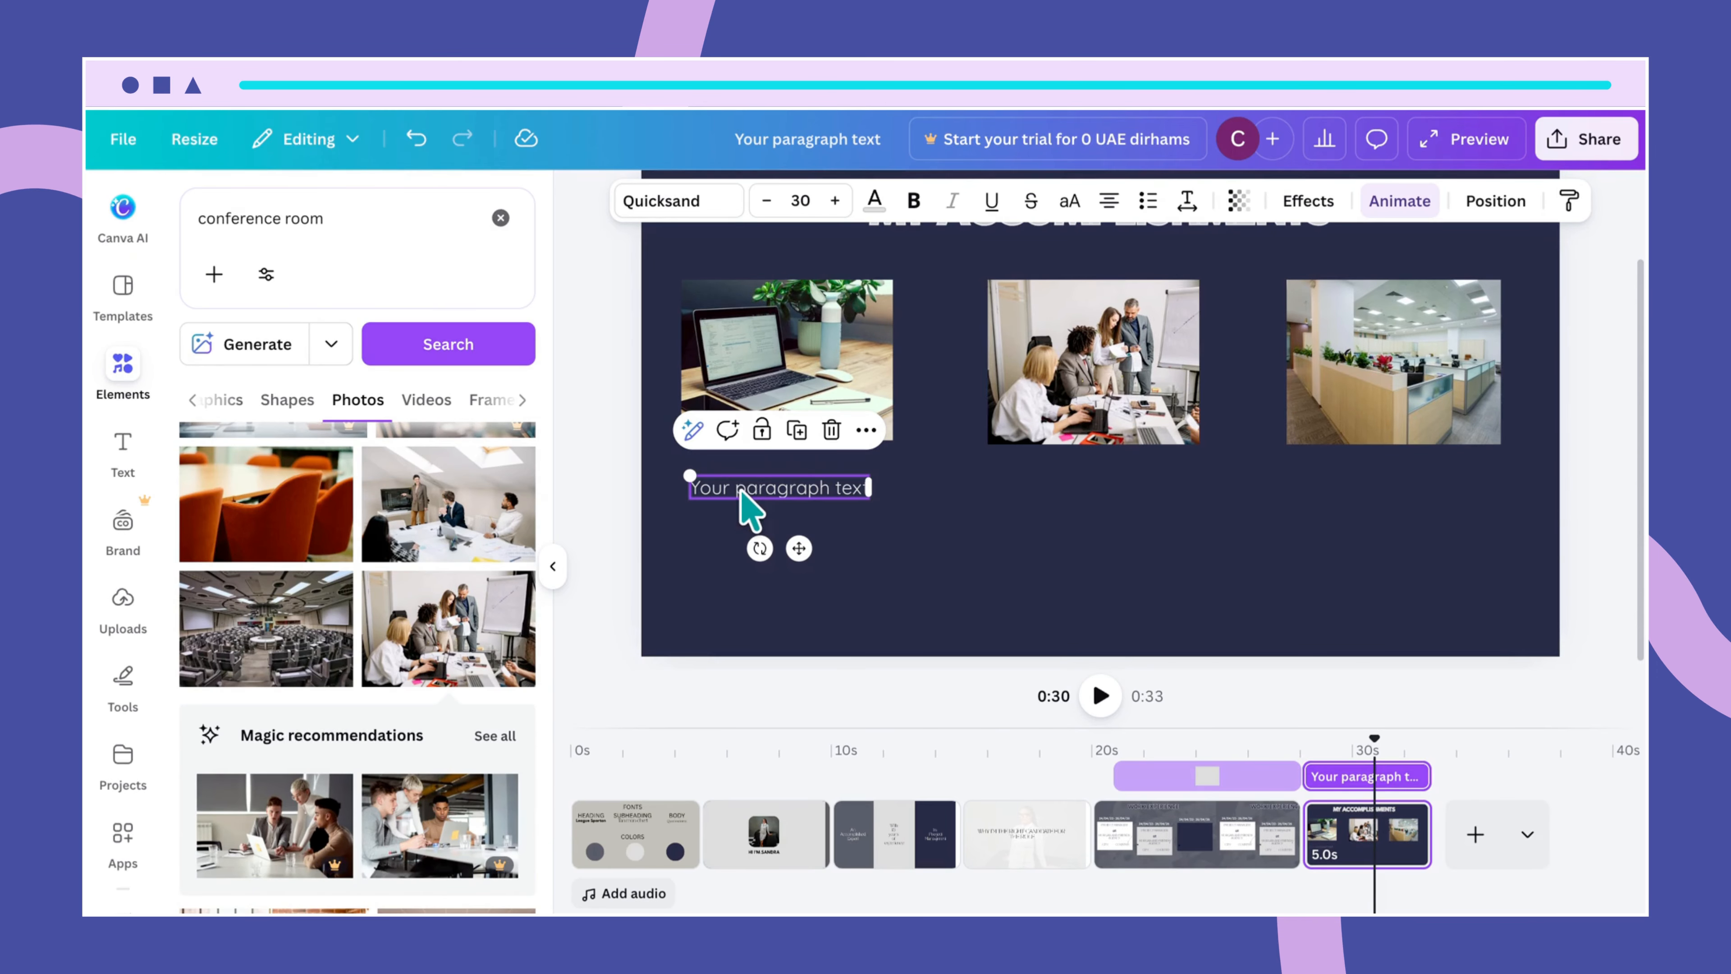
pyautogui.doubleClick(709, 487)
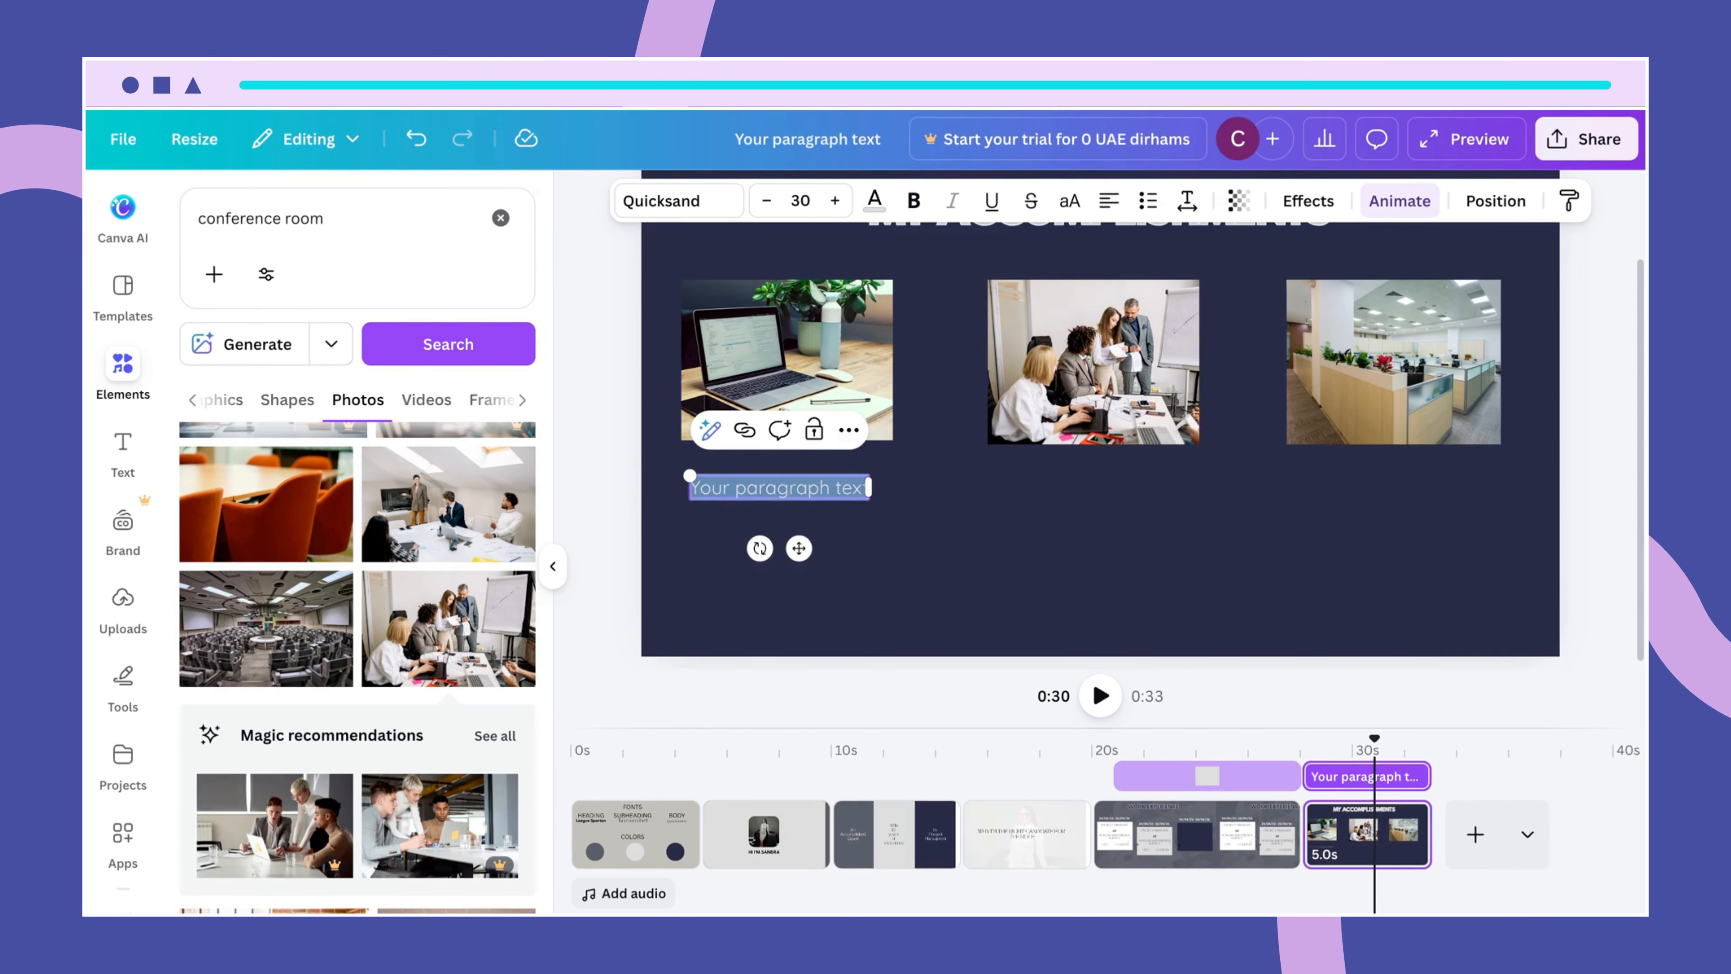
pyautogui.press('BackSpace')
pyautogui.write('I resolved problems')
pyautogui.press('Return')
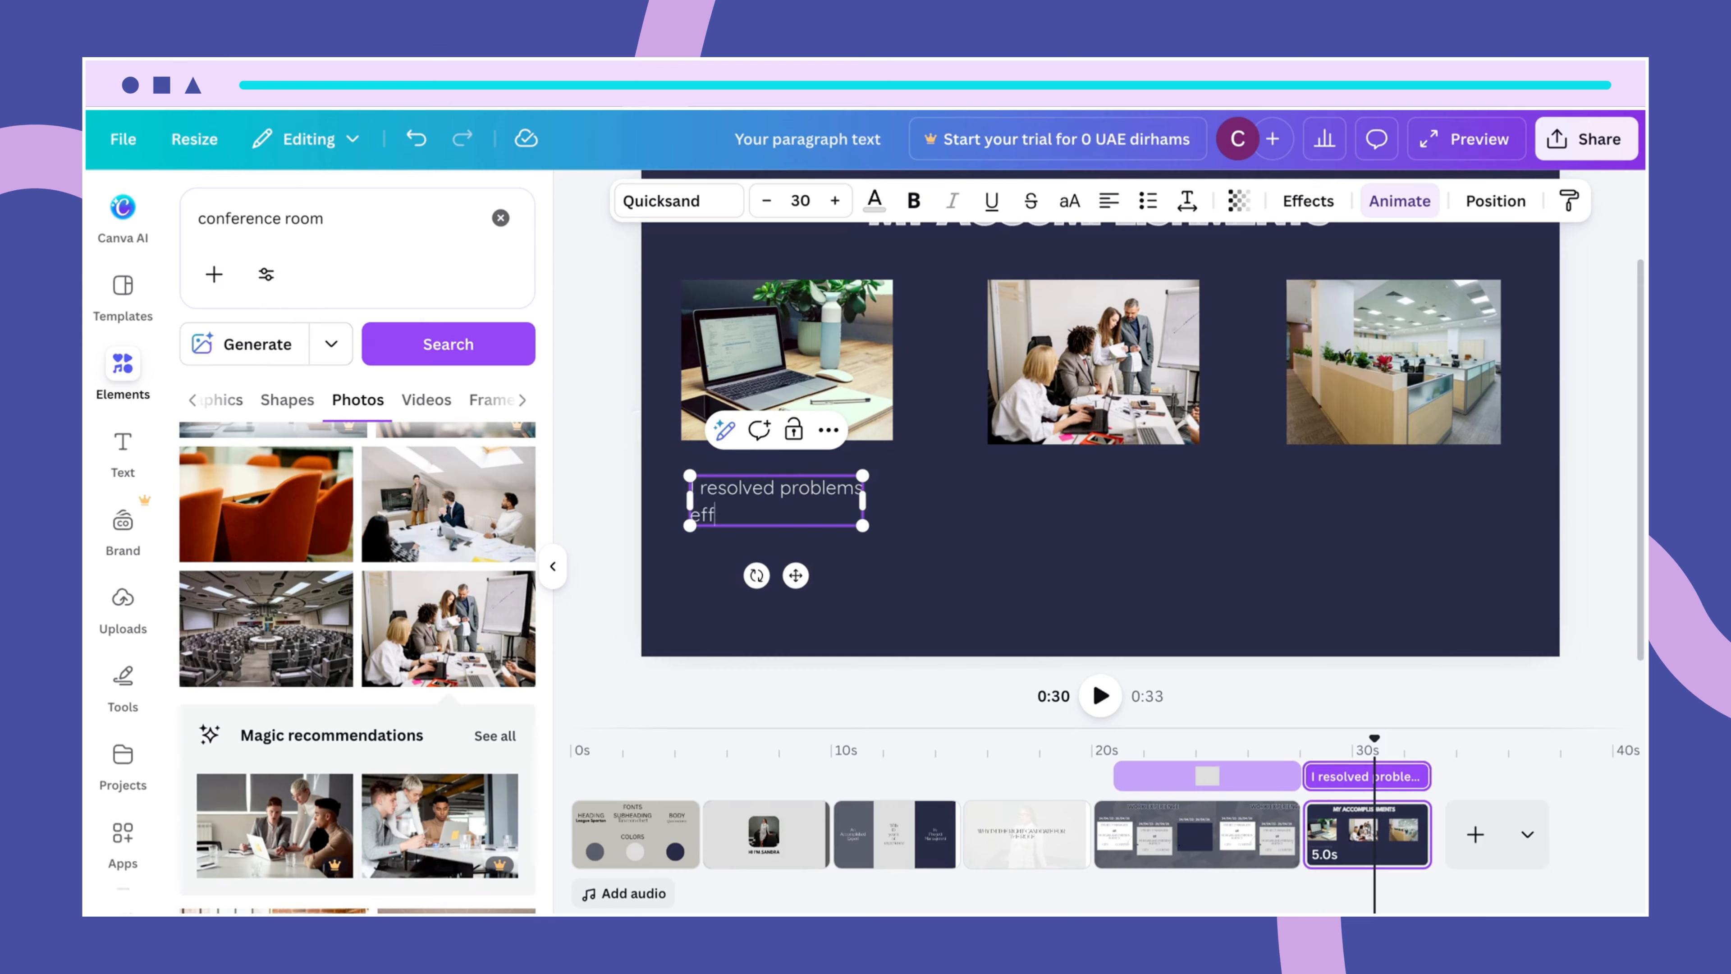
# Continue the caption on new lines with "effectively while managing", "limited resources and" and "saved".
pyautogui.write('effectively while mng')
pyautogui.press('BackSpace')
pyautogui.press('BackSpace')
pyautogui.write('anaging')
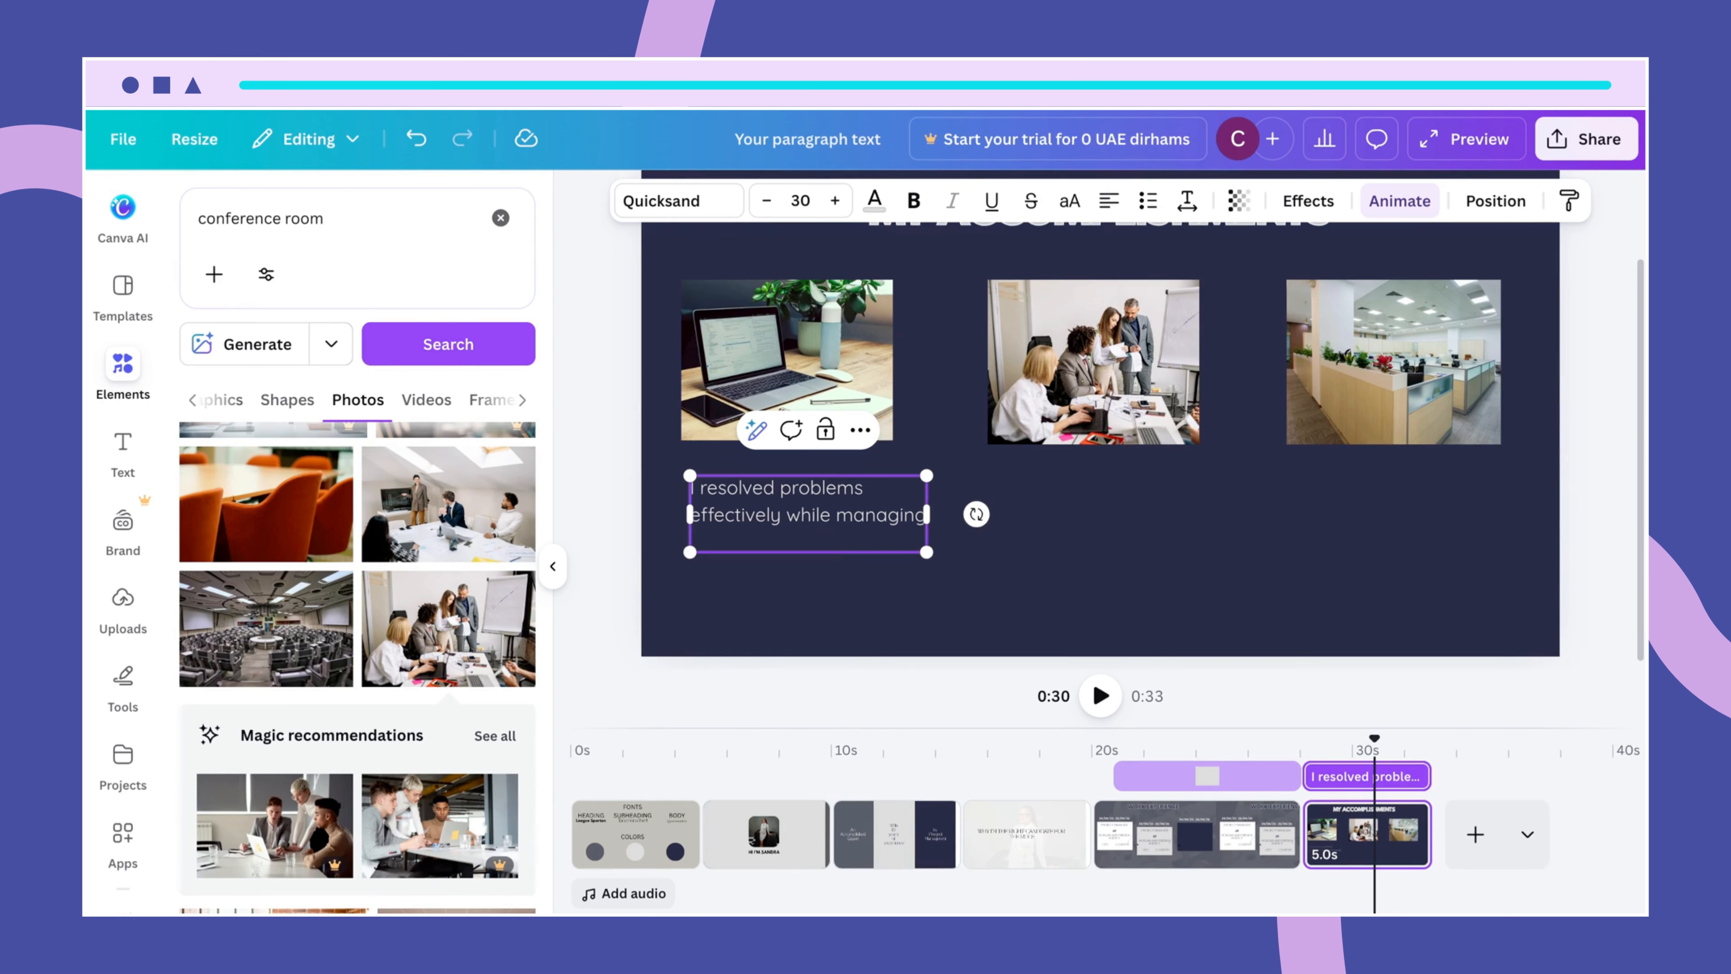
pyautogui.write(' limited resource')
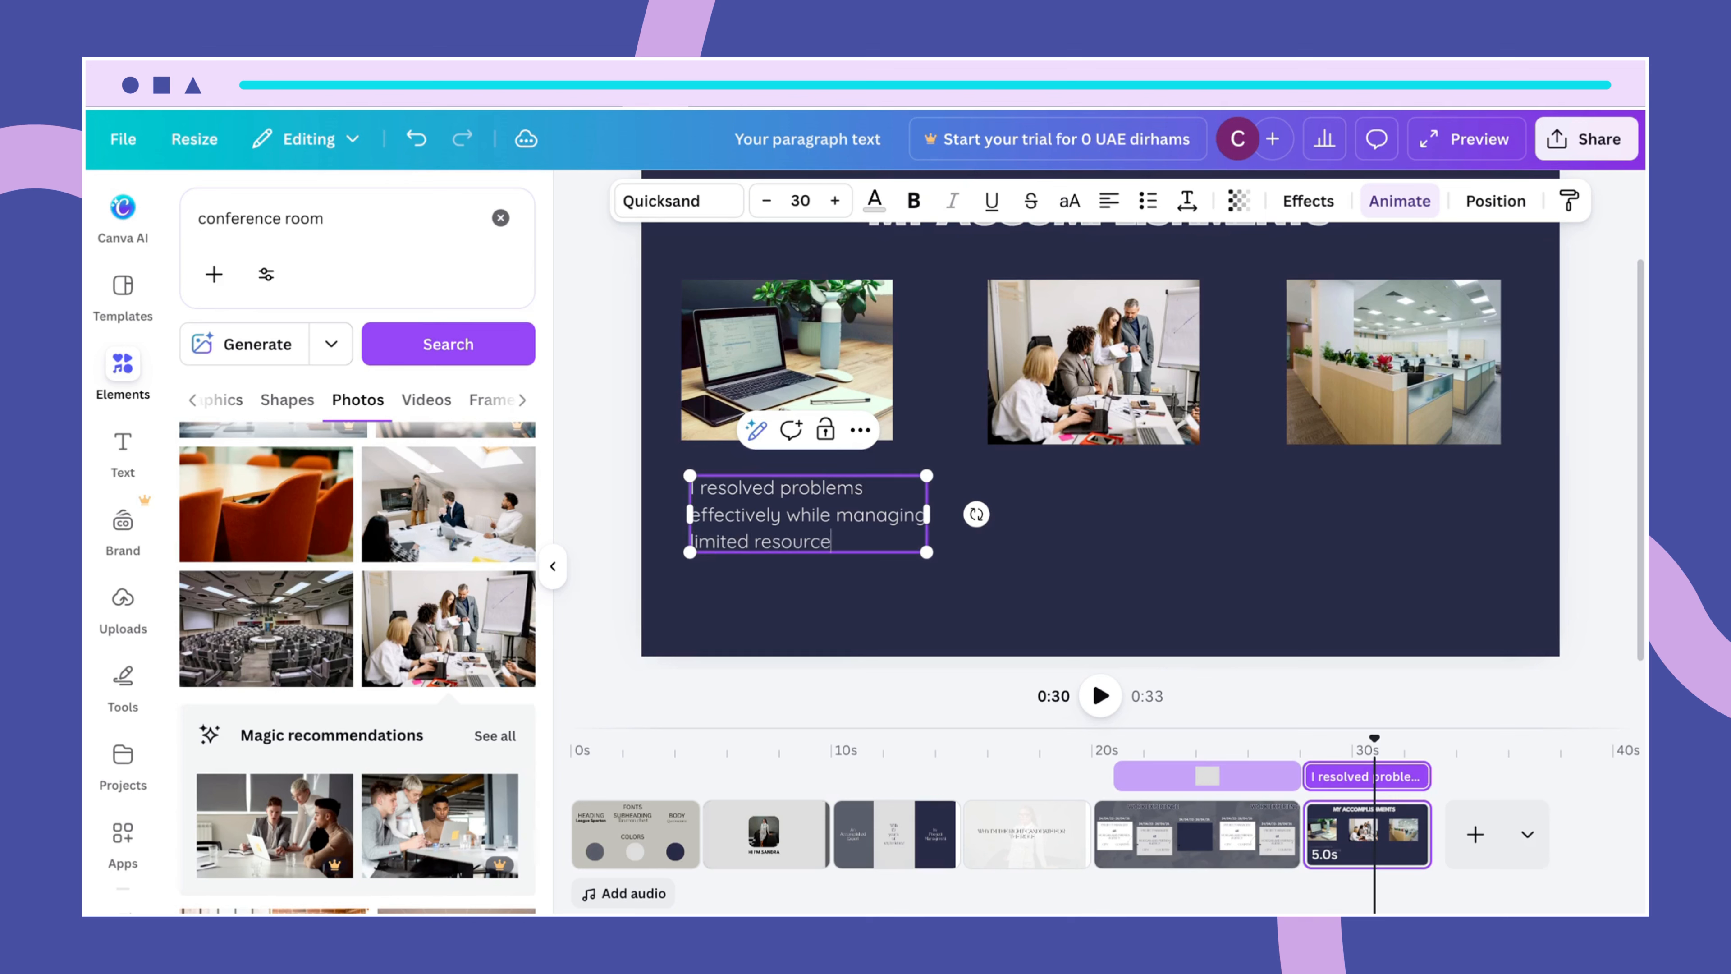
pyautogui.write('s and saved')
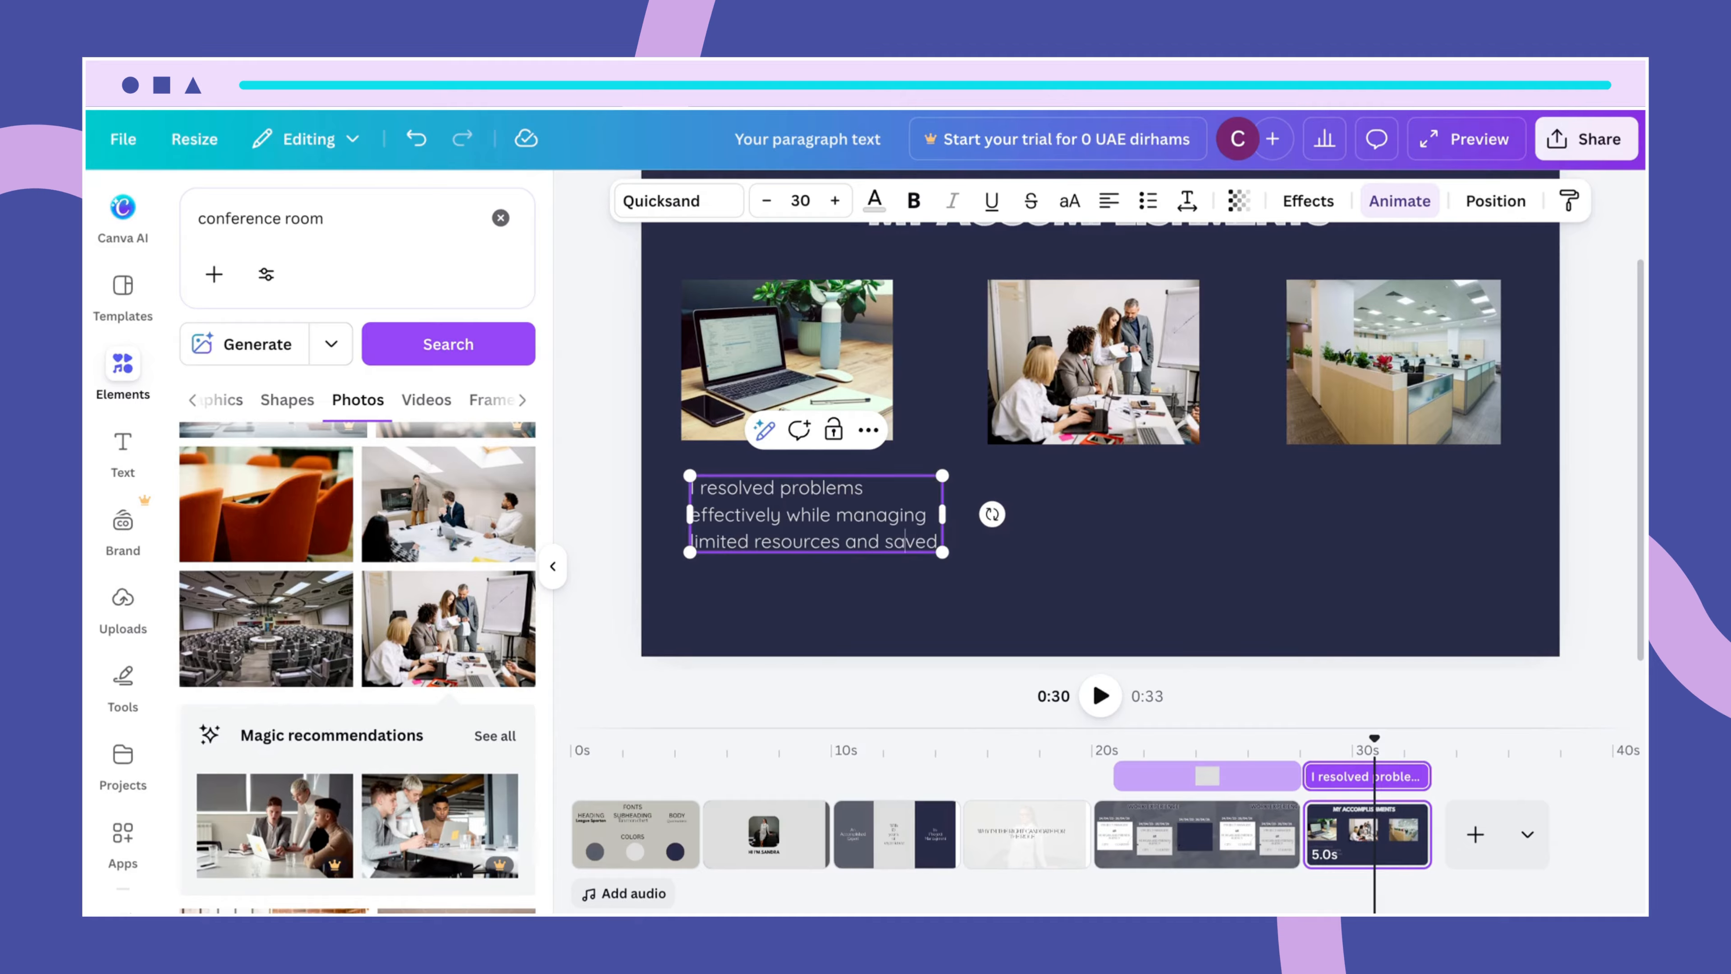
pyautogui.press('Return')
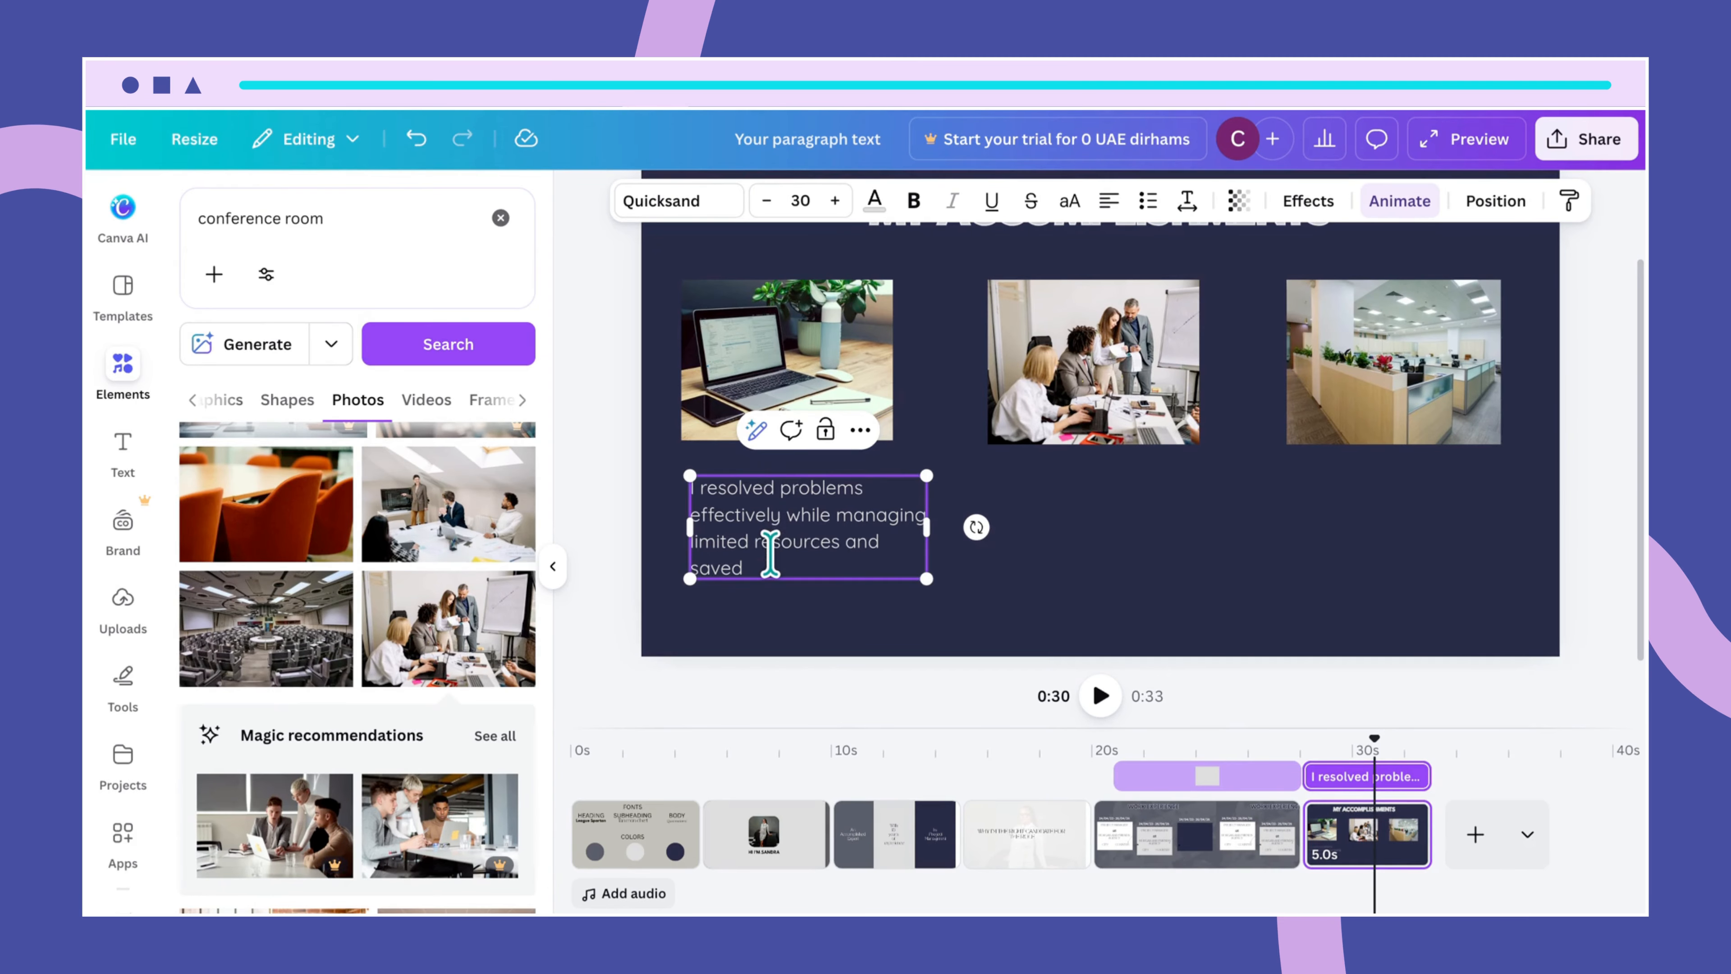
# Complete the caption with "the company" after "saved" and a last line reading "50,000 dollars.".
pyautogui.write('the compa')
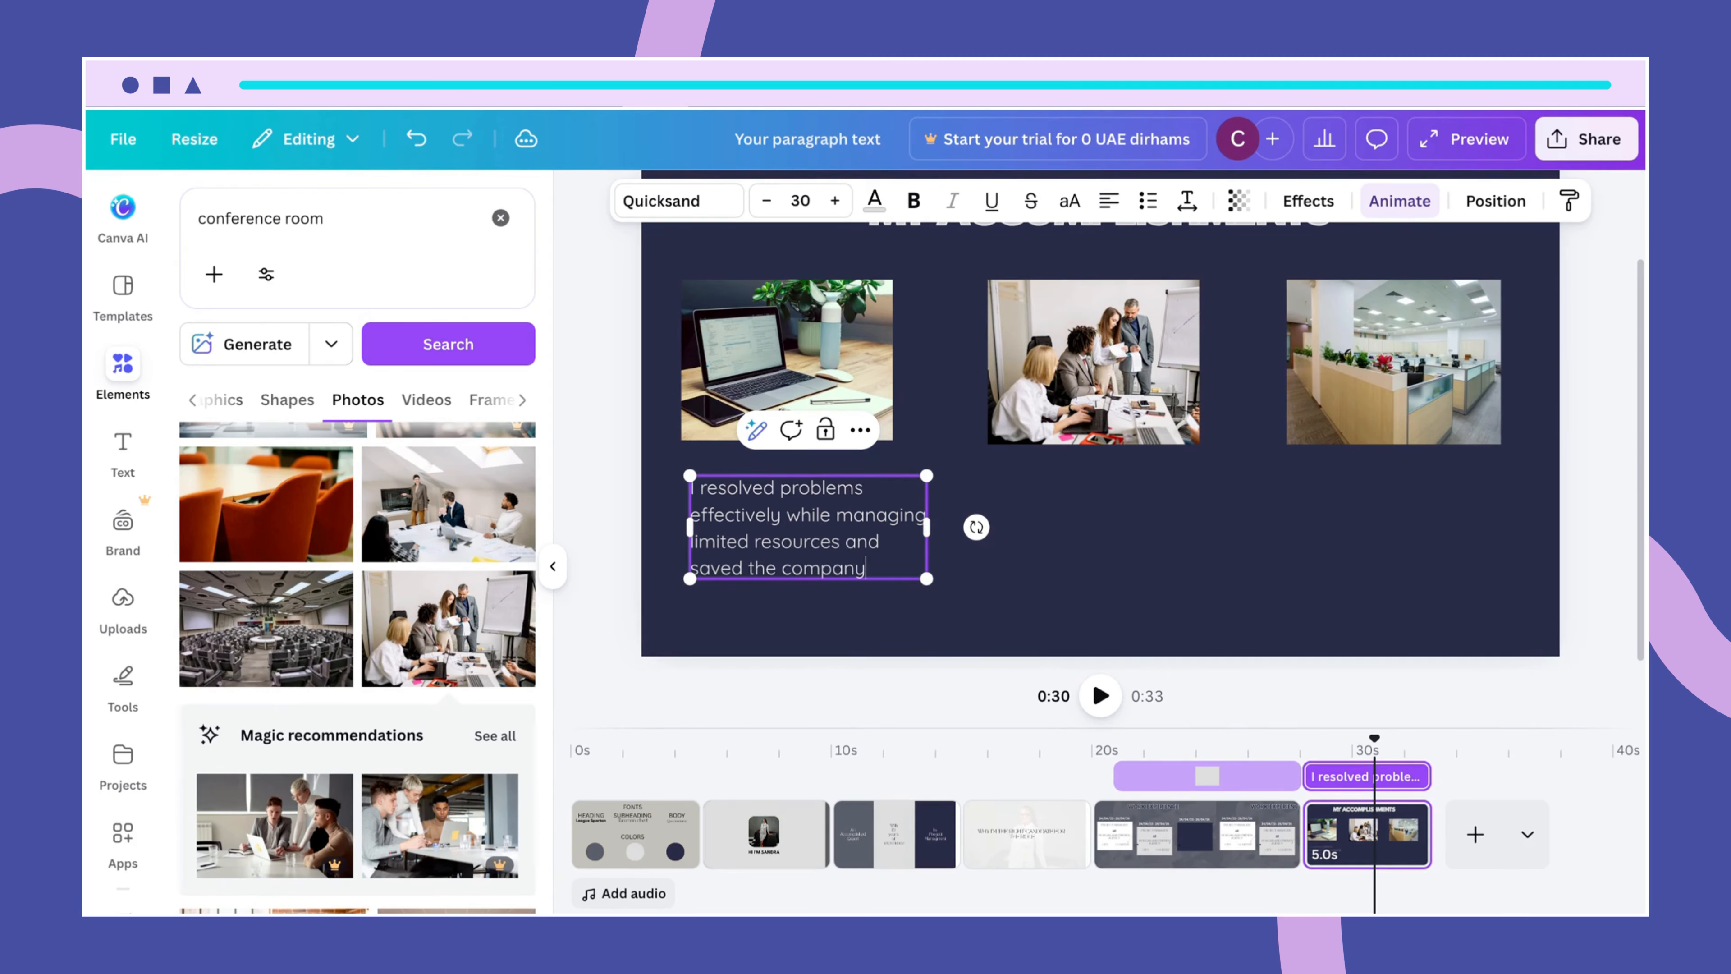
pyautogui.write('ny')
pyautogui.press('Return')
pyautogui.write('50')
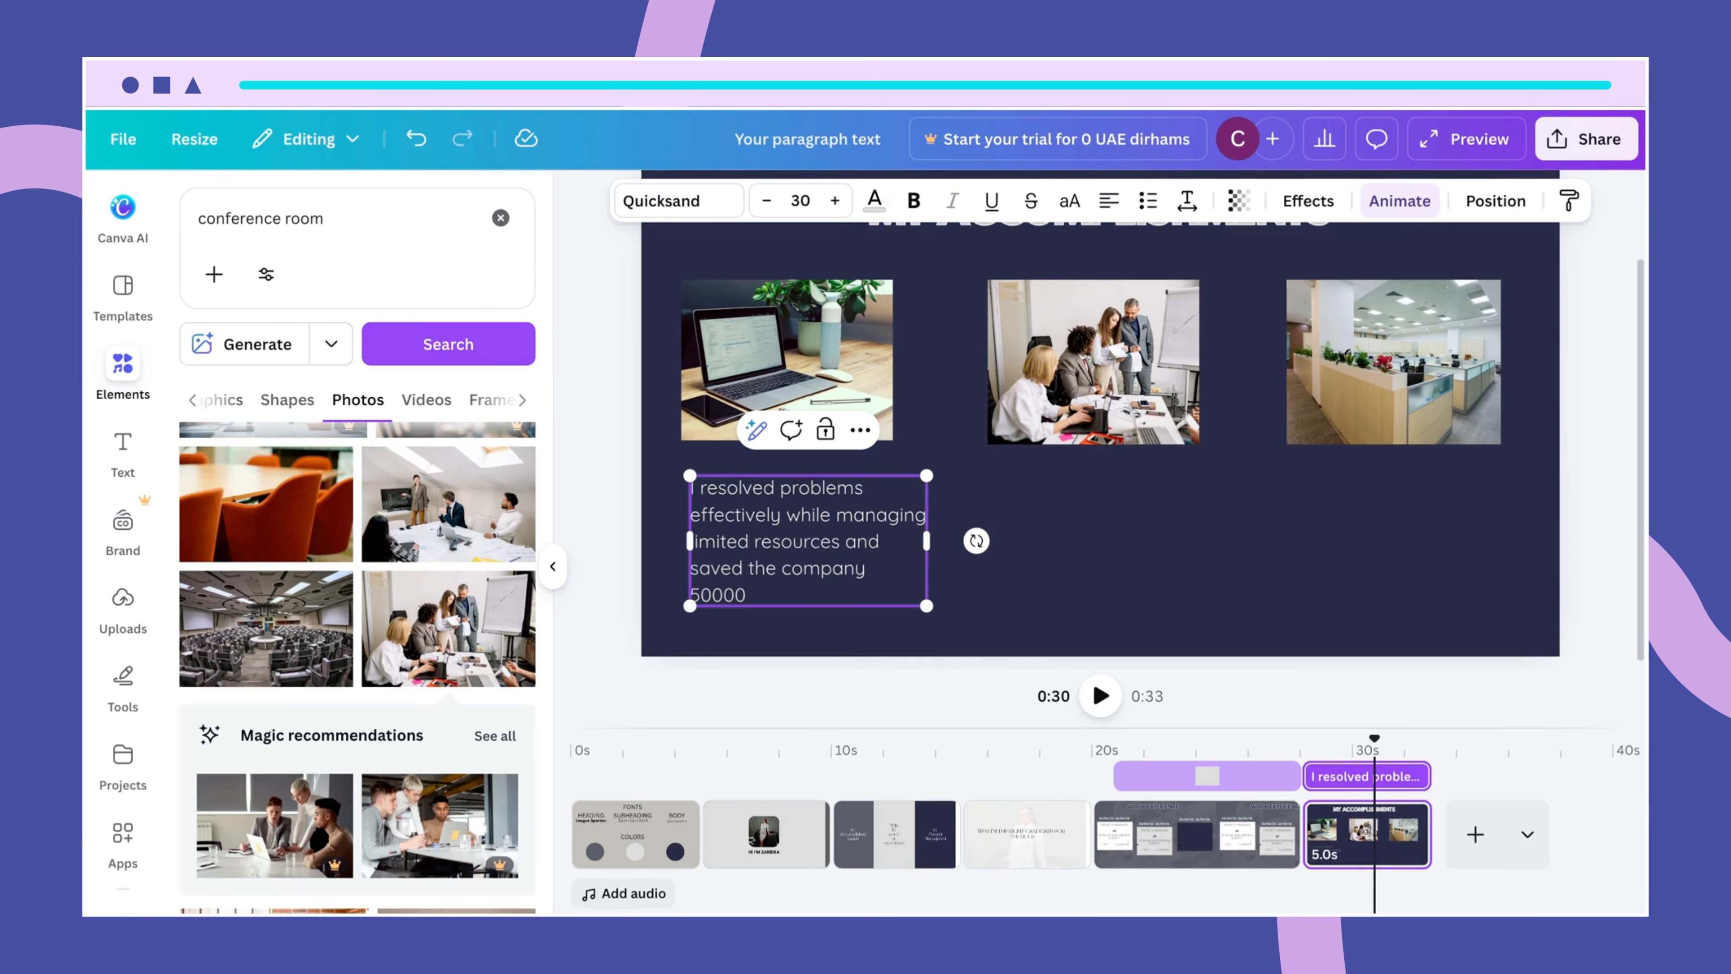
pyautogui.write(',000')
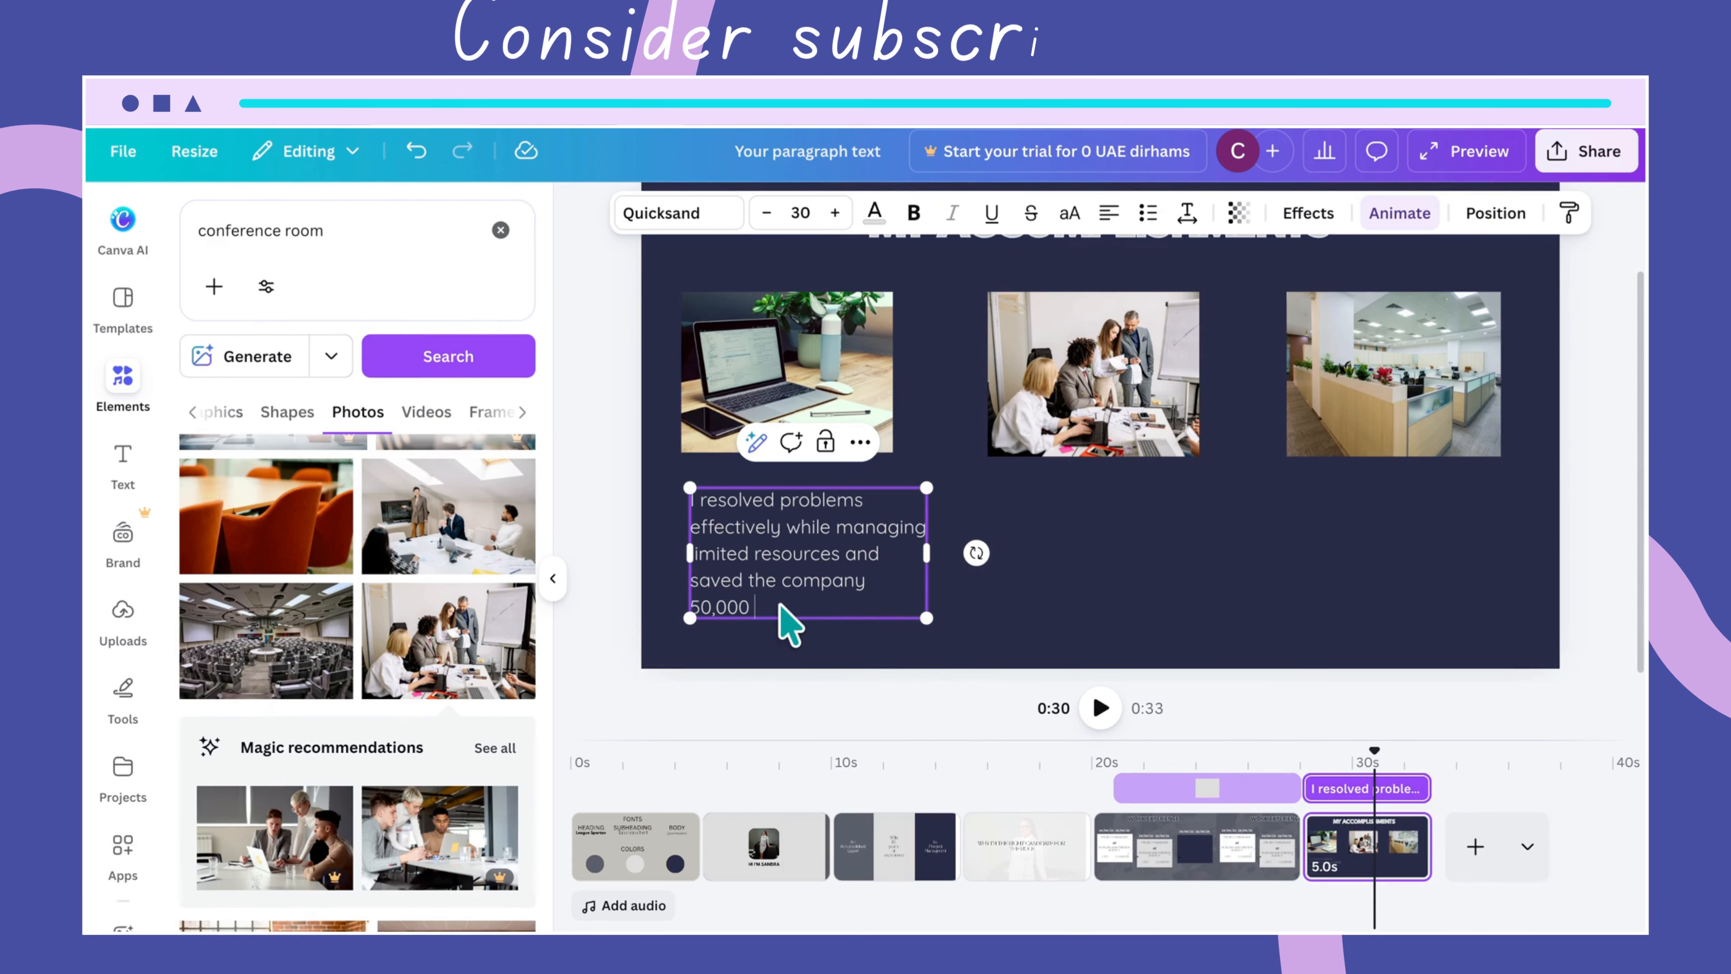
pyautogui.write(' dollars.')
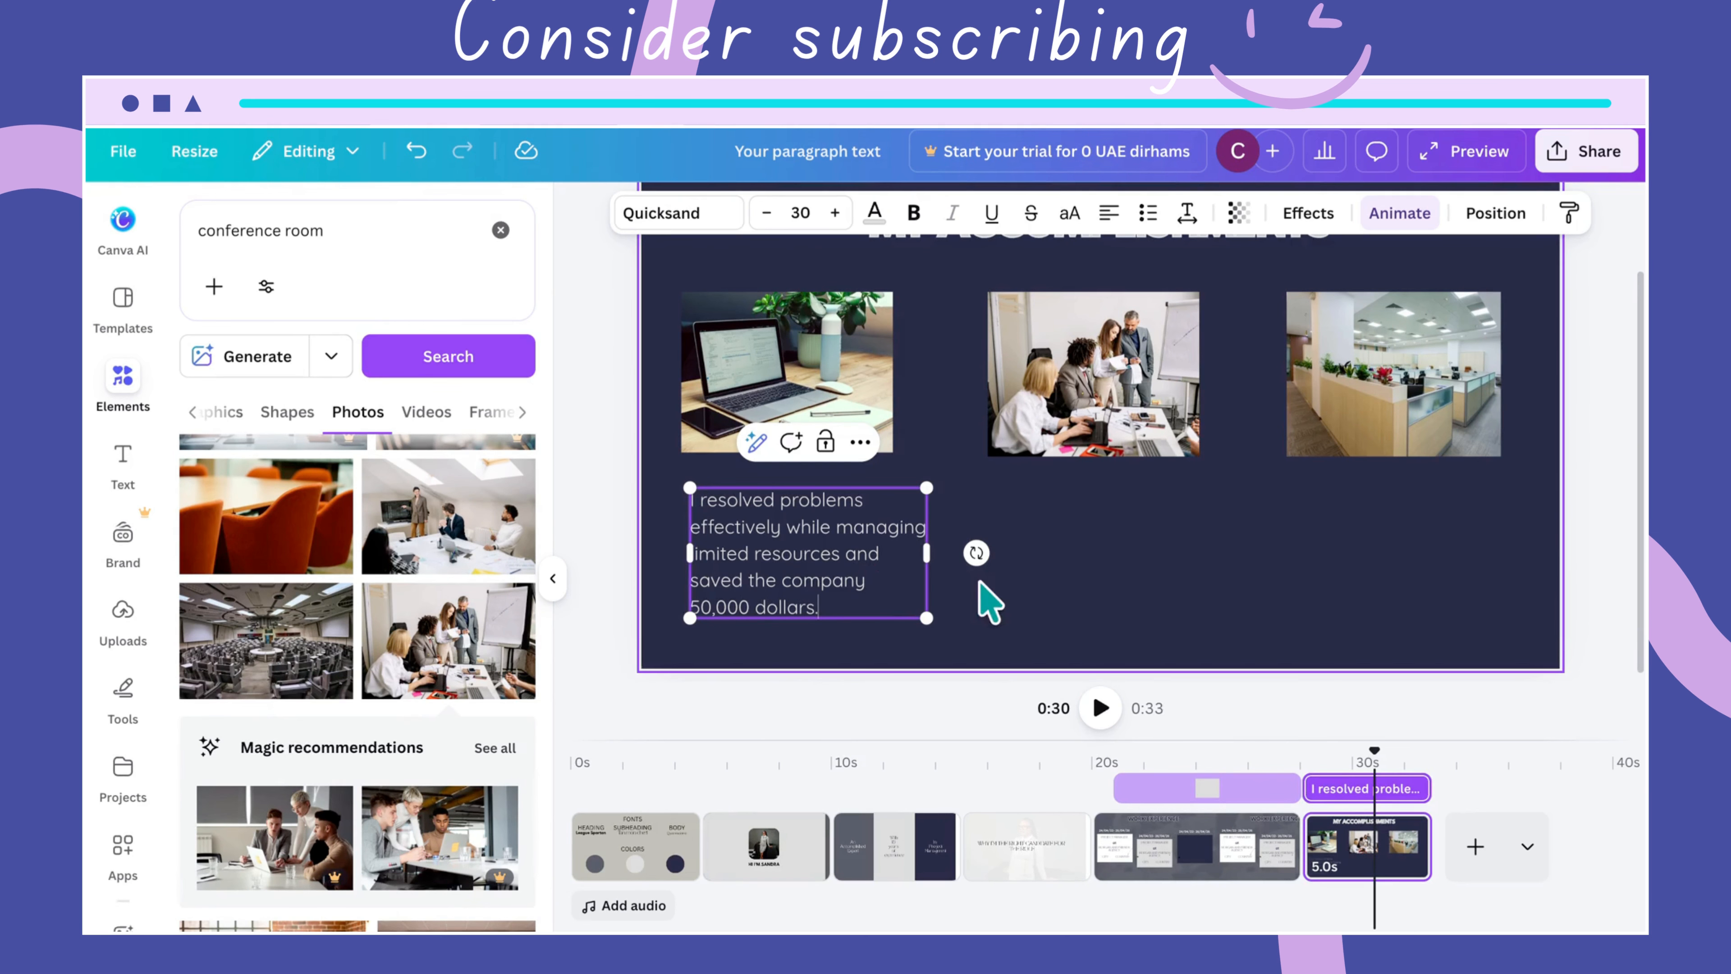
# Align the caption with the laptop photo's left edge and turn its first line into a bullet point.
pyautogui.click(1082, 607)
pyautogui.click(870, 573)
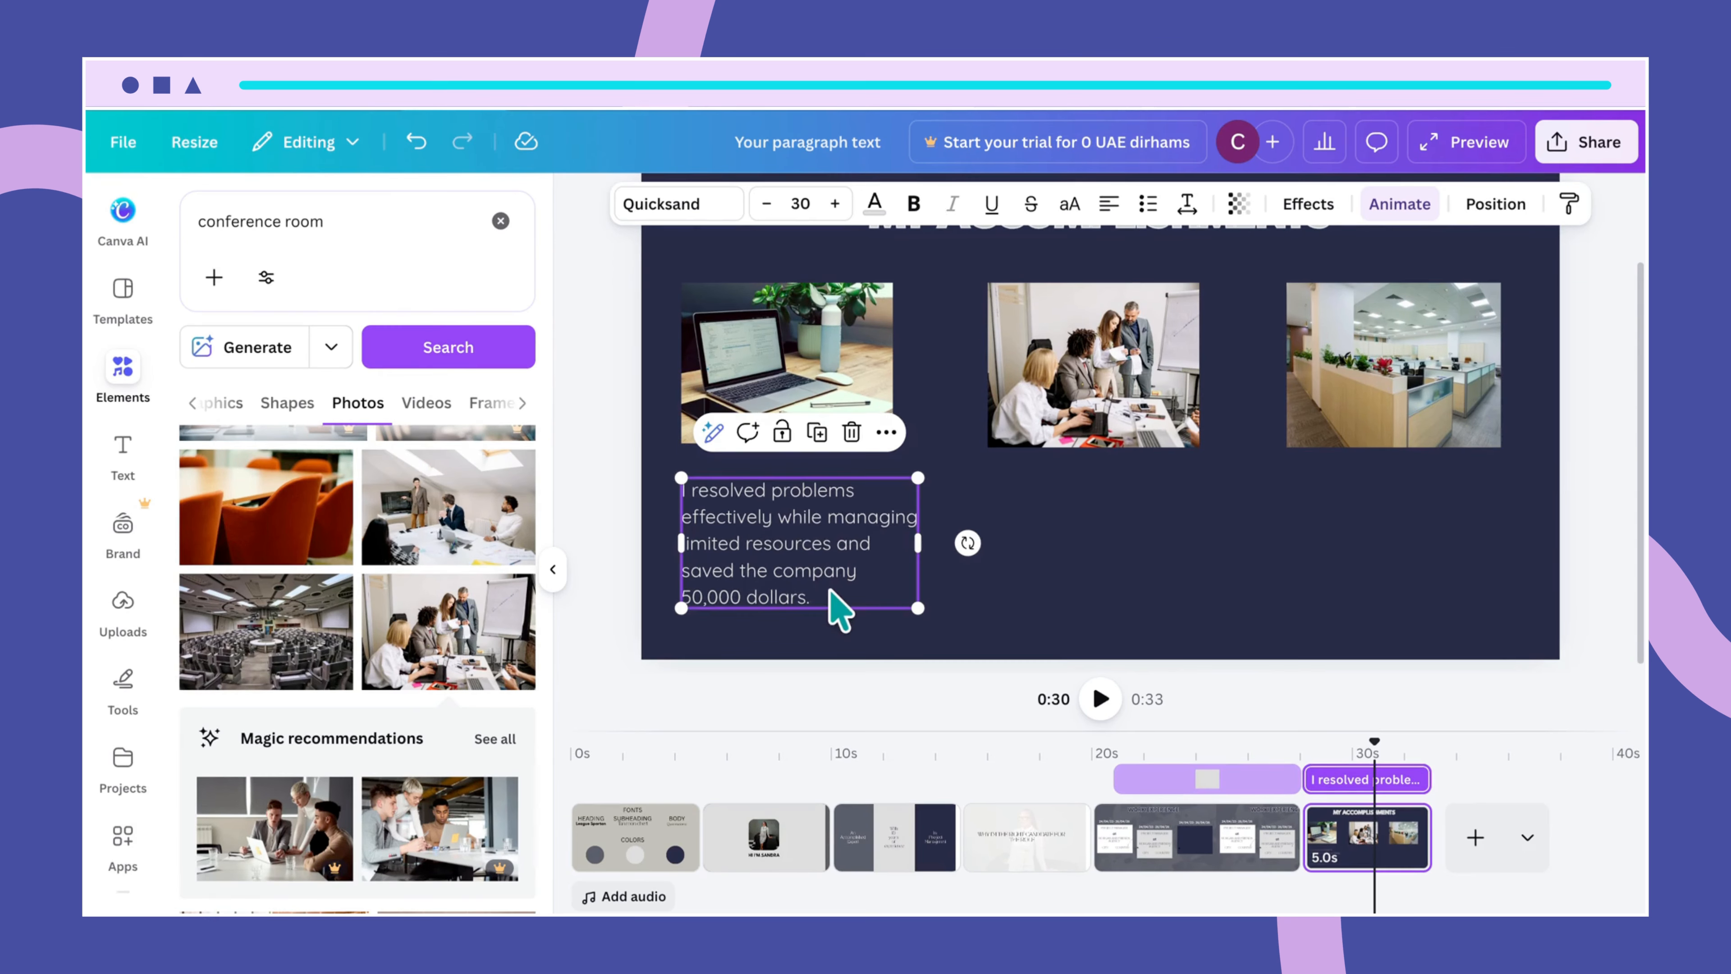
pyautogui.click(839, 603)
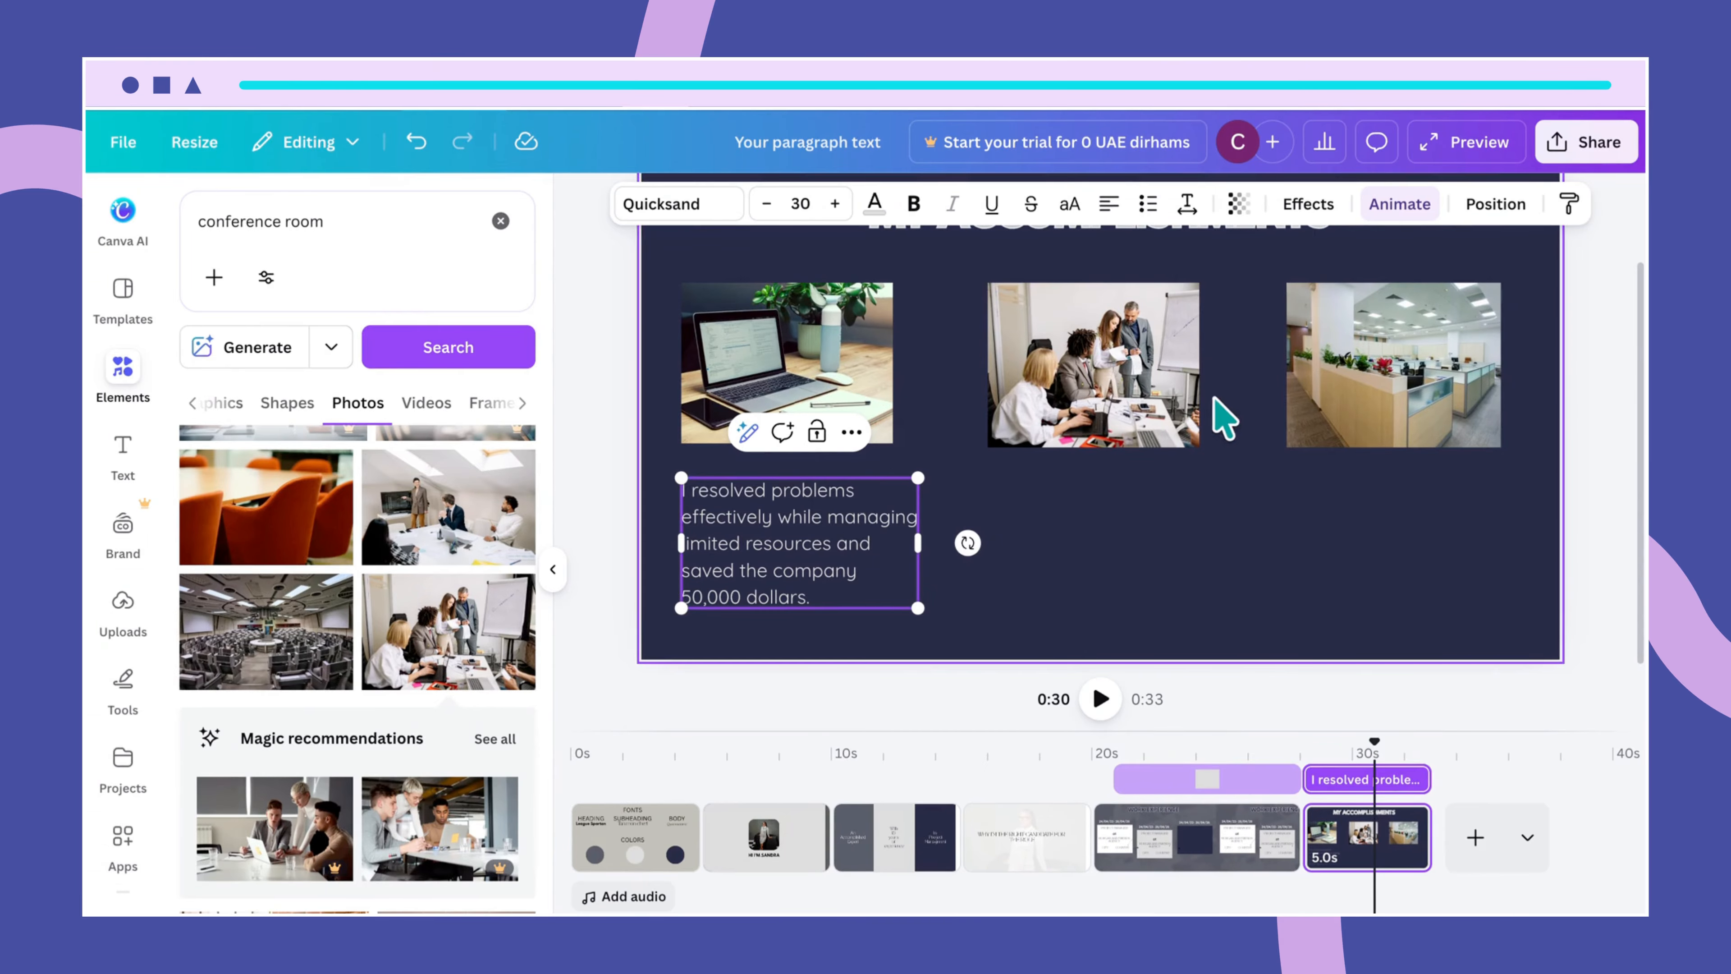
pyautogui.click(1148, 204)
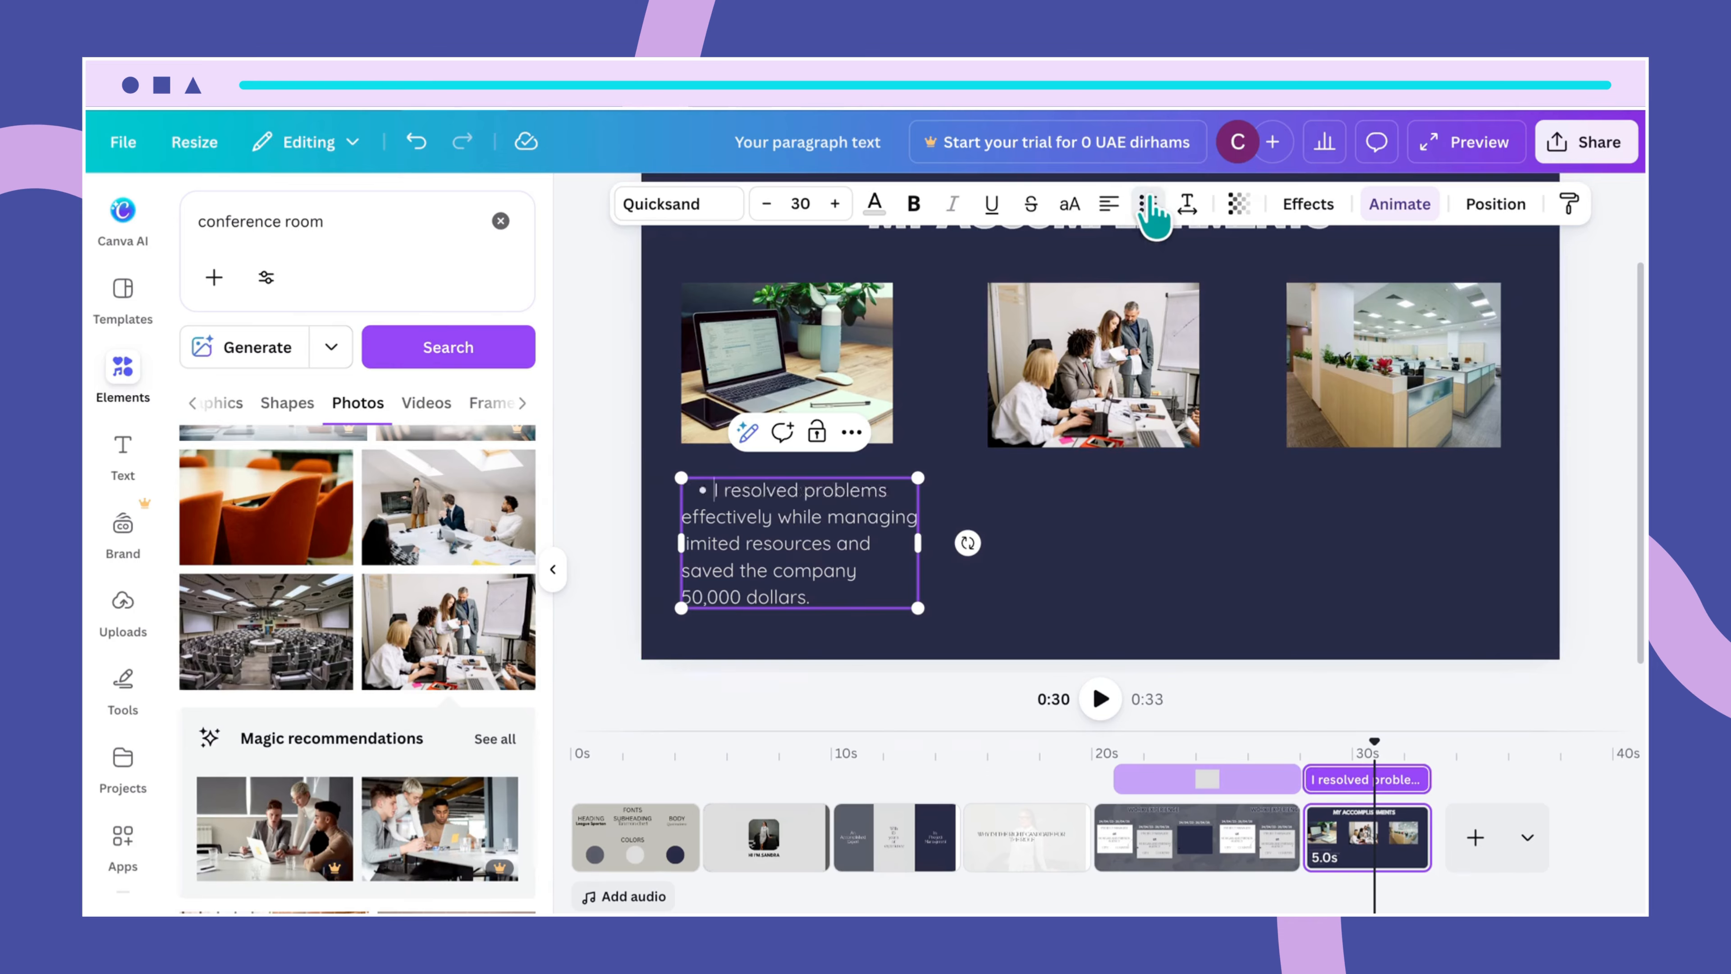
pyautogui.click(1079, 560)
pyautogui.click(879, 581)
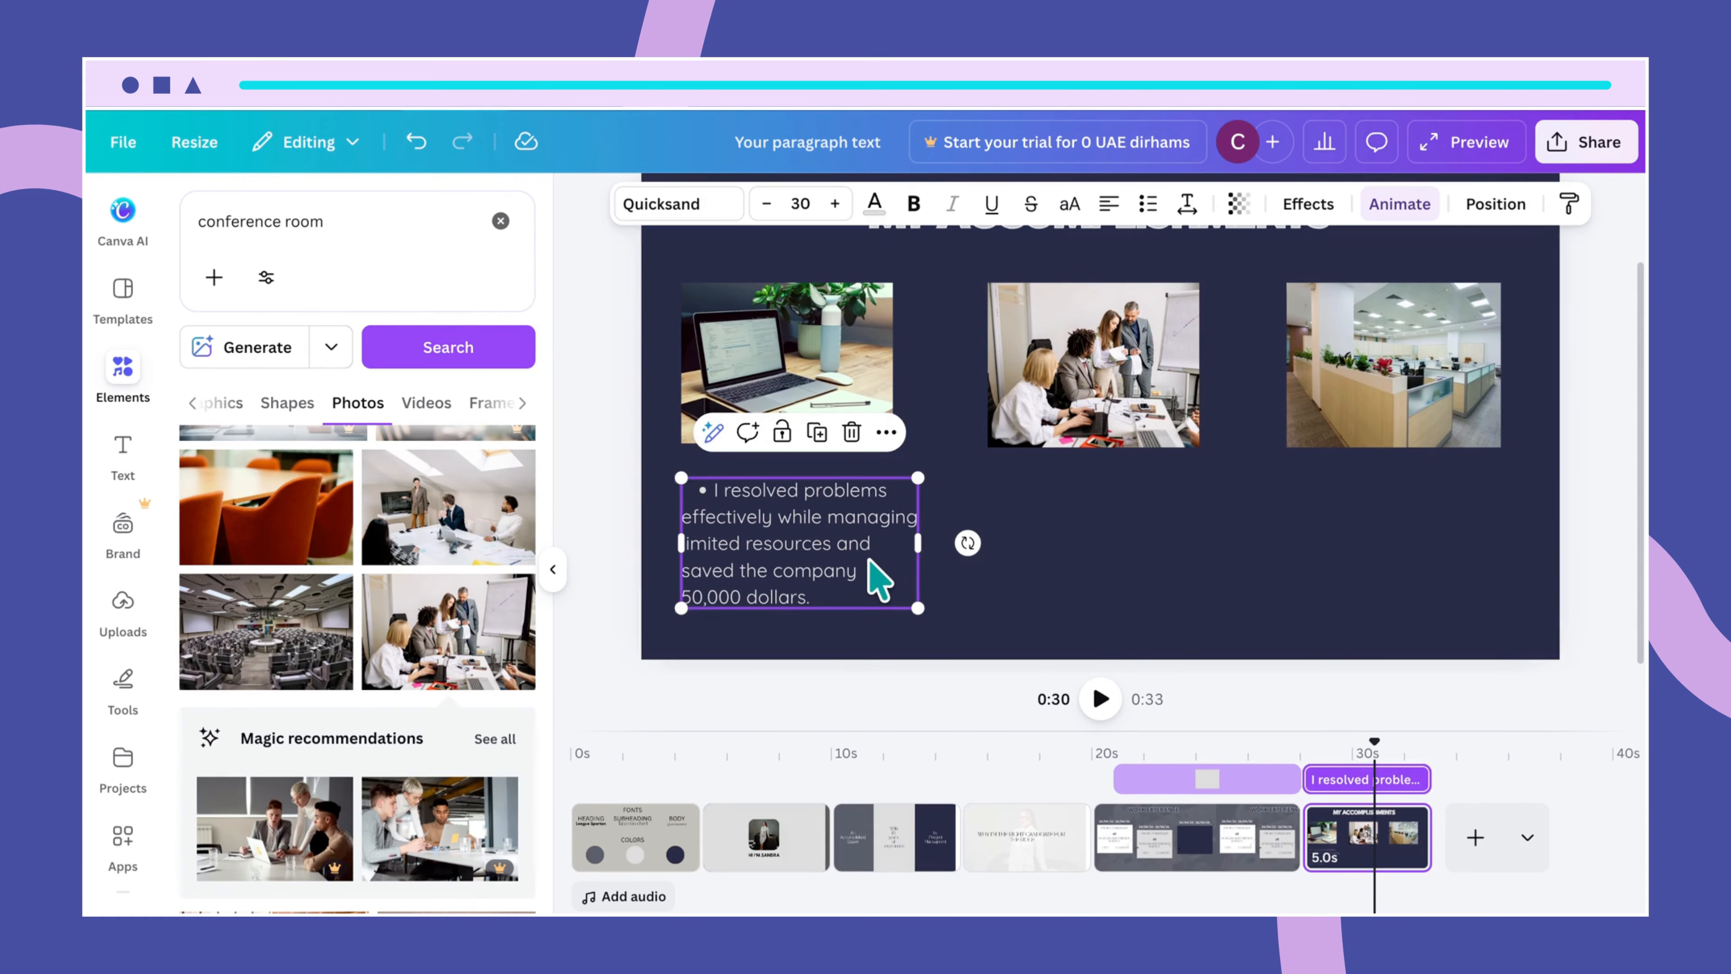
pyautogui.moveTo(875, 578); pyautogui.dragTo(863, 556)
# Duplicate the bulleted caption twice, placing one copy below the meeting photo and the other below the office photo.
pyautogui.click(1083, 554)
pyautogui.click(859, 554)
pyautogui.hotkey('ctrl', 'd')
pyautogui.moveTo(791, 545); pyautogui.dragTo(1081, 540)
pyautogui.hotkey('ctrl', 'd')
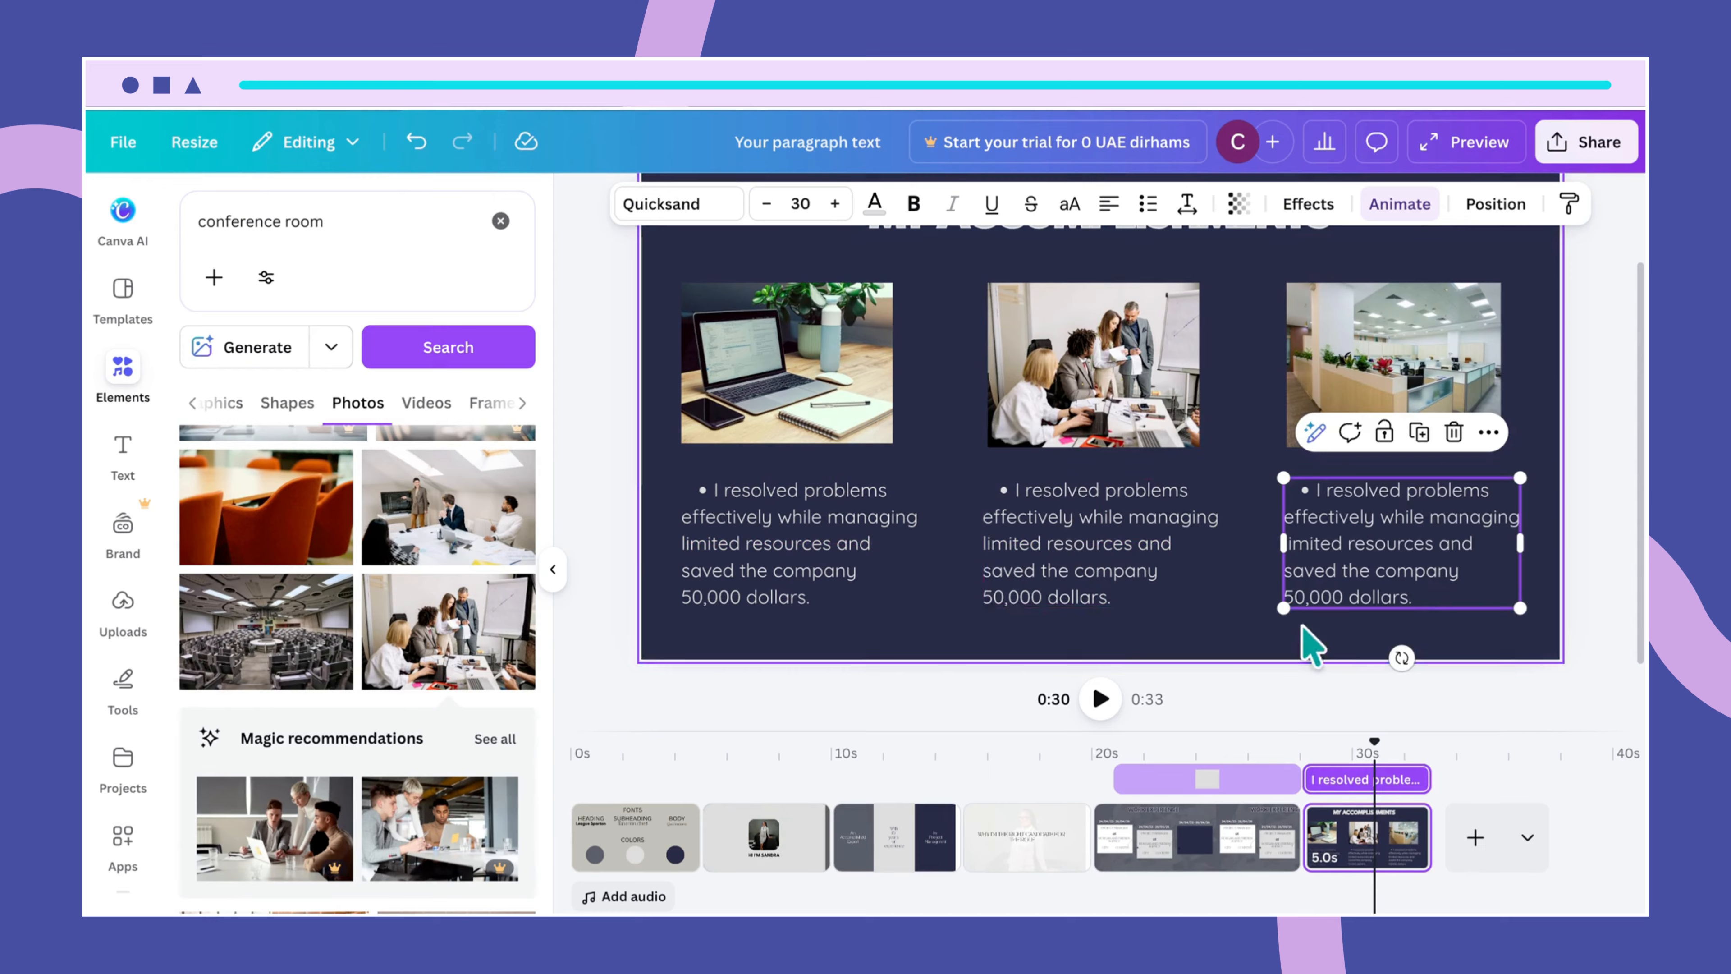
pyautogui.click(1526, 413)
# Examine the whole accomplishments page, checking how the heading, photos and captions are laid out.
pyautogui.scroll(1, 1537, 433)
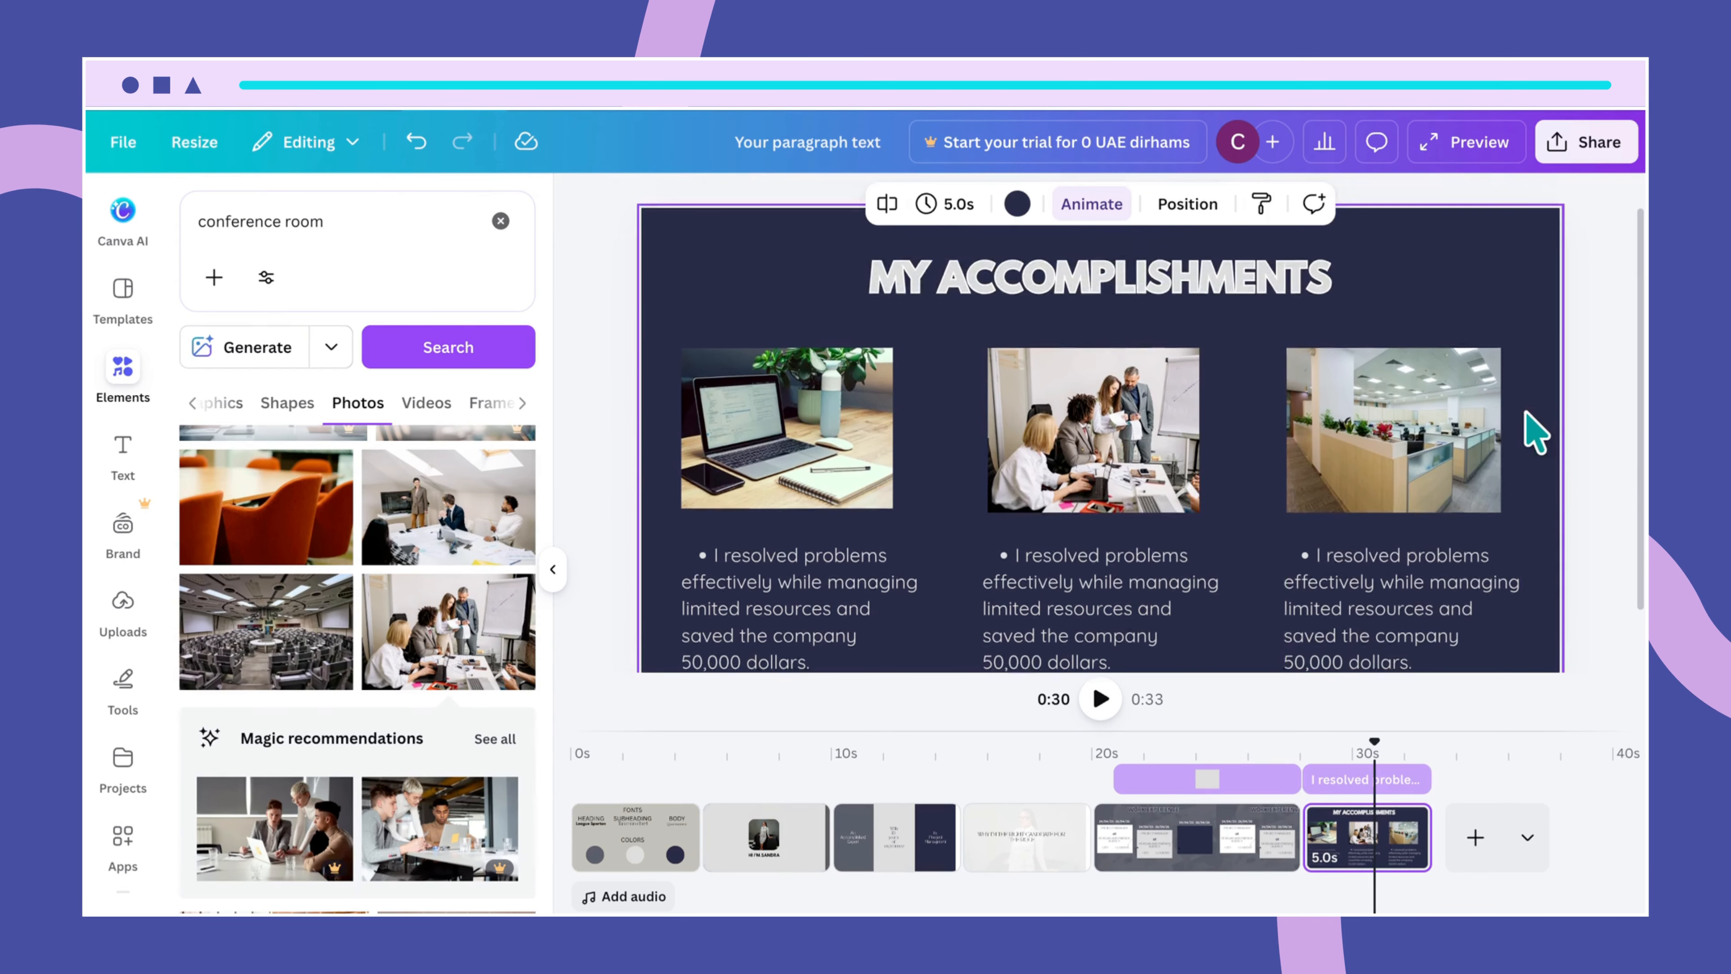
pyautogui.scroll(-1, 1534, 433)
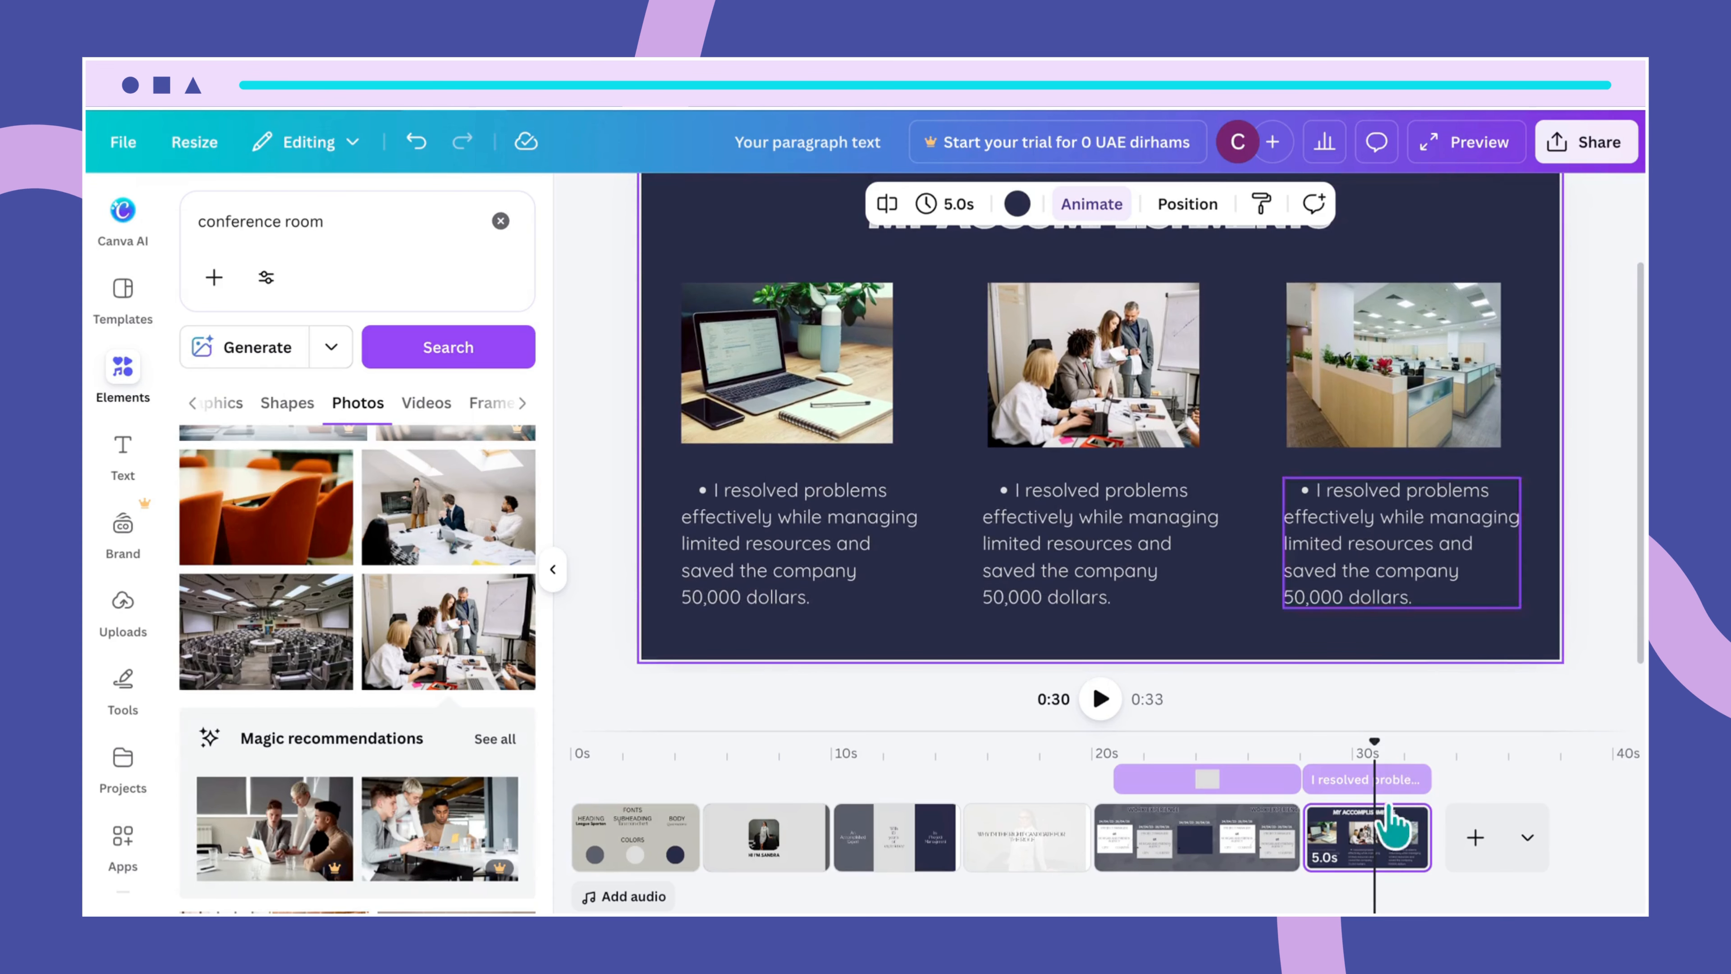
pyautogui.scroll(-5, 1101, 418)
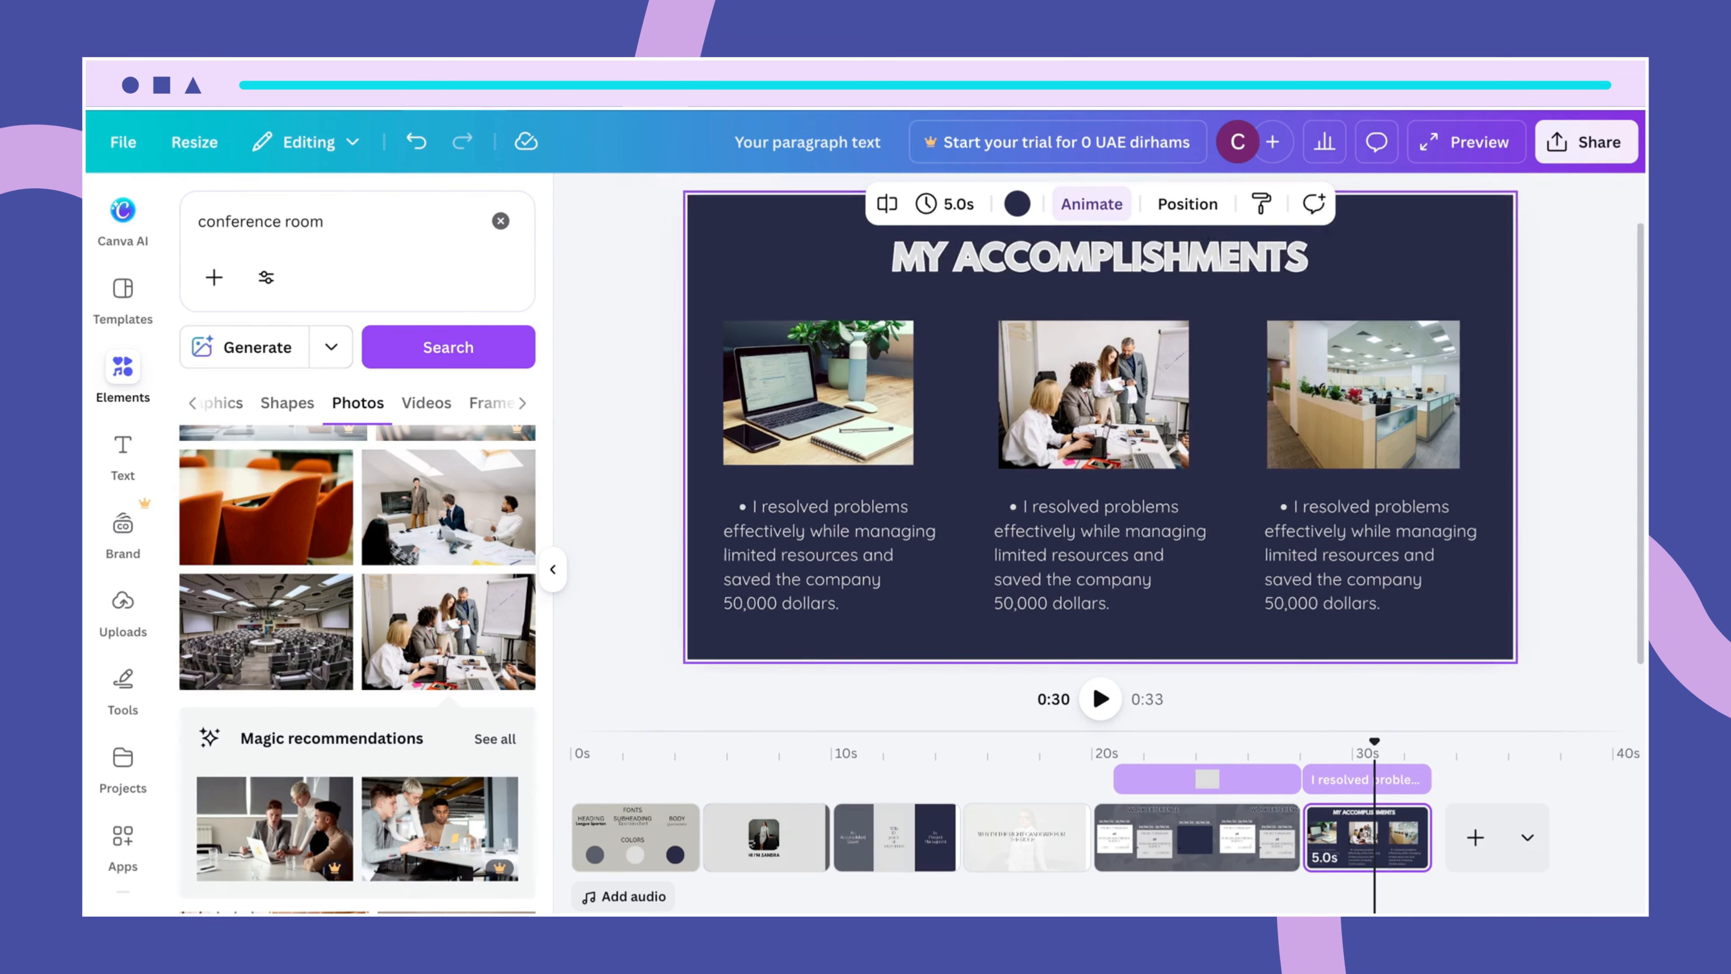
pyautogui.scroll(3, 1100, 451)
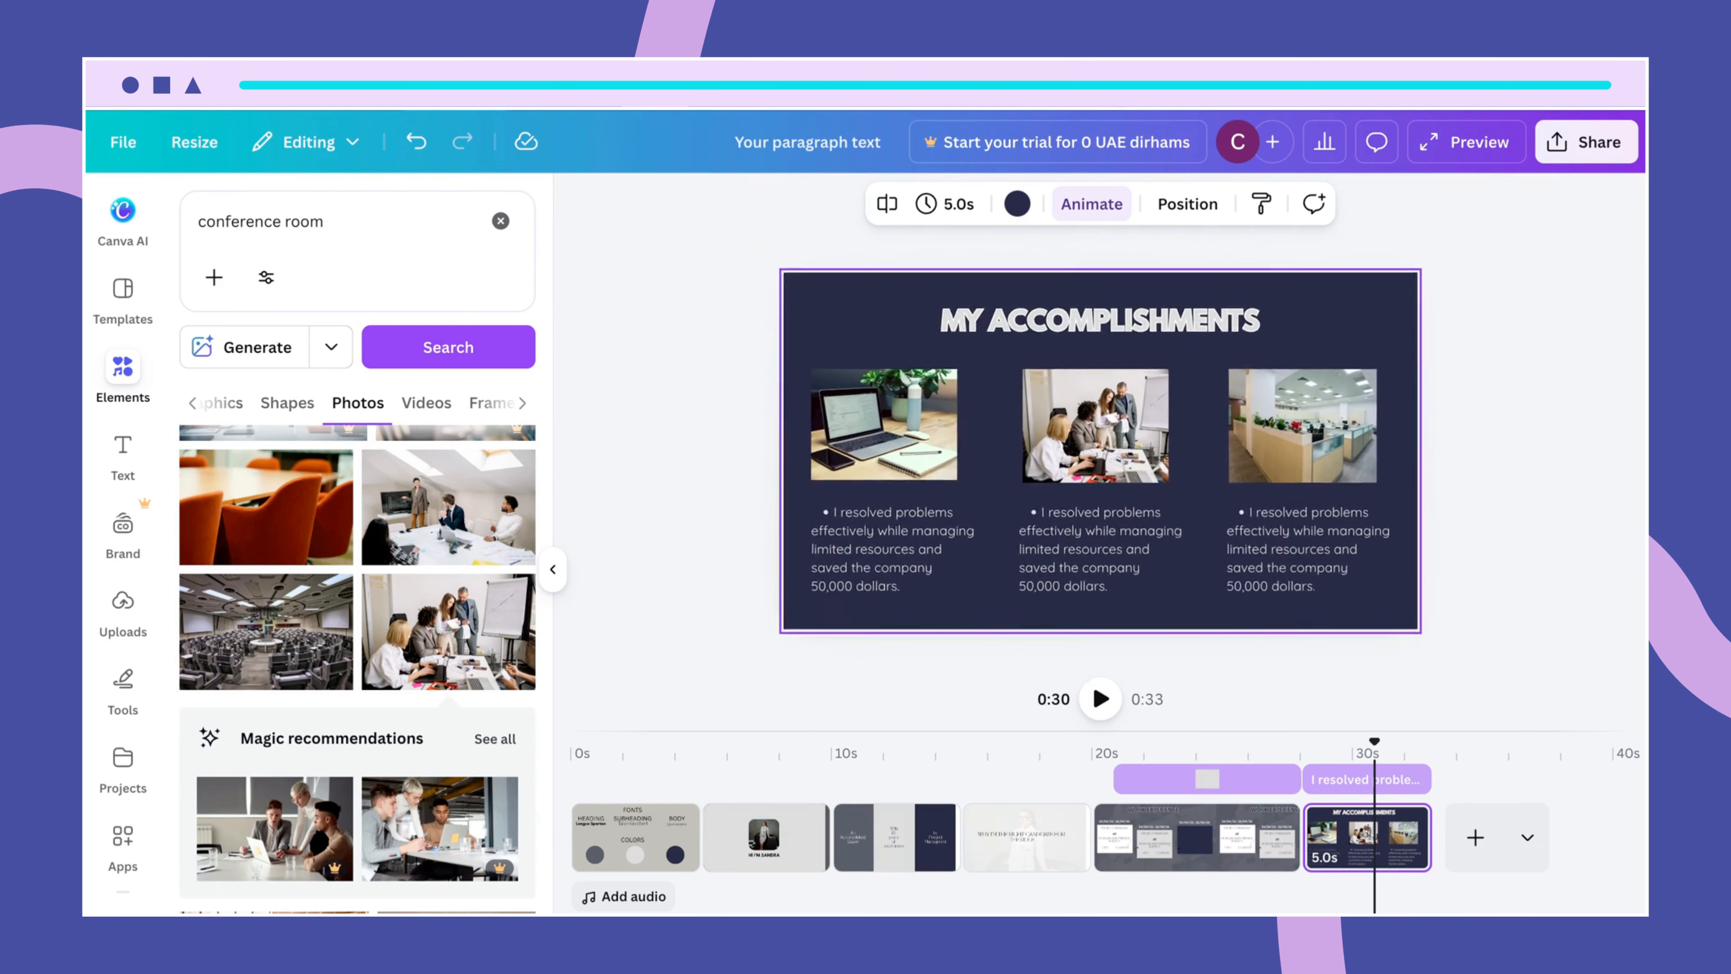
pyautogui.scroll(-2, 1100, 451)
pyautogui.scroll(2, 1100, 451)
pyautogui.scroll(-2, 1100, 451)
pyautogui.scroll(3, 1100, 451)
pyautogui.scroll(1, 1100, 451)
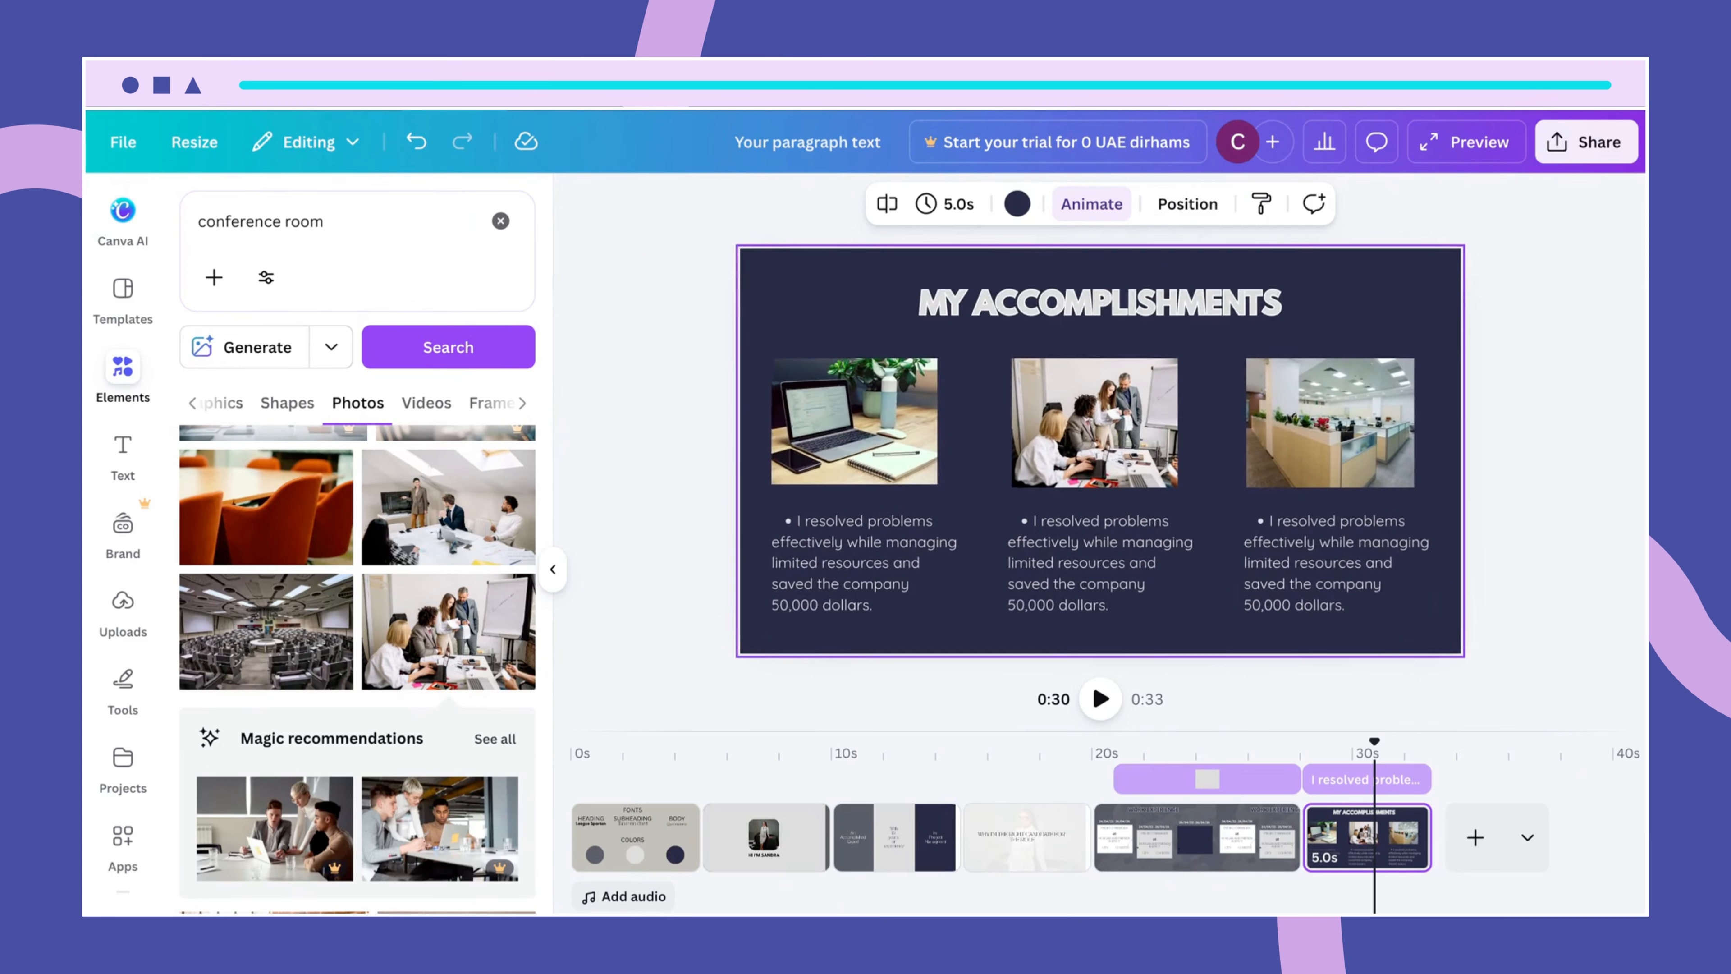